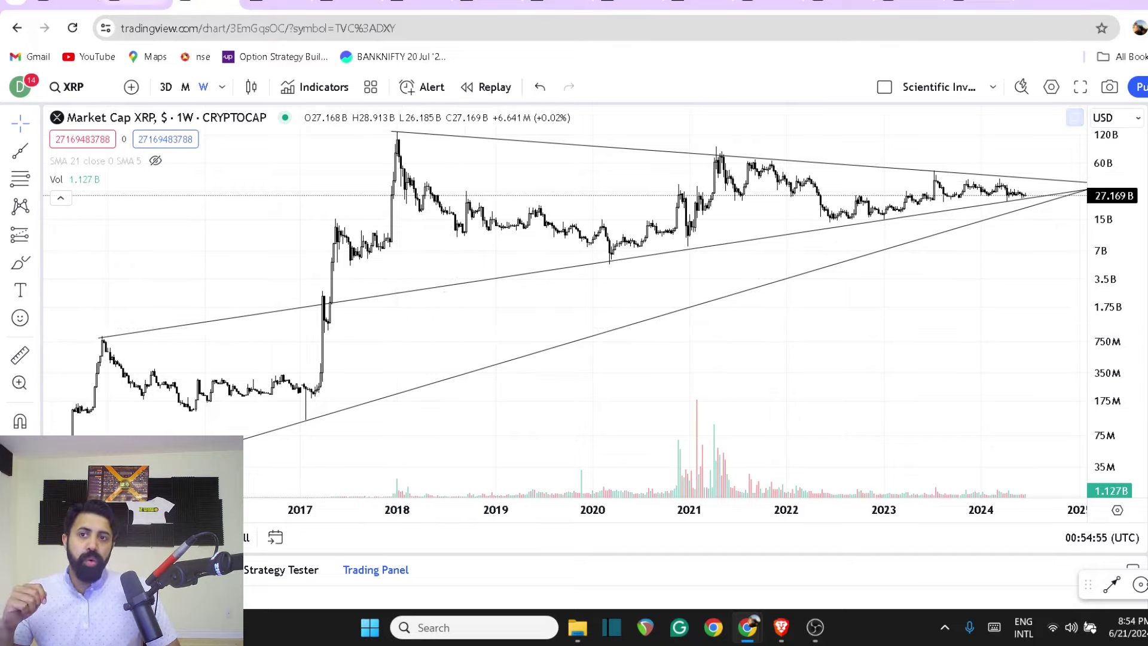
Look over the BTCUSD weekly, ETHUSD daily and XRP market-cap chart tabs
click(62, 3)
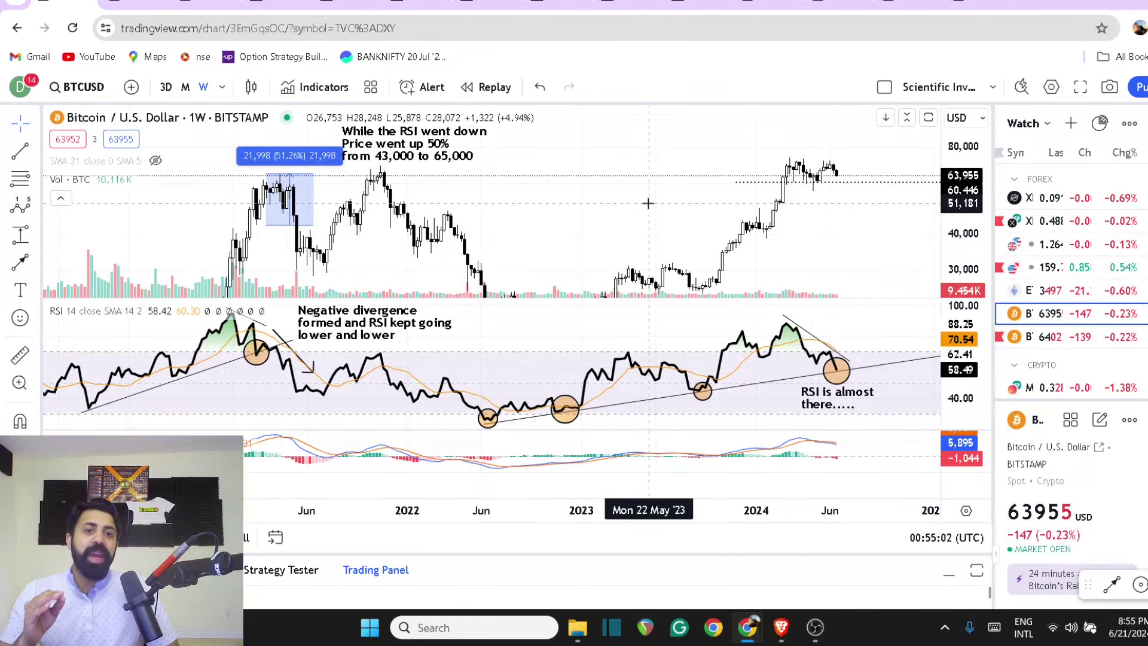
click(770, 4)
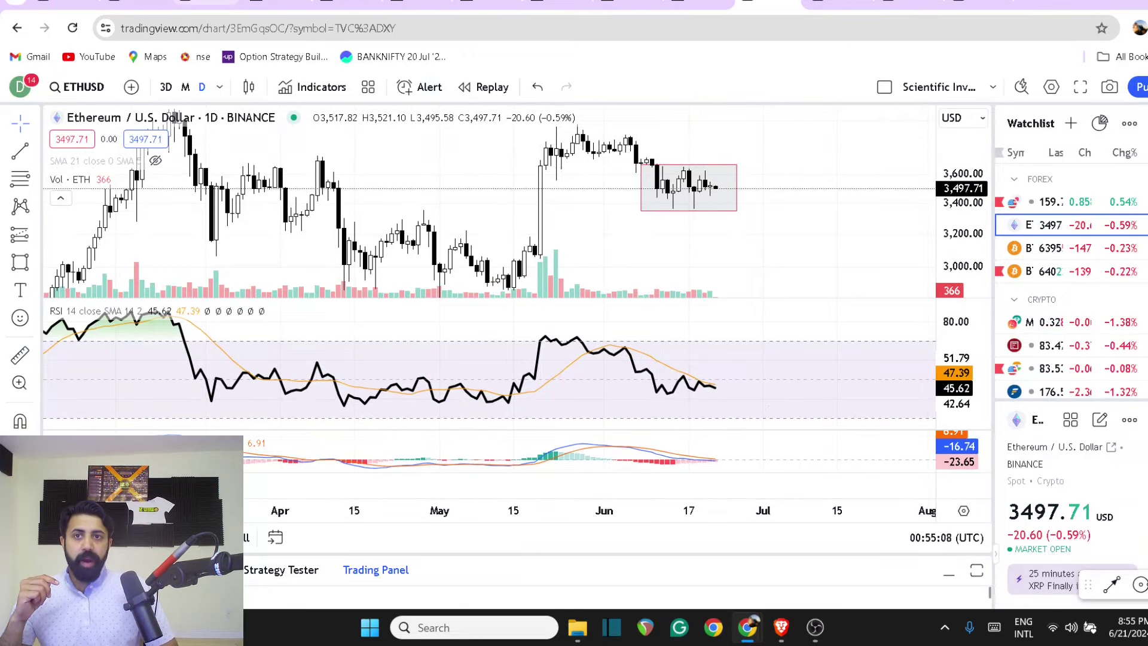
click(207, 4)
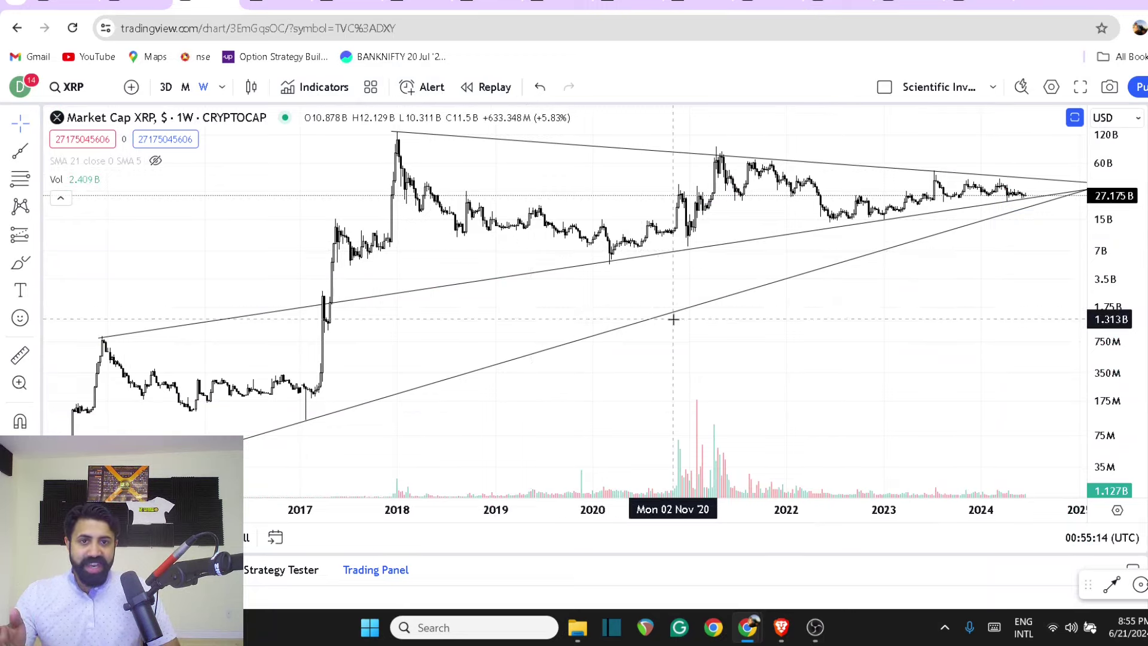
Scroll through the XRP chart, then move to the Patreon tab showing the annotated AVAX chart
scroll(674, 322, down, 1)
scroll(675, 325, down, 1)
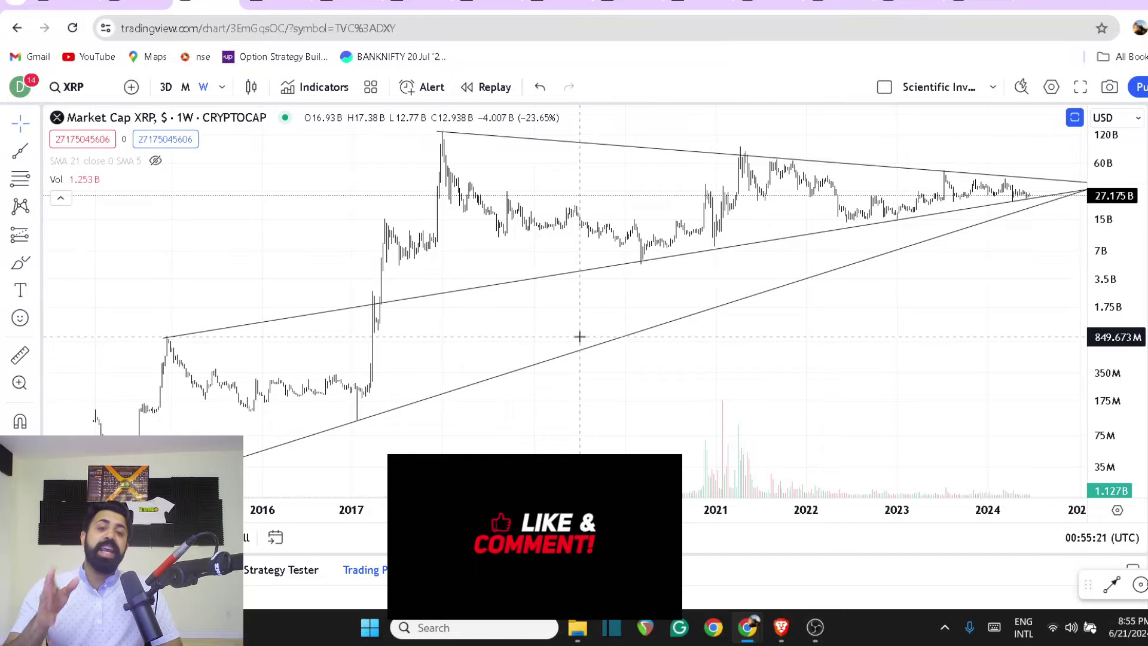
scroll(526, 335, up, 1)
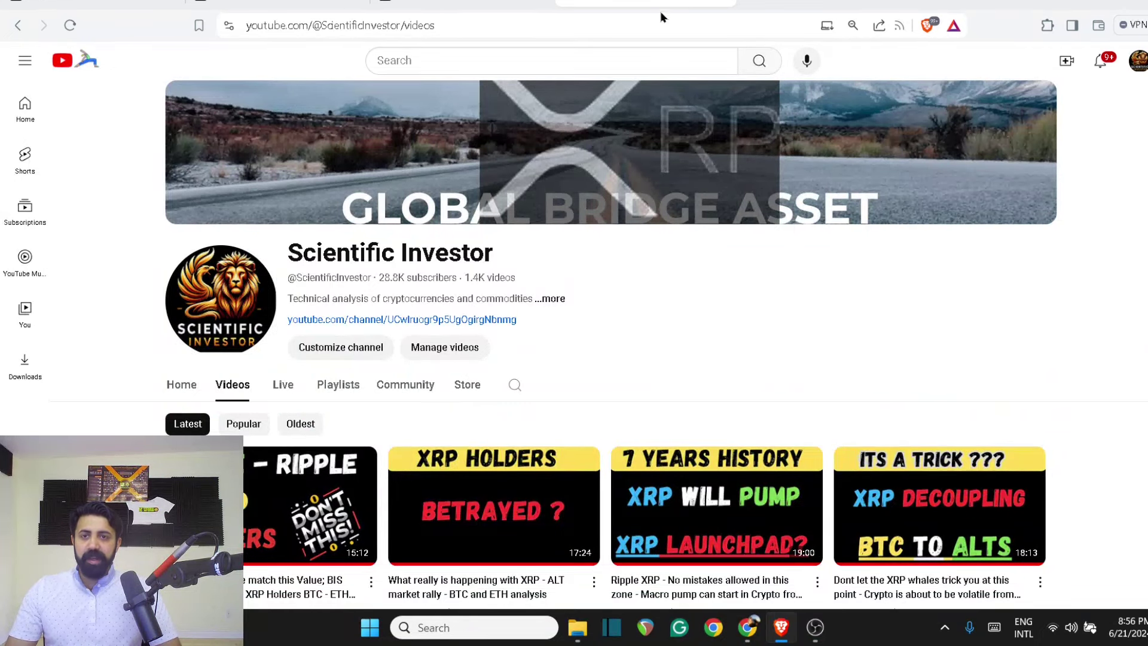
key(ctrl+shift+Tab)
key(ctrl+shift+Tab)
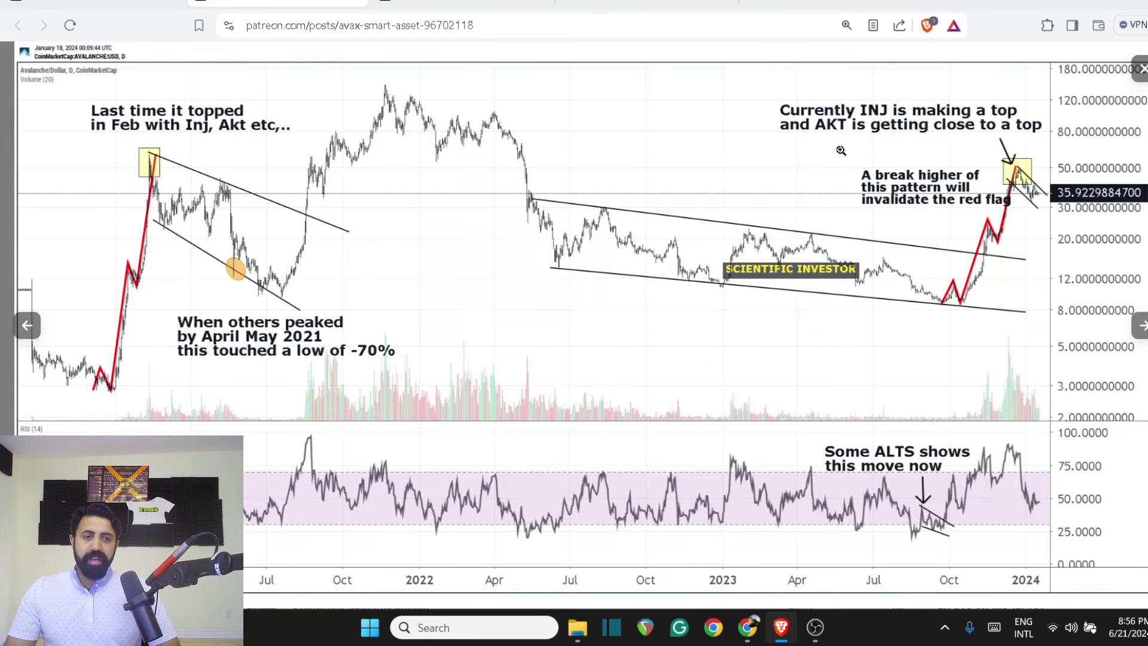
click(1140, 69)
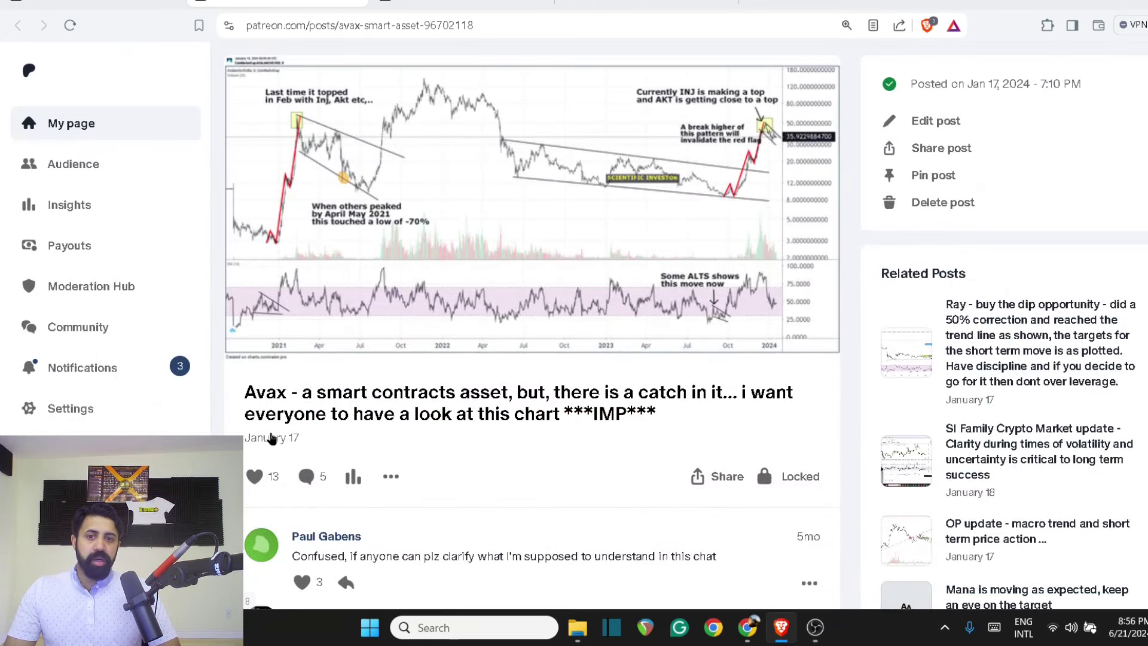
click(482, 238)
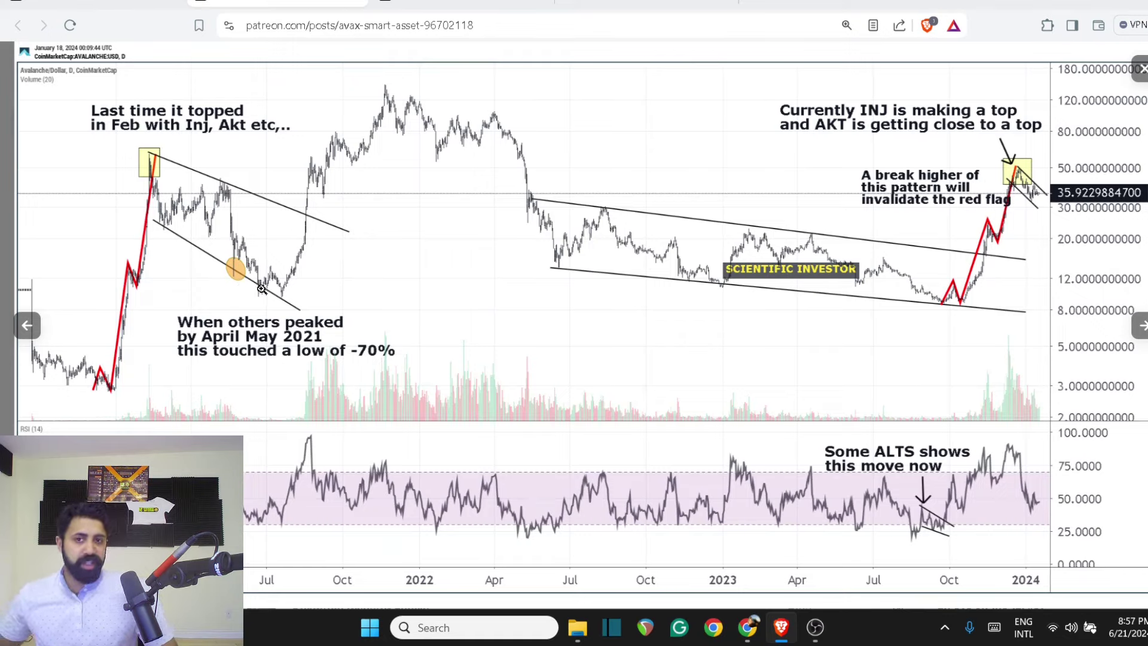
mouse_move(748, 627)
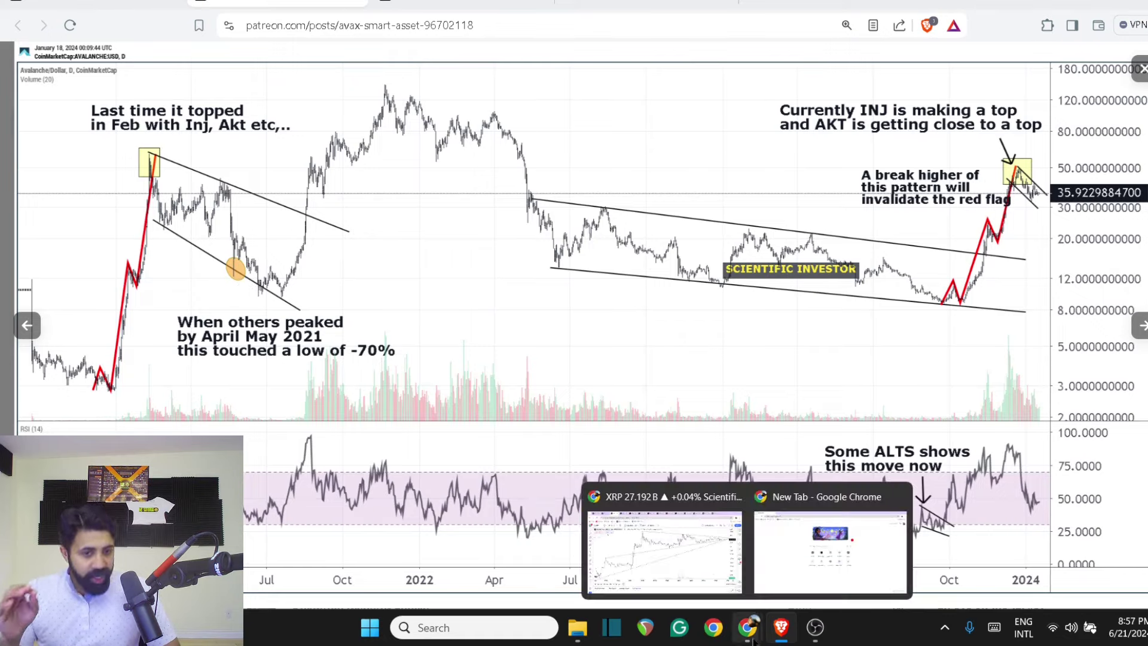
On the Solana/USD weekly chart, draw a rising trend line under the 2024 highs and a declining RSI divergence line
click(707, 547)
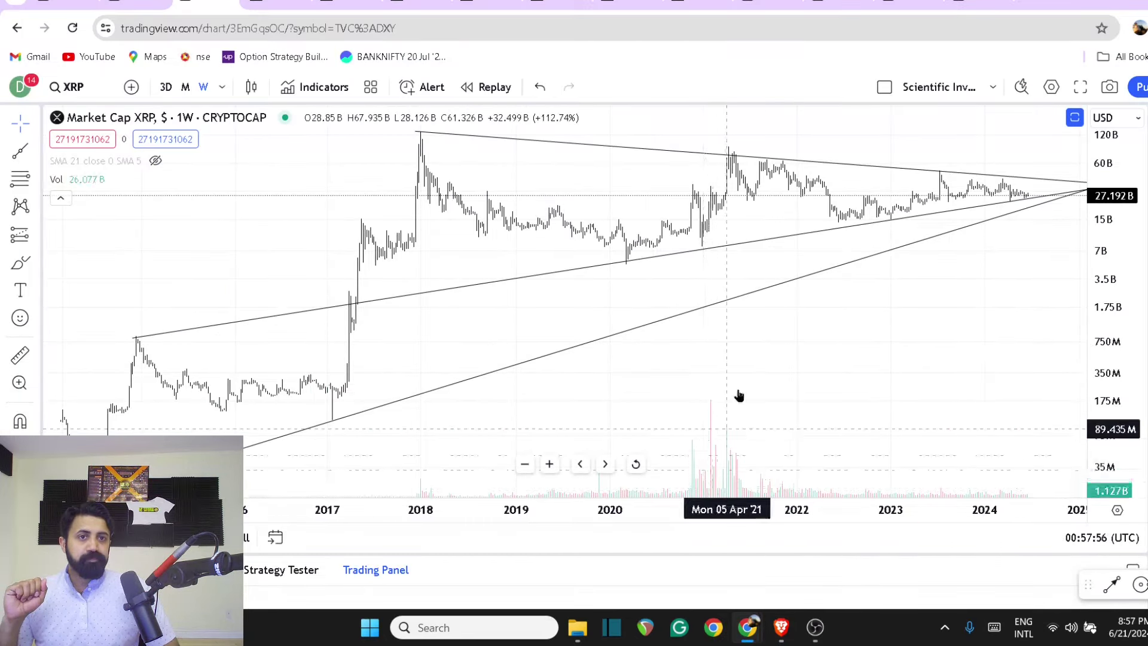
click(837, 5)
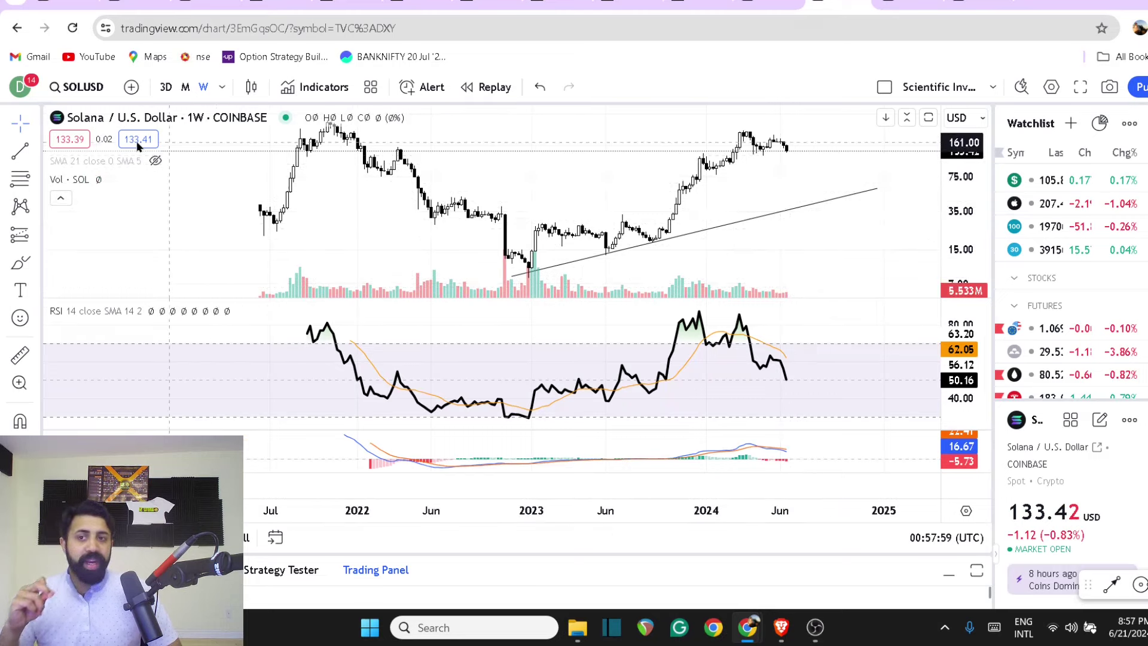
click(19, 151)
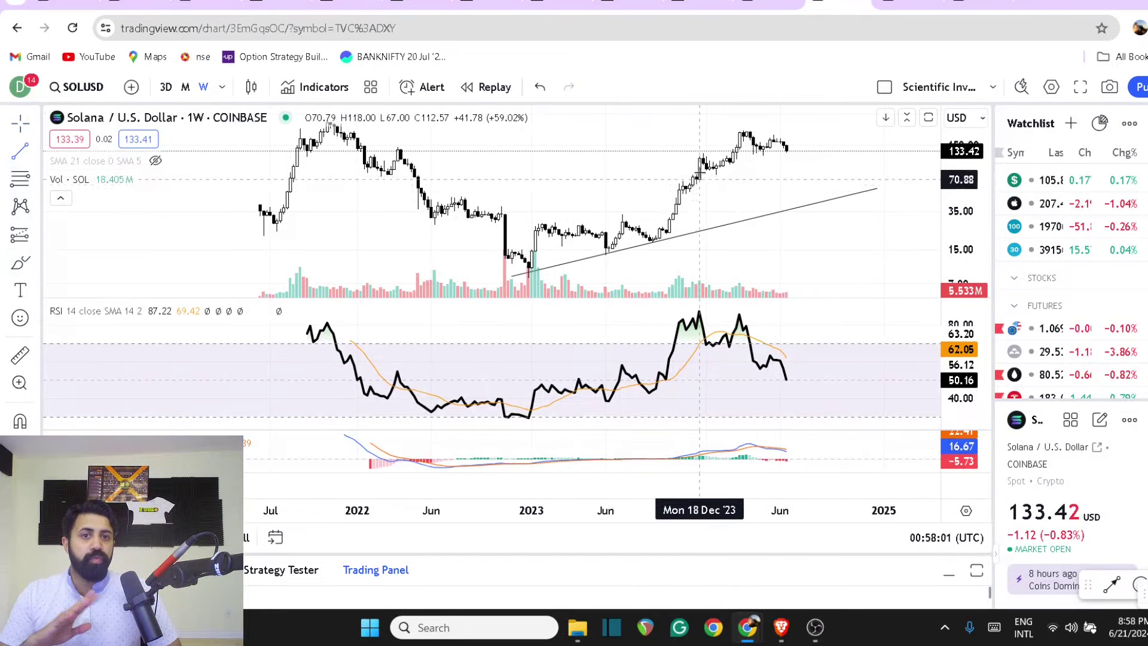
click(686, 161)
click(756, 124)
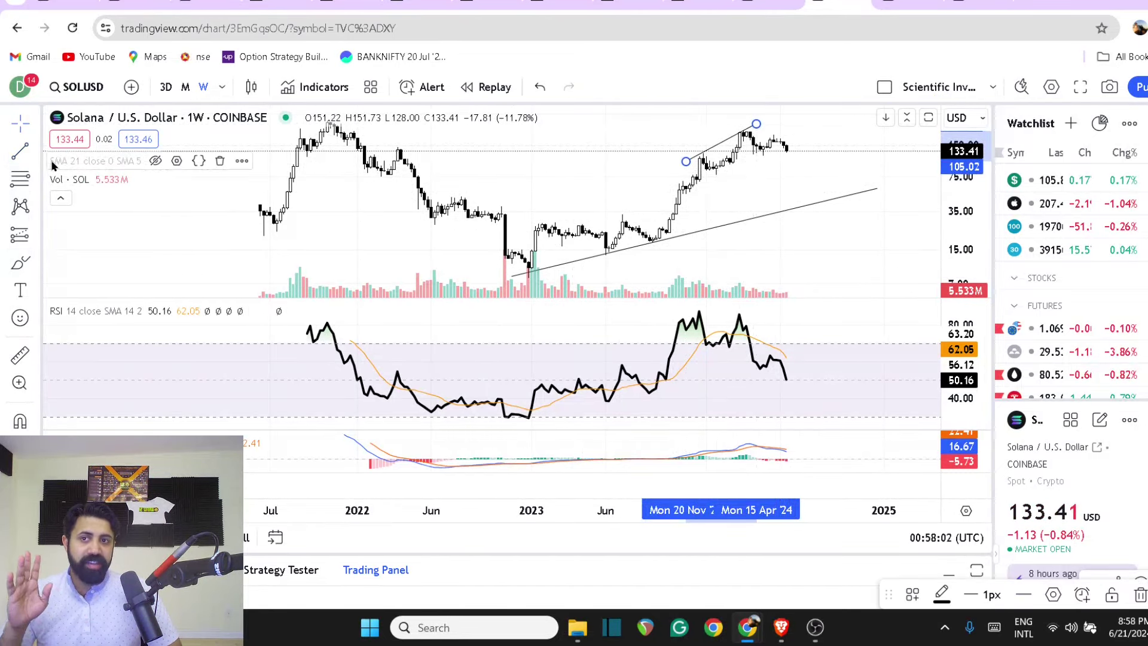
click(689, 308)
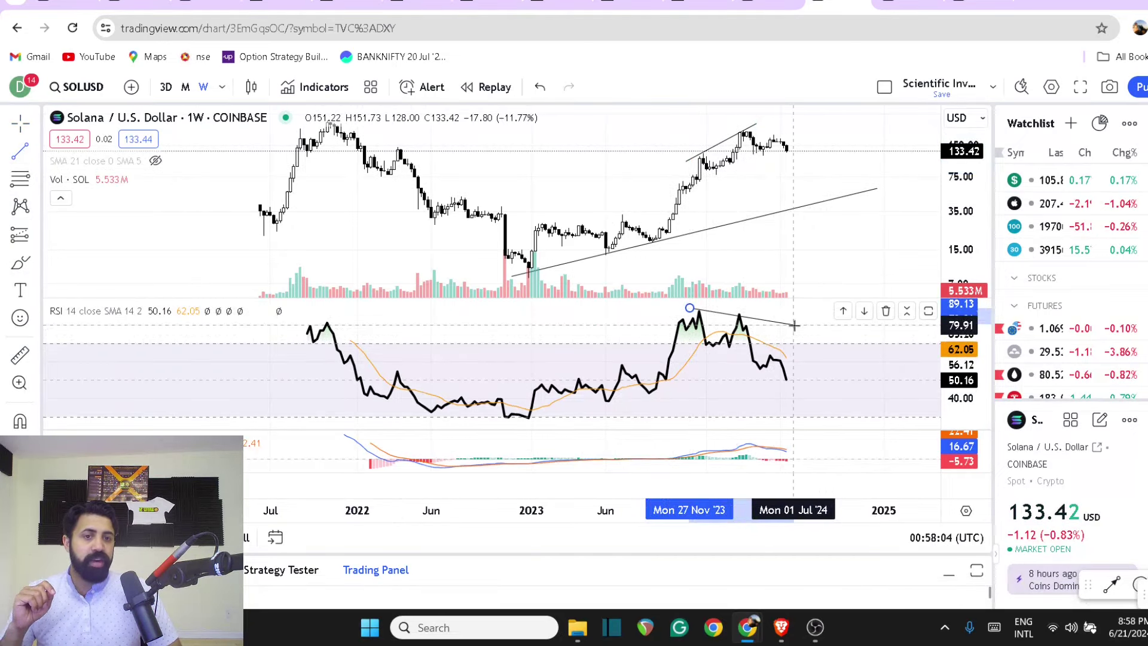
click(798, 321)
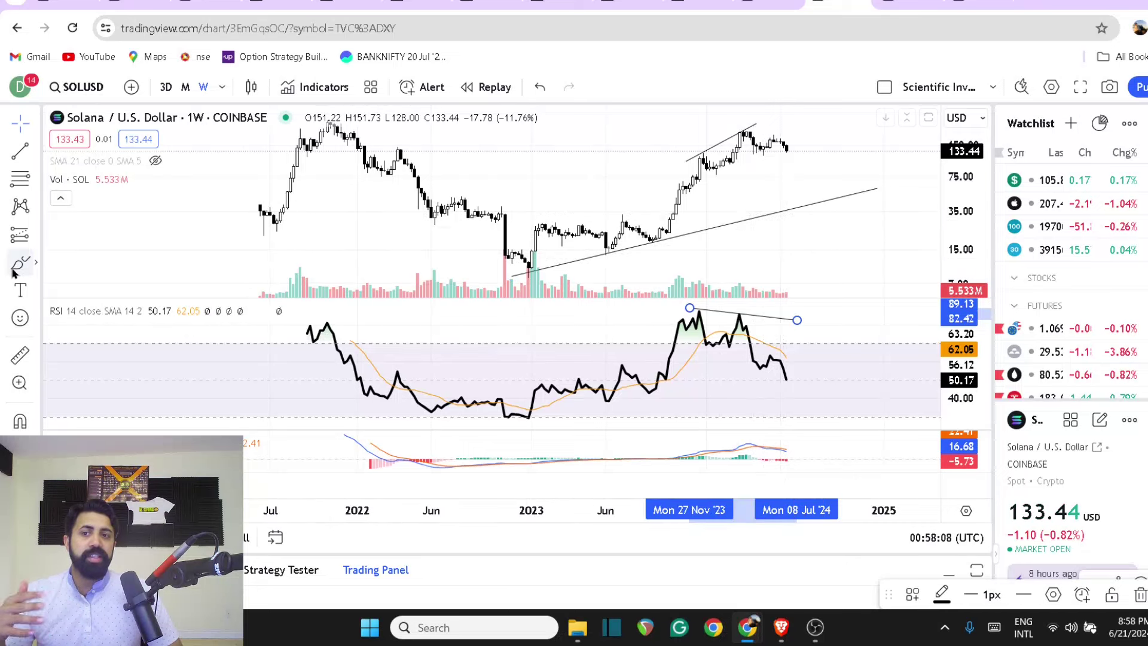
Draw a red arc over the recent Solana price top
scroll(675, 258, down, 2)
scroll(674, 258, down, 1)
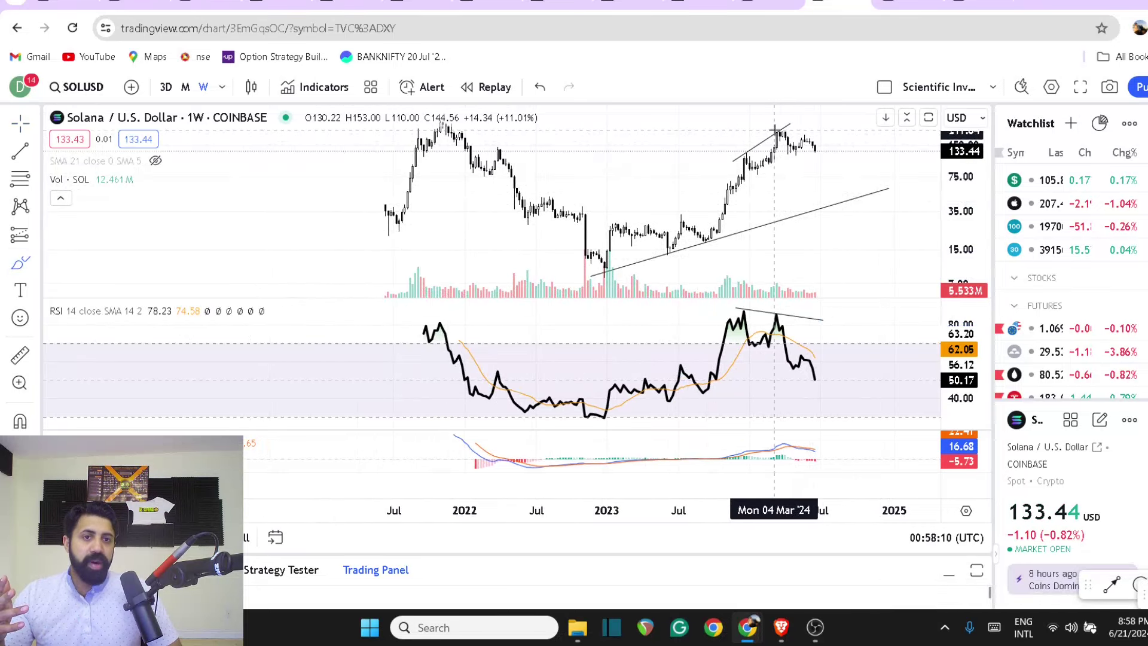
mouse_move(777, 132)
mouse_down()
mouse_move(788, 163)
mouse_move(815, 157)
mouse_up()
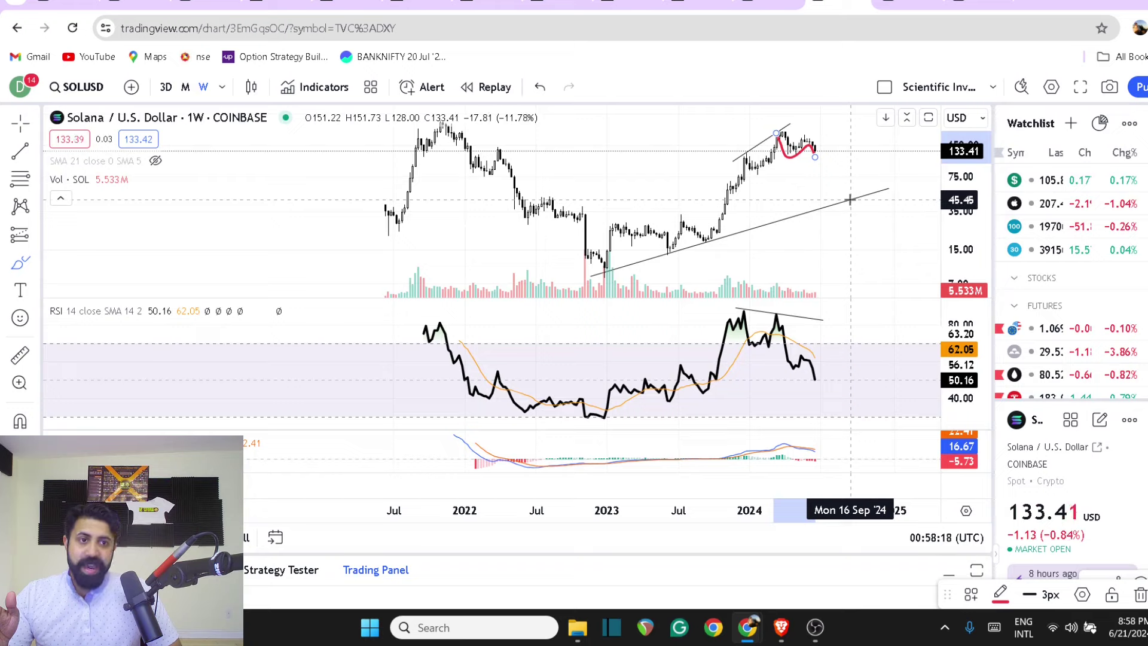
Add a horizontal ray at 46.23 and a rectangle zone from March 2022 to late 2024
click(20, 151)
click(90, 295)
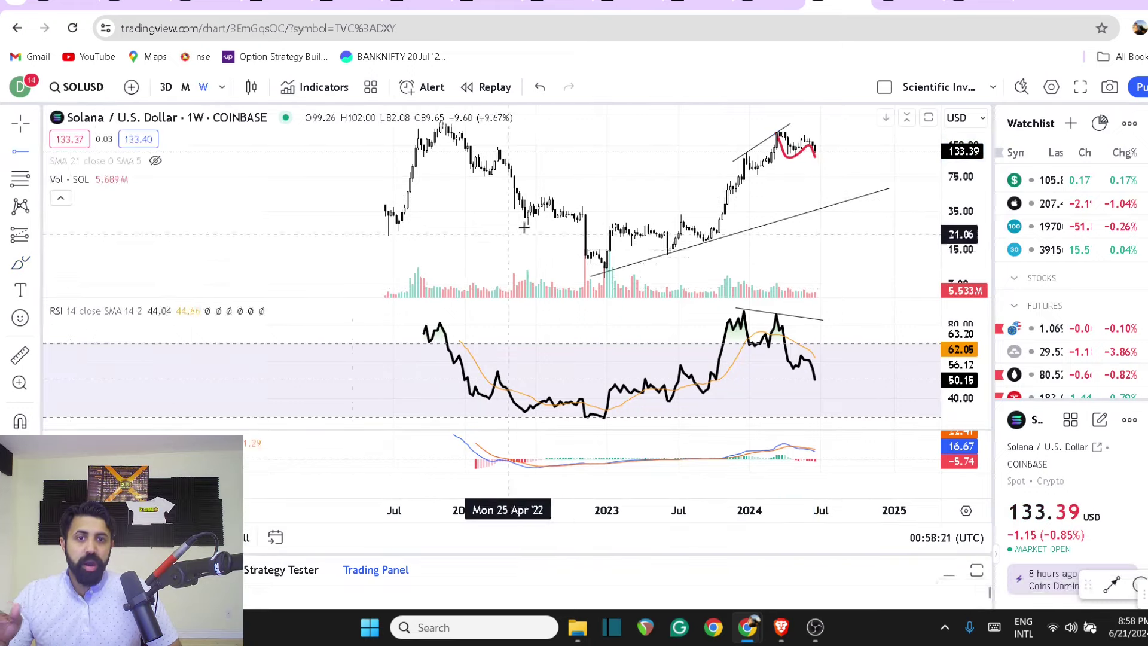
click(493, 198)
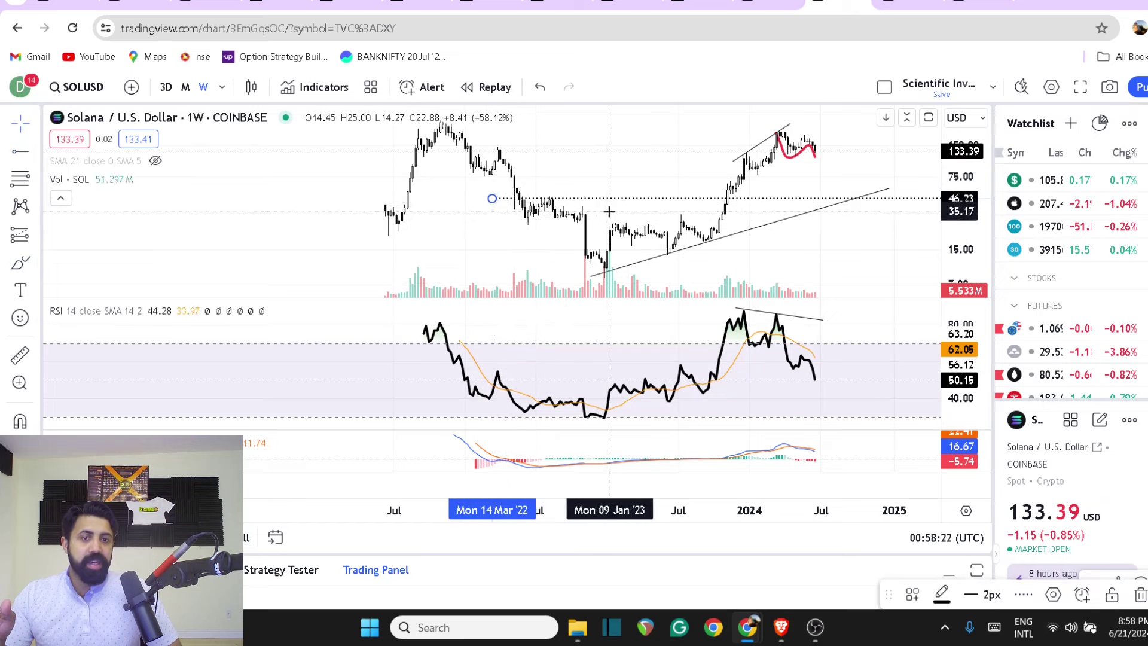
click(36, 263)
click(71, 353)
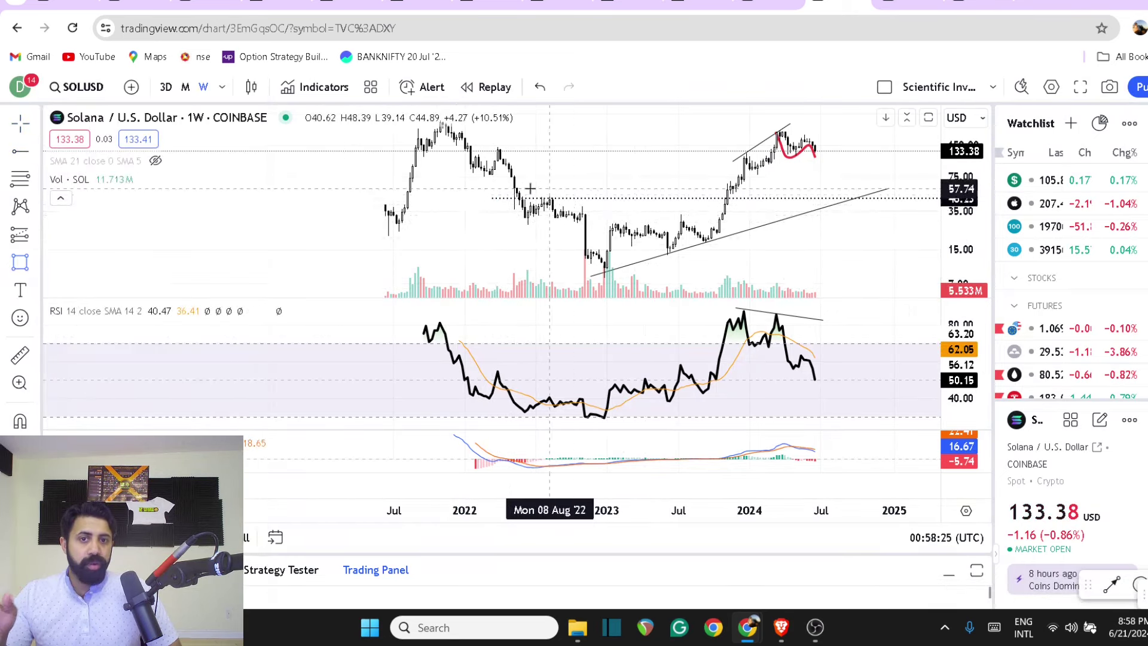
click(493, 199)
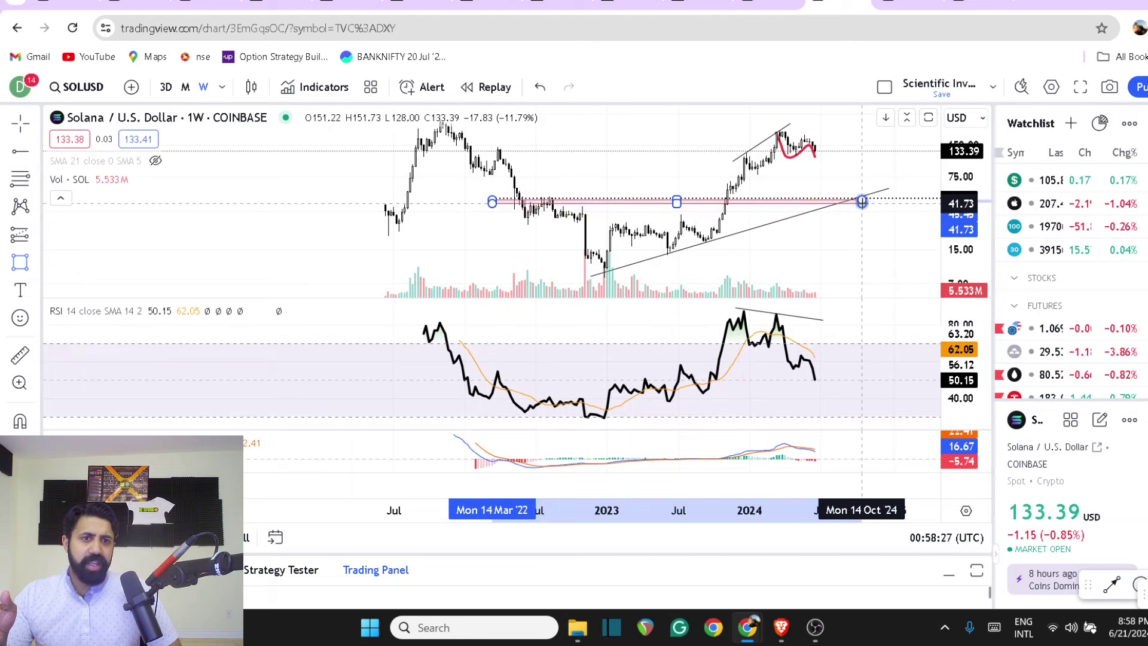
click(875, 203)
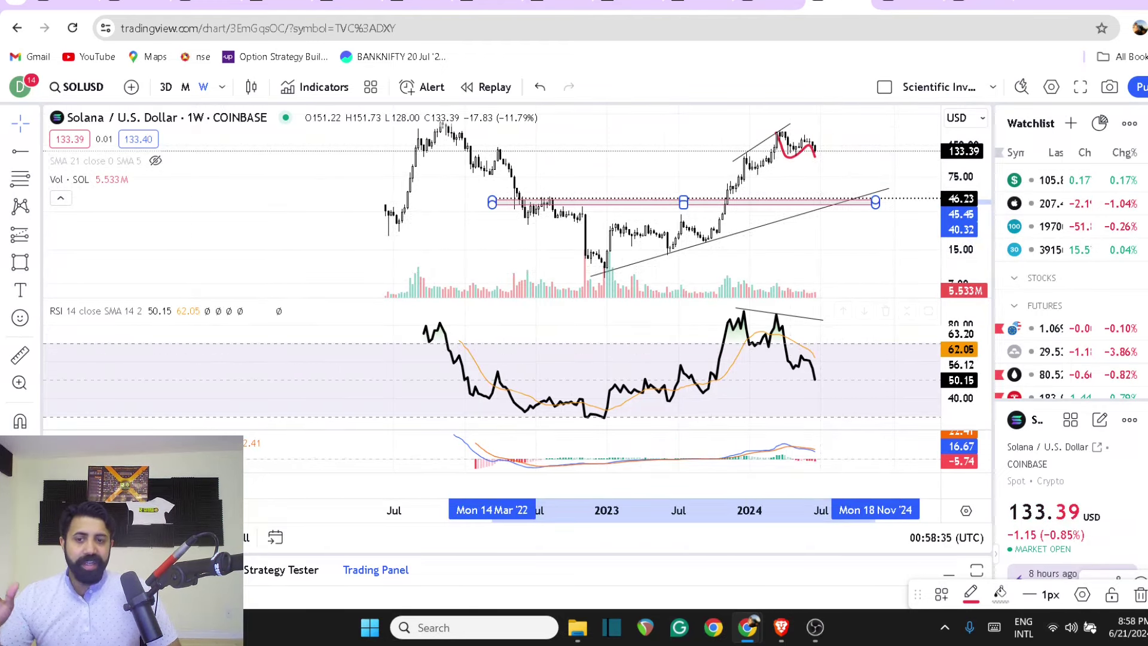
Clear all drawings, brush a red curve from the late-2023 rally to current price, then load DOTUSDT
key(ctrl+alt+h)
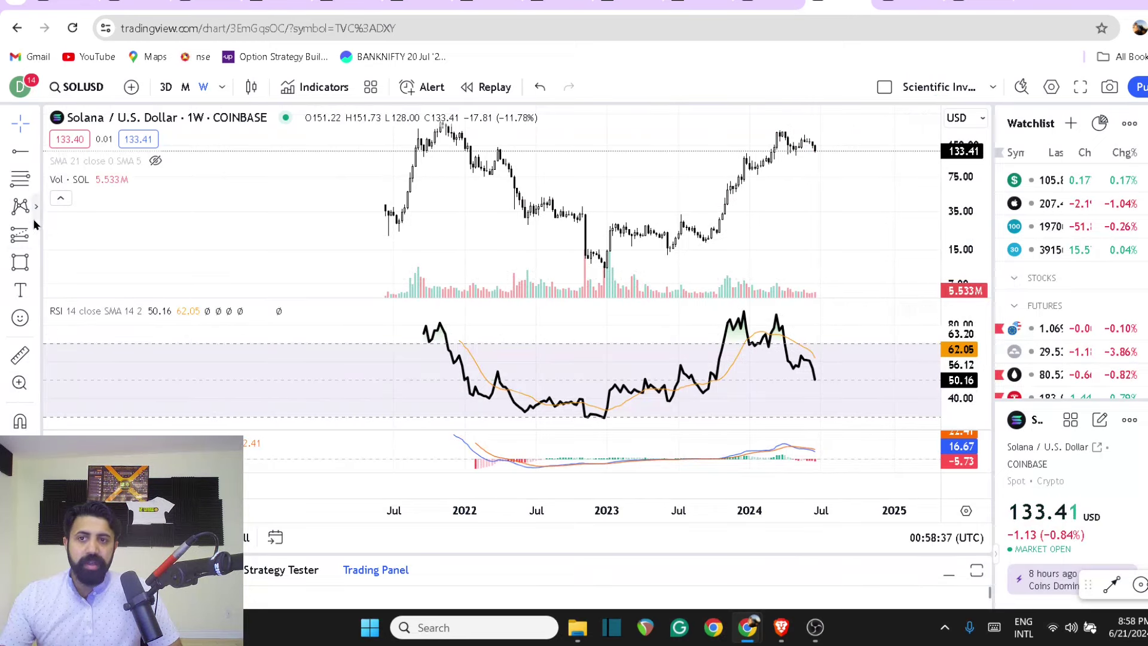
click(36, 262)
click(84, 110)
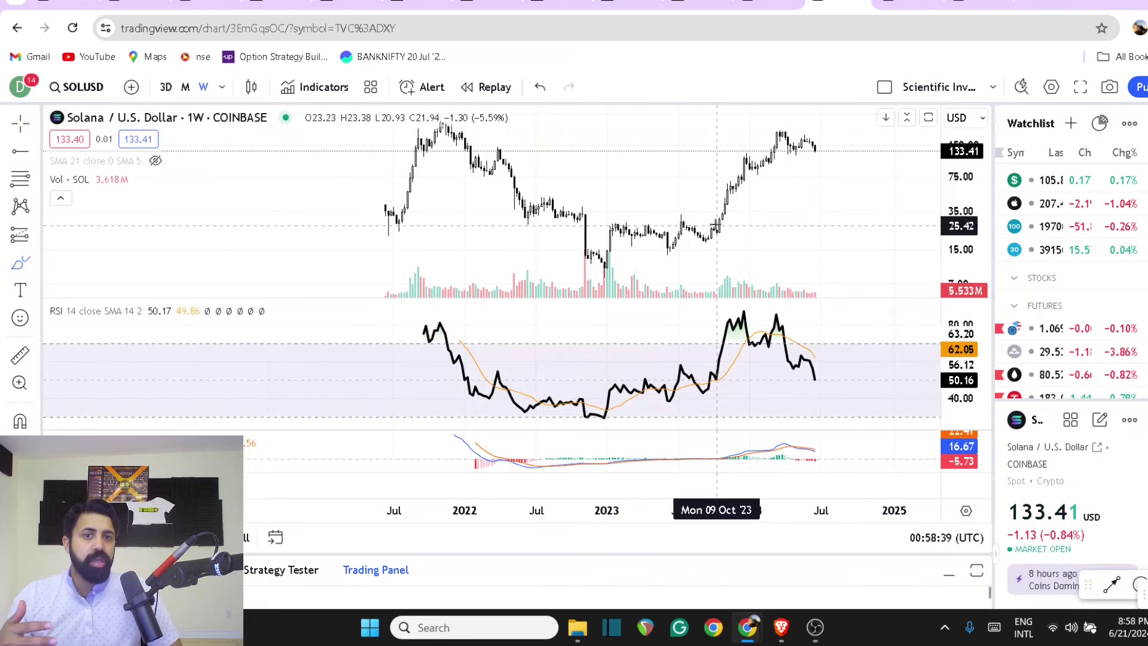
mouse_move(724, 222)
mouse_down()
mouse_move(761, 172)
mouse_move(831, 155)
mouse_up()
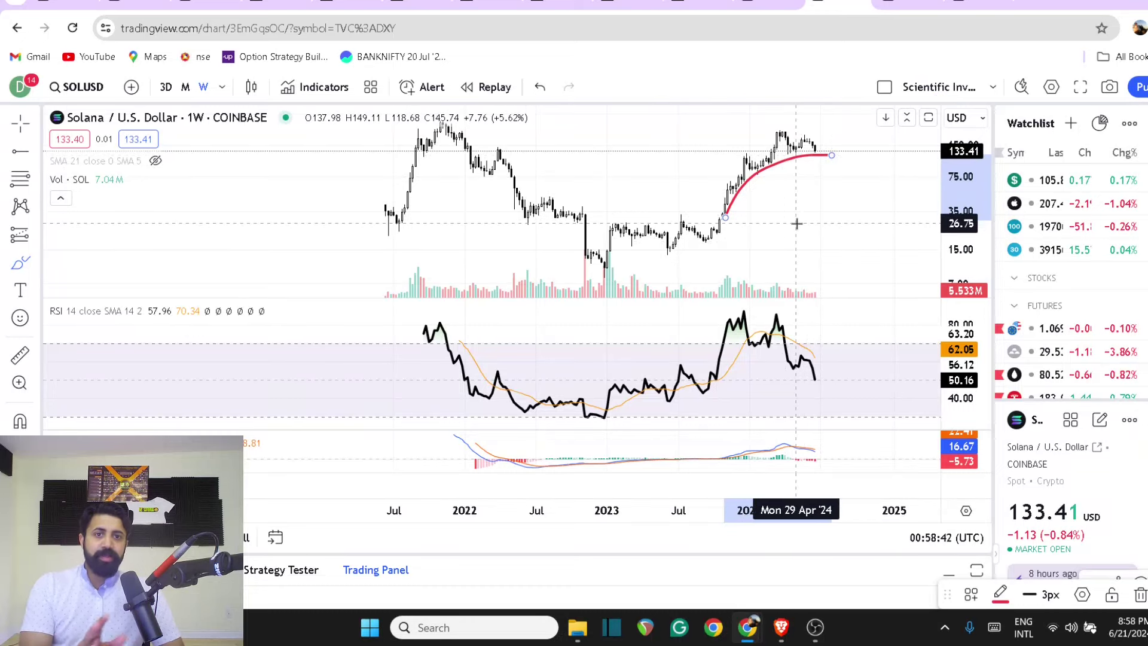
key(Down)
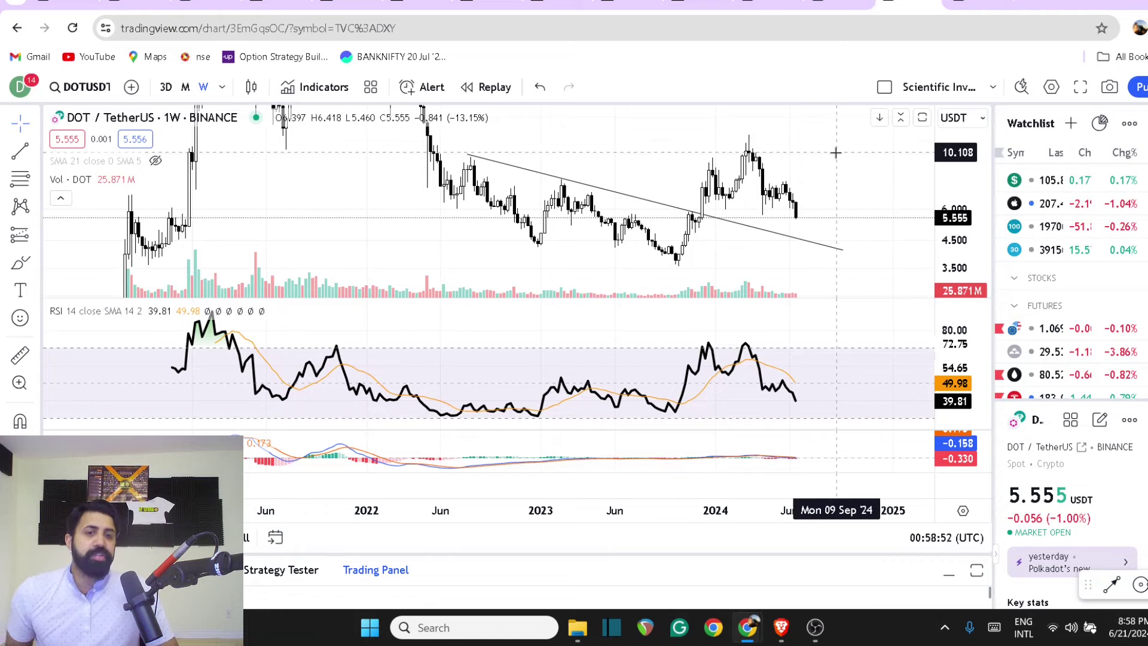
click(781, 627)
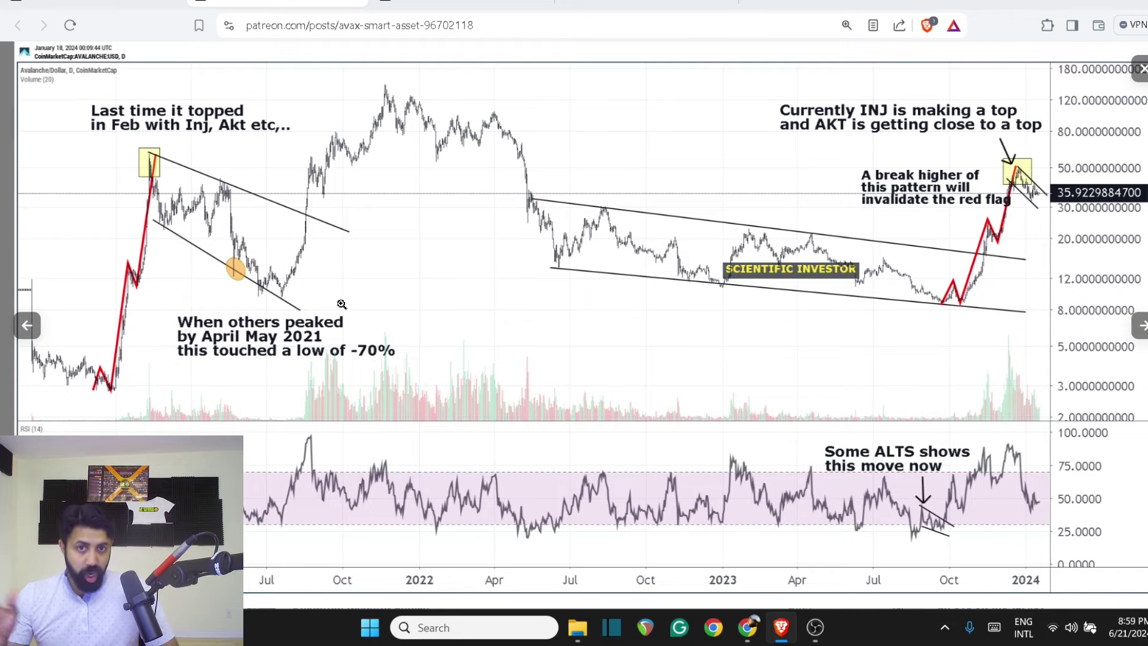
mouse_move(747, 627)
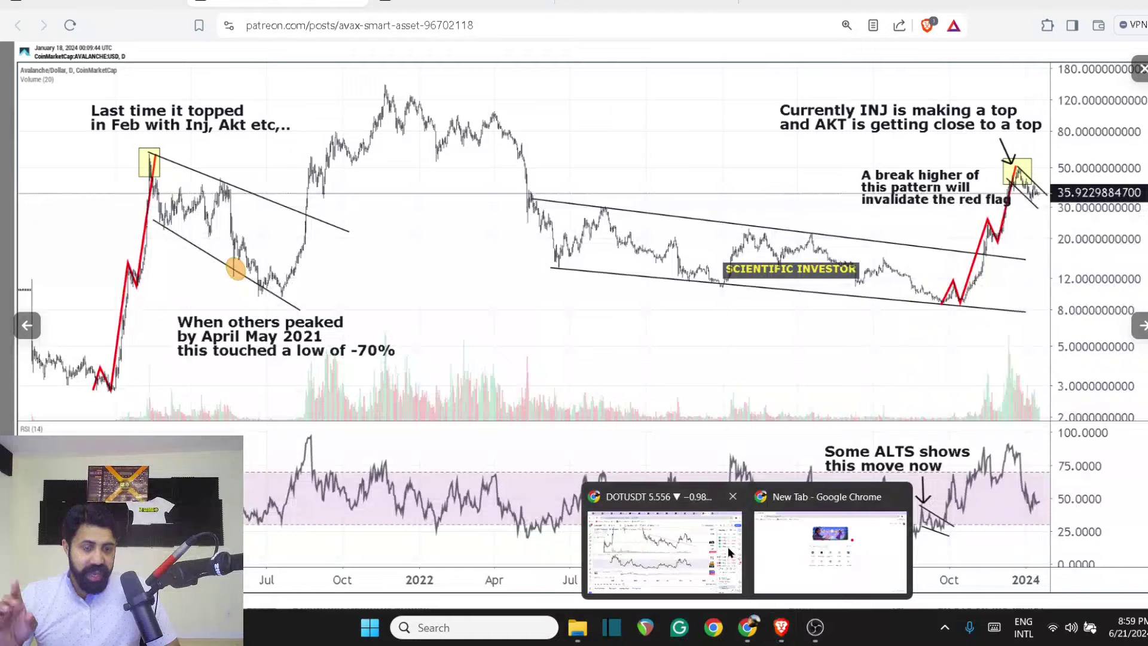
click(731, 553)
Glance at the Solana tab and come back to the DOT/TetherUS chart
click(841, 5)
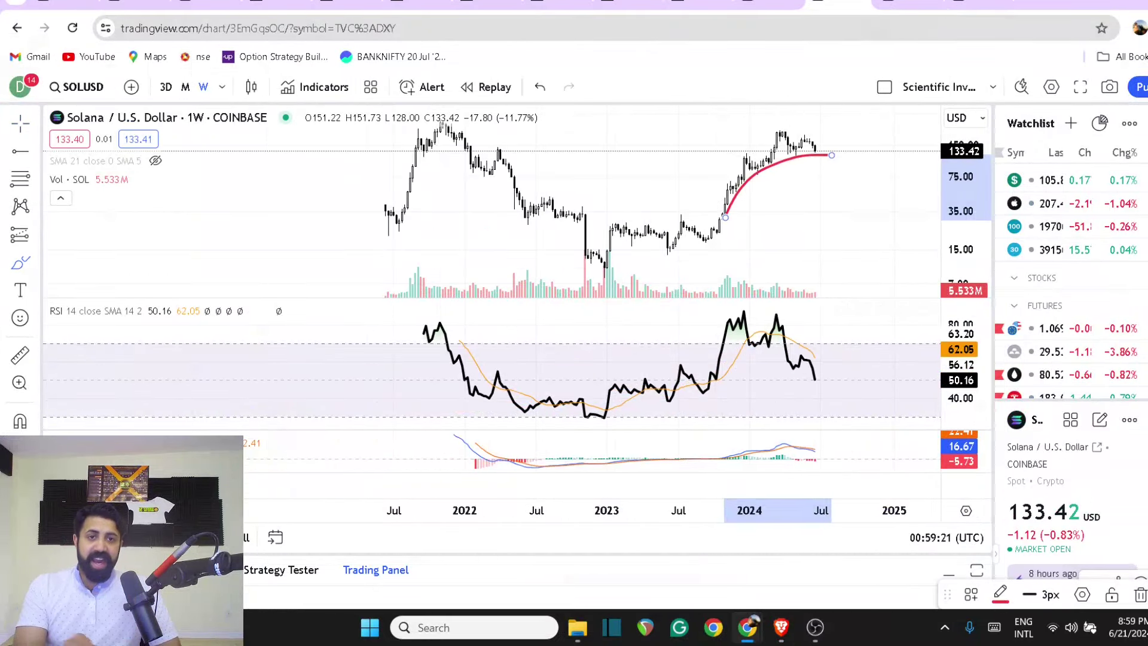
key(ctrl+Tab)
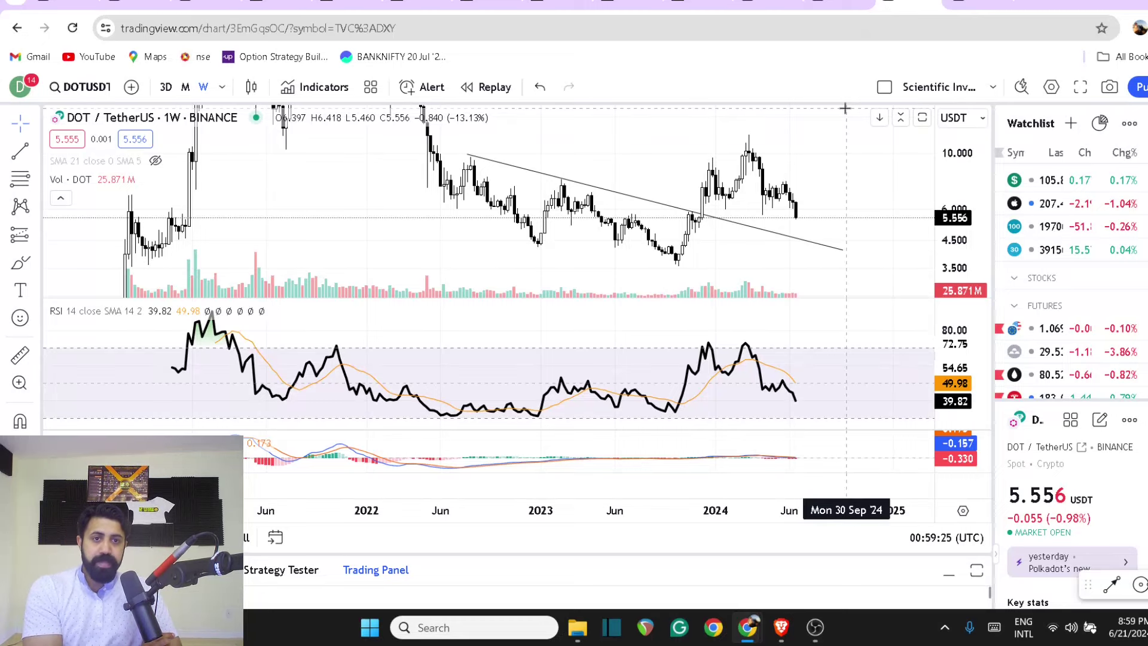
scroll(839, 189, down, 2)
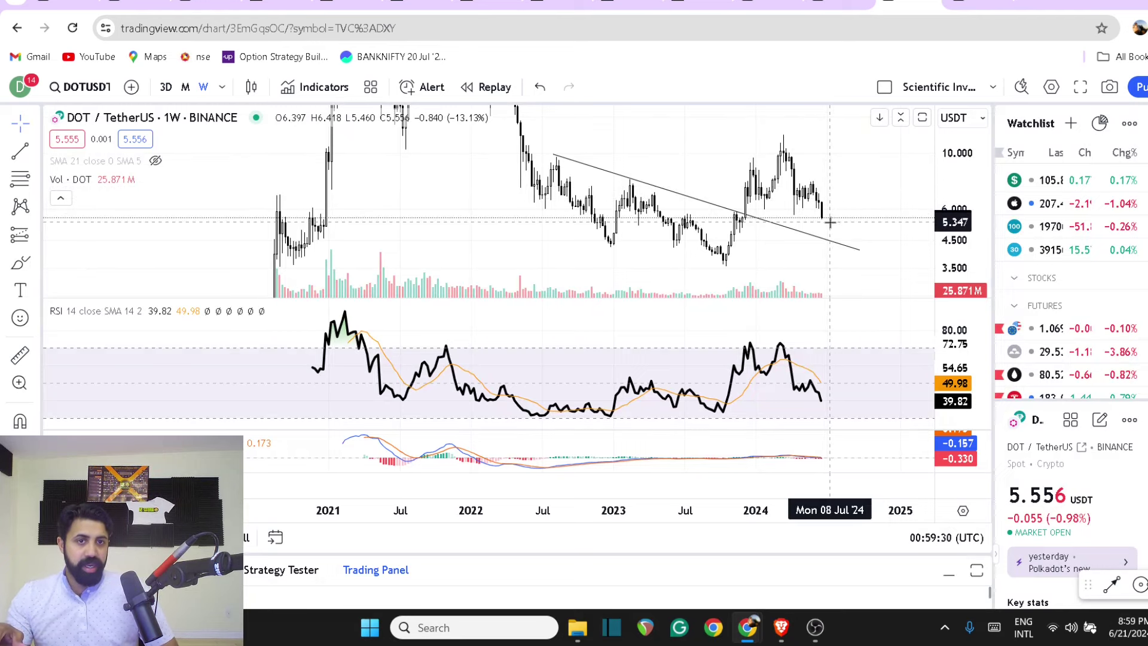
Load the Binance INJ/TetherUS chart via symbol search and stretch its price scale
click(77, 95)
text(INJ)
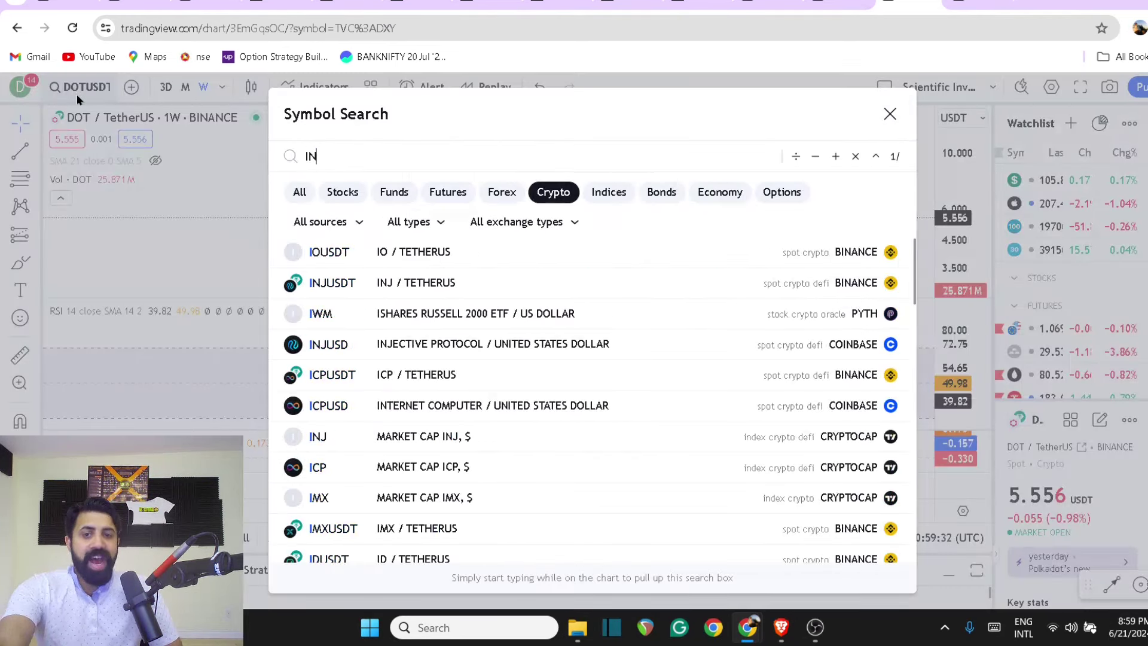
click(462, 281)
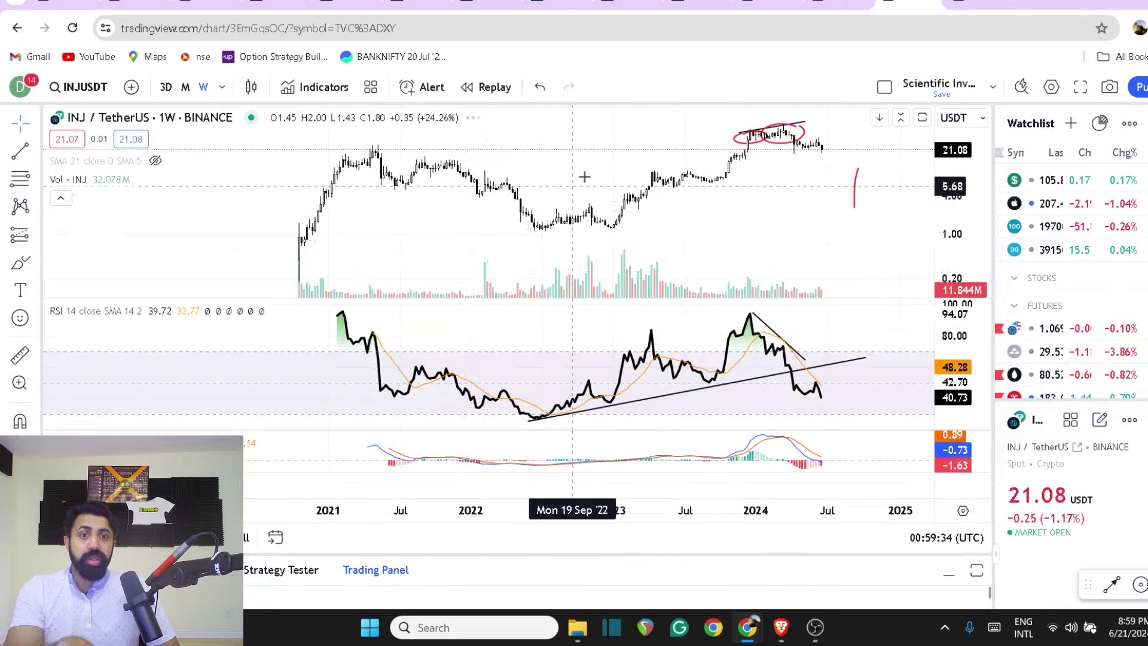
drag(960, 236, 959, 229)
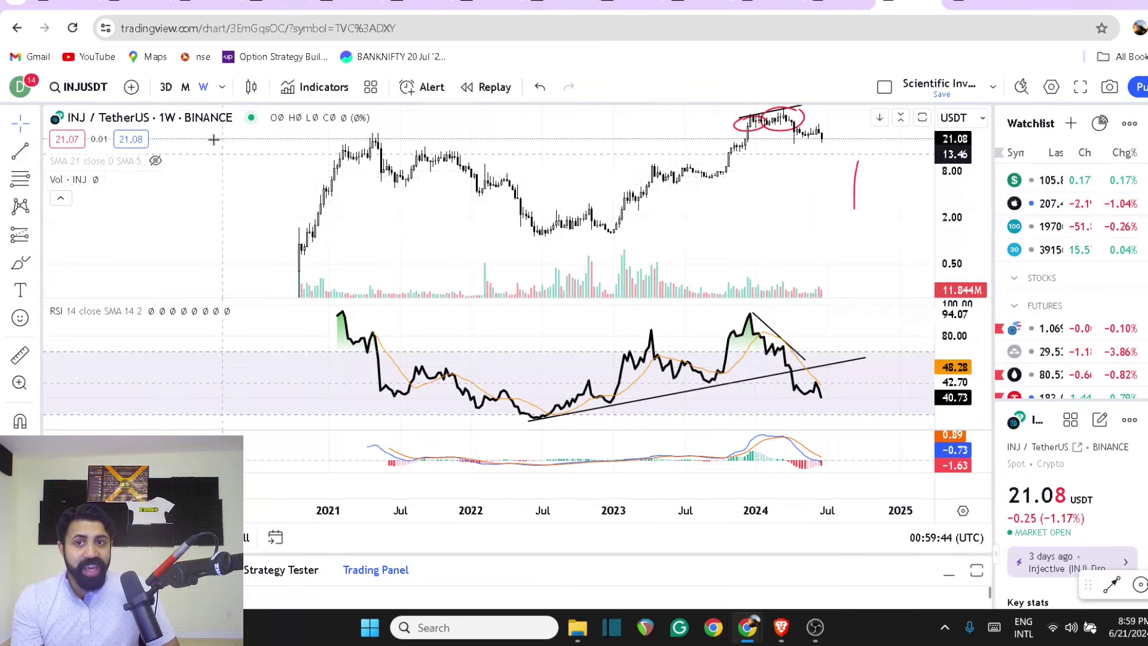
Set the INJ chart interval to 1M monthly candles
key(1)
key(shift+m)
key(Return)
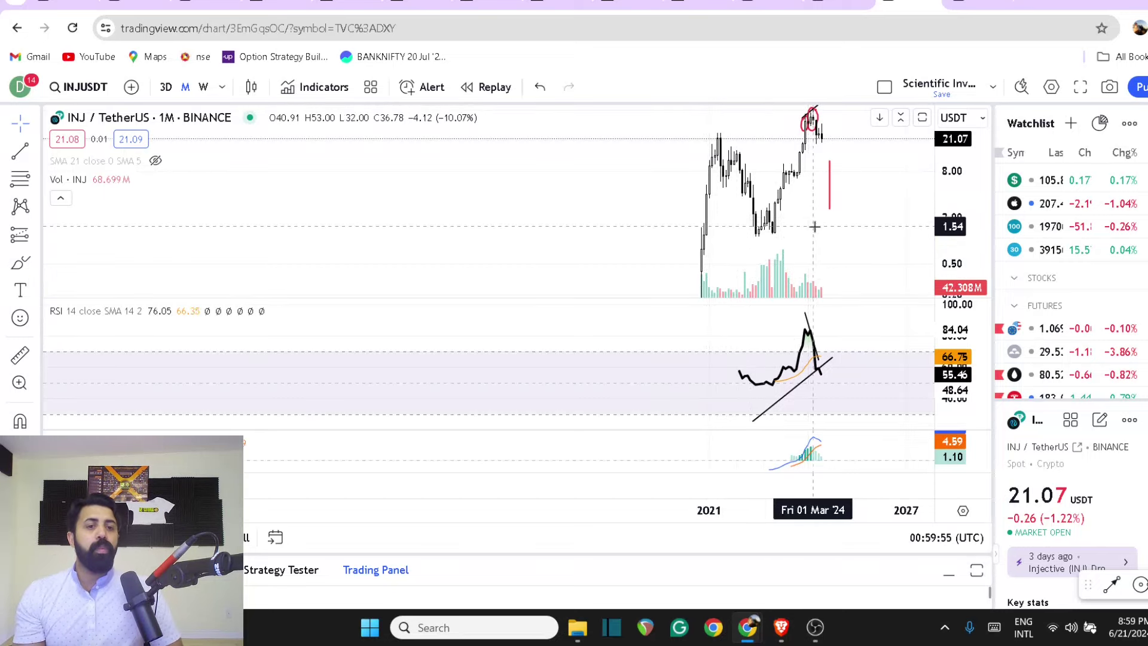
scroll(1064, 231, down, 5)
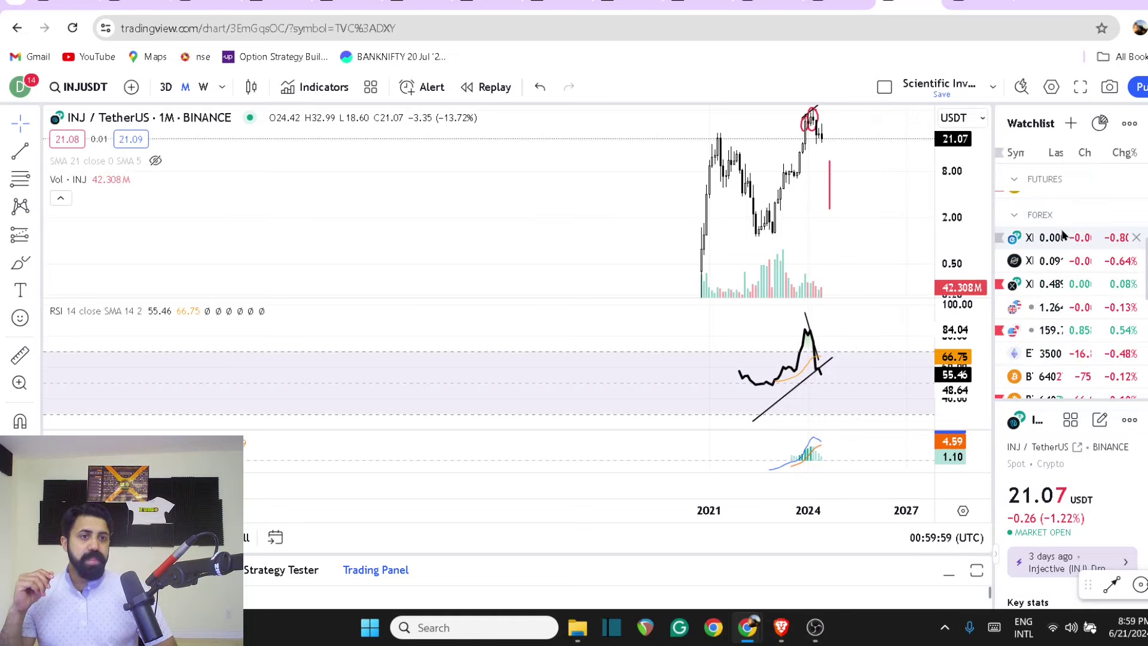
Open XEC/TetherUS and draw a rising support trend line under the price lows
click(1064, 237)
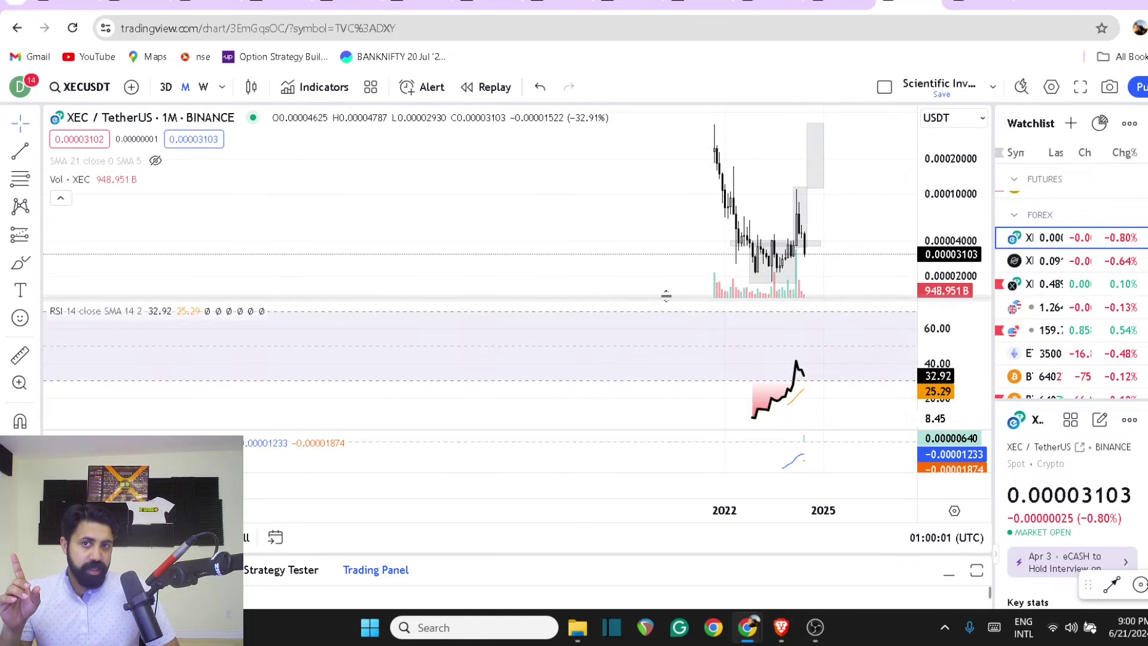
scroll(646, 281, up, 2)
scroll(679, 335, up, 2)
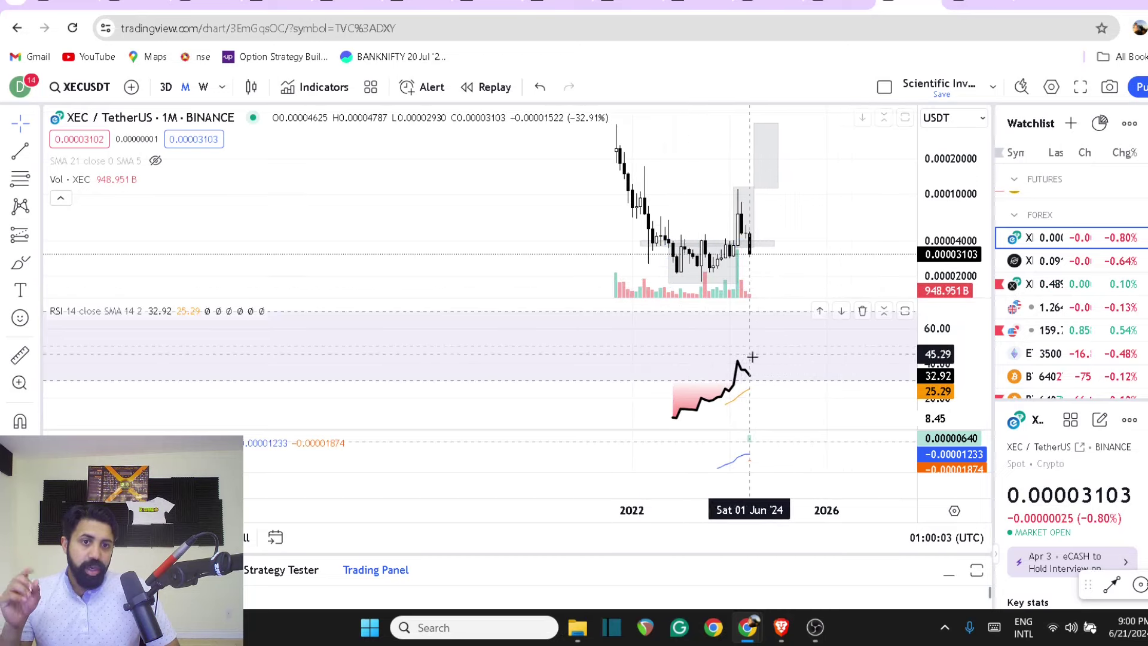
click(20, 152)
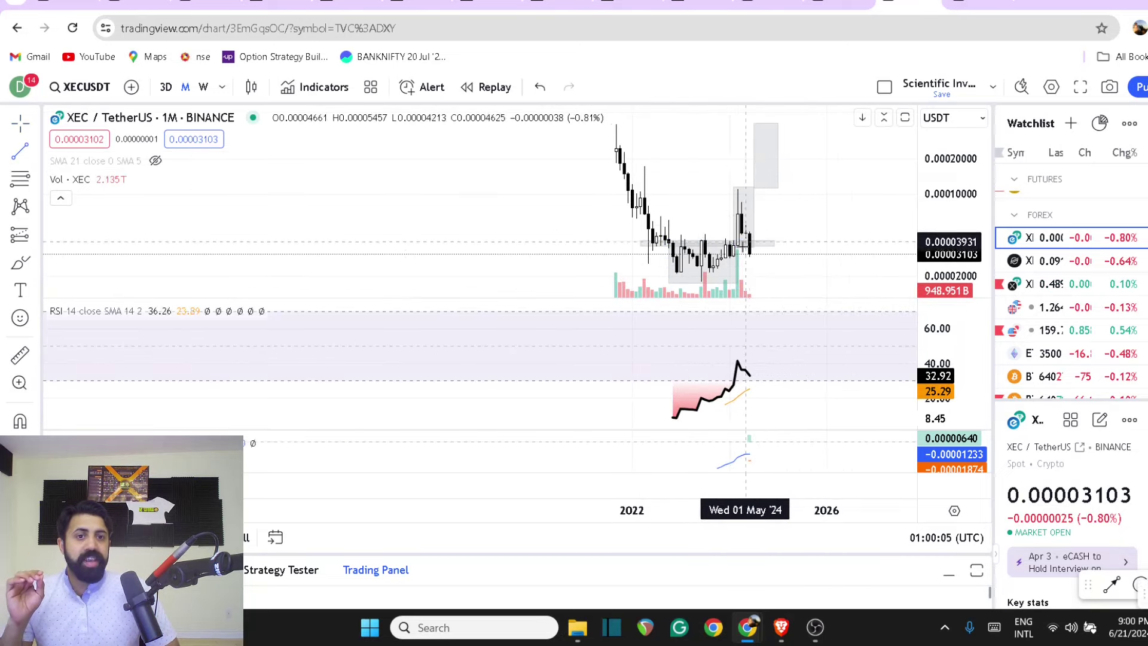
click(689, 280)
click(782, 244)
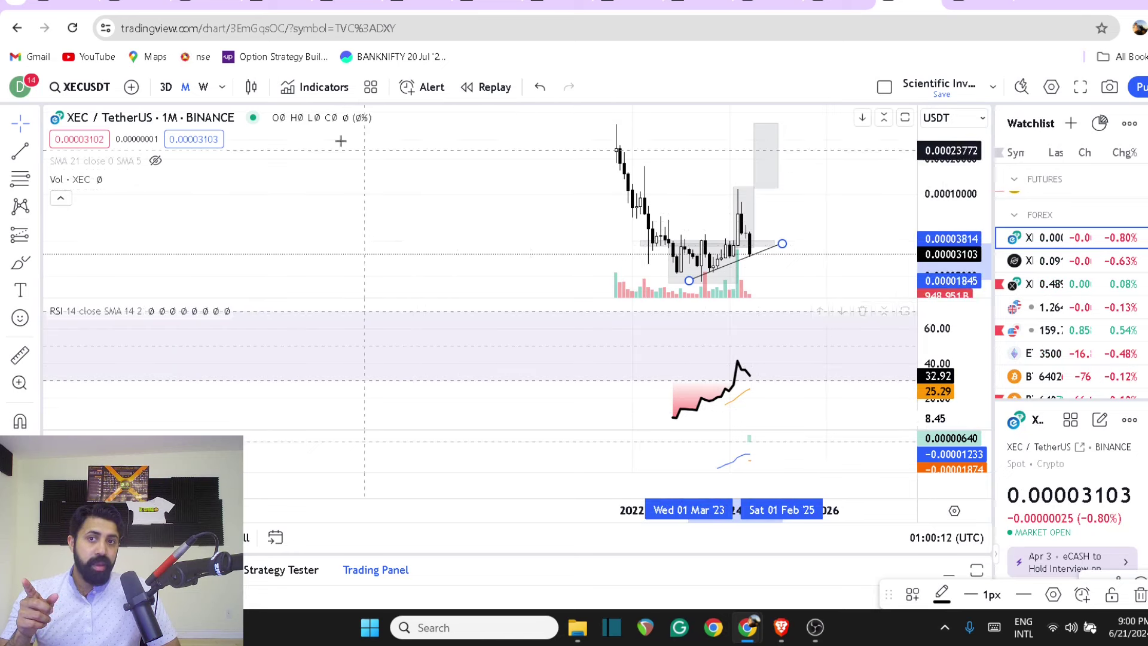
On the weekly chart, draw an RSI support line from the early-2022 low into 2025
click(203, 86)
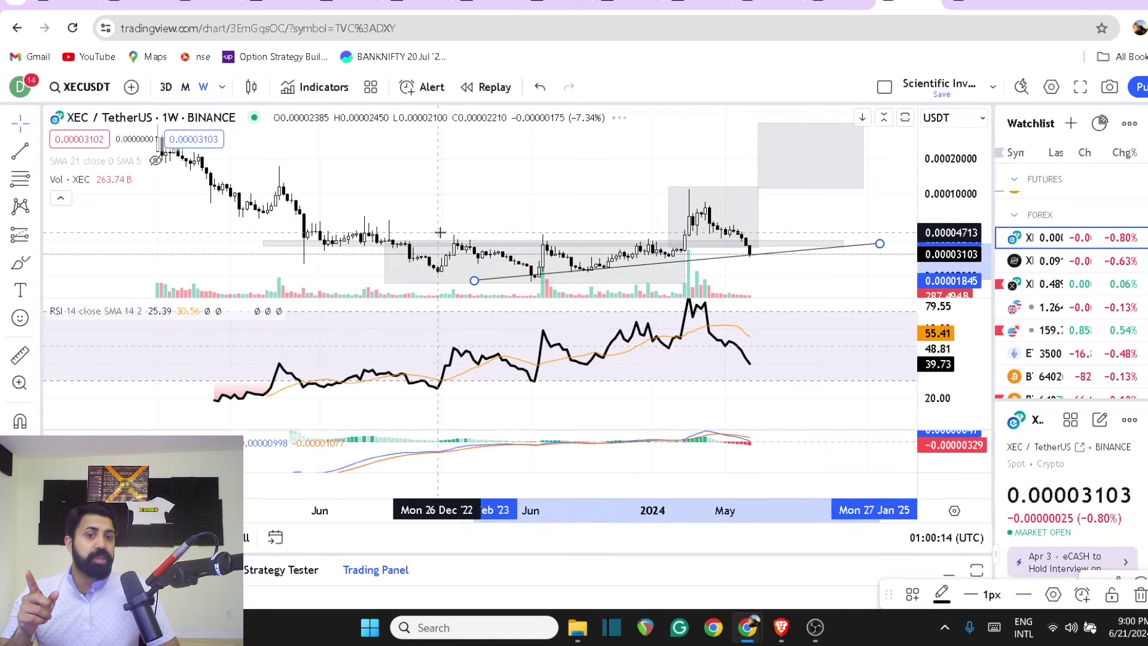
scroll(441, 232, down, 3)
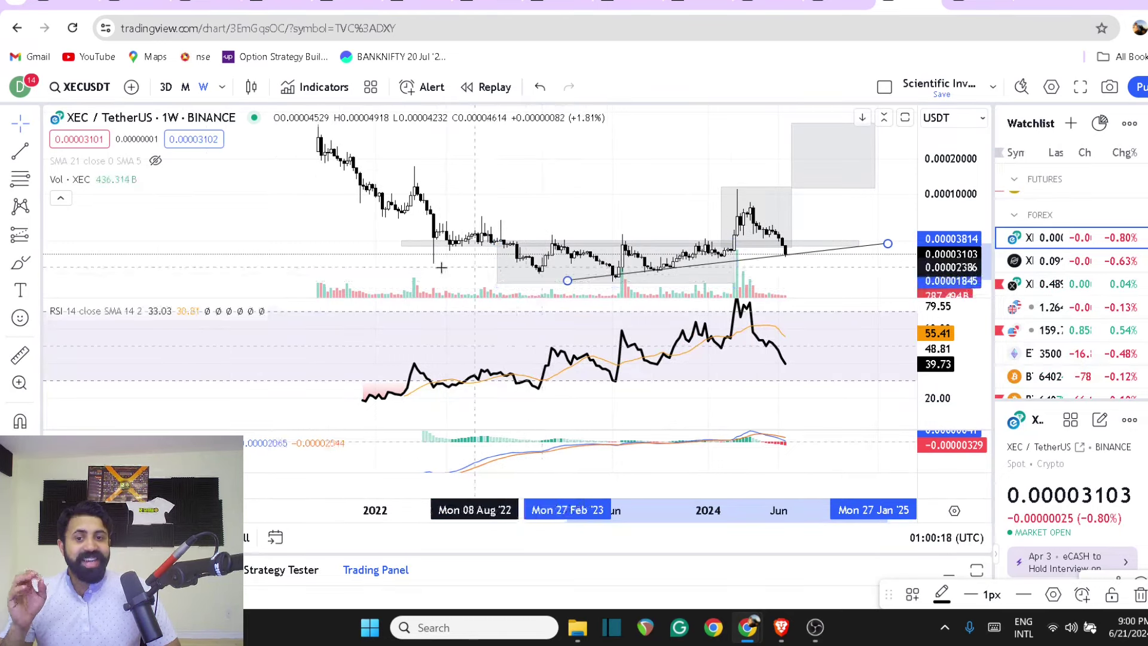
click(20, 152)
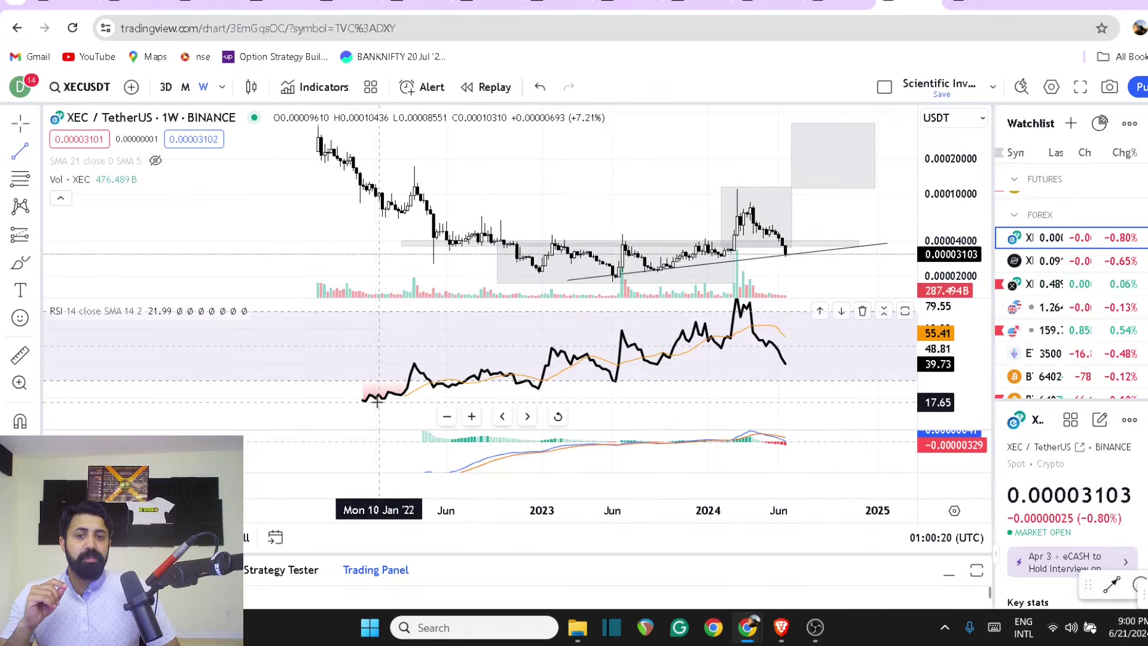
click(375, 401)
click(918, 364)
drag(918, 363, 904, 363)
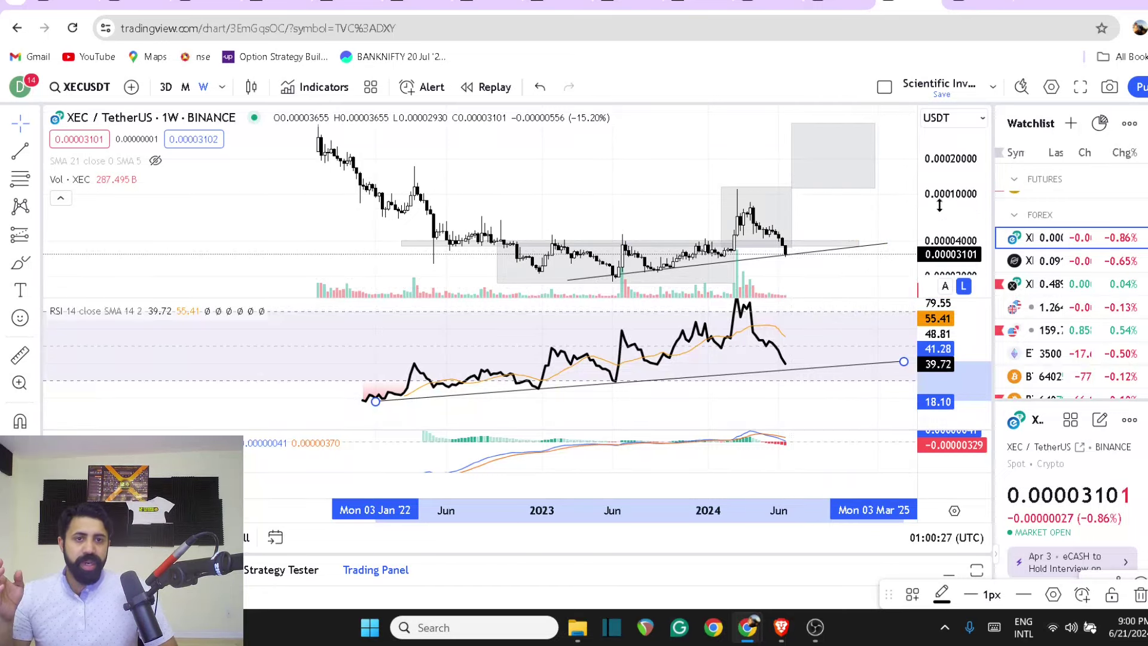
drag(940, 205, 941, 180)
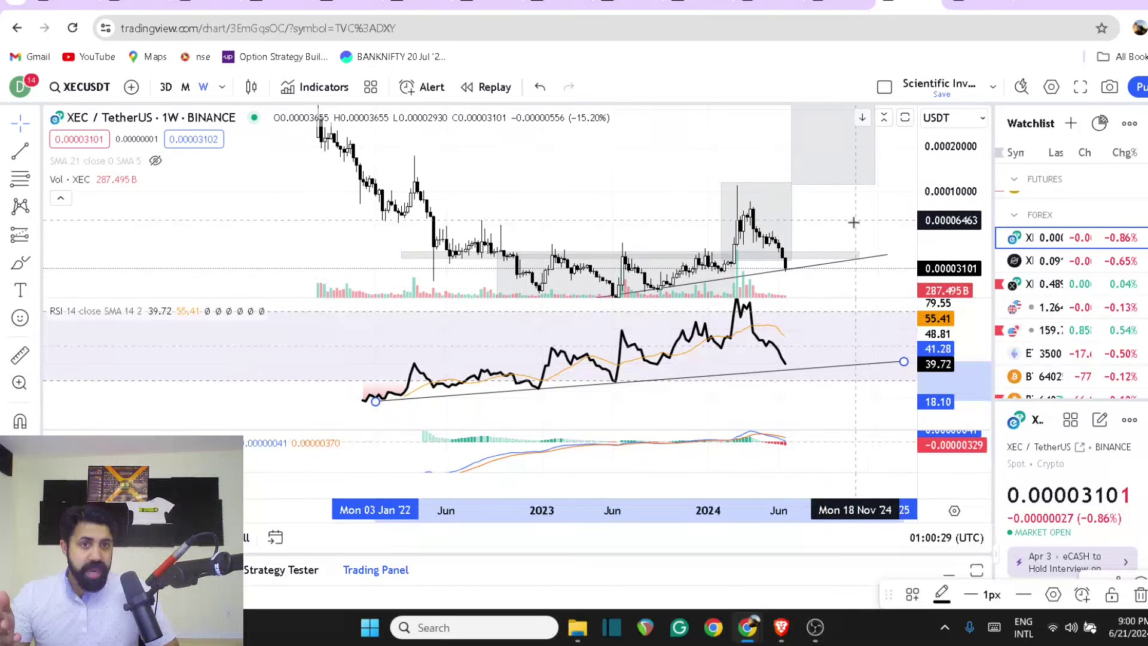
drag(854, 223, 792, 190)
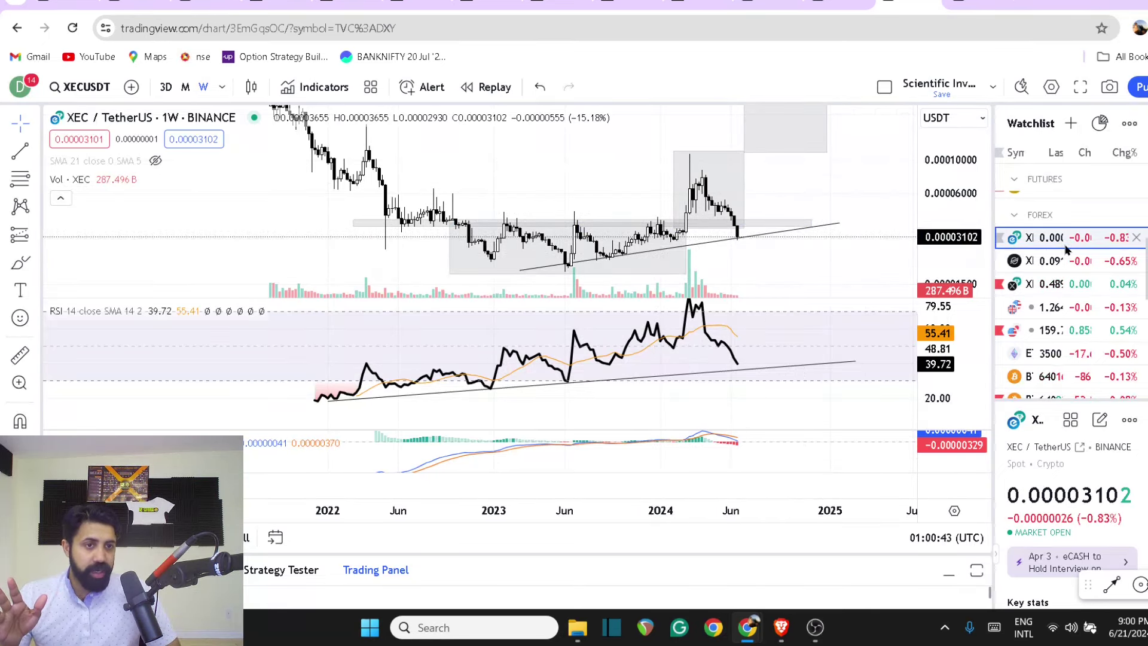
Open the XLM perpetual futures chart on monthly candles and rescale the price and RSI axes
click(1052, 260)
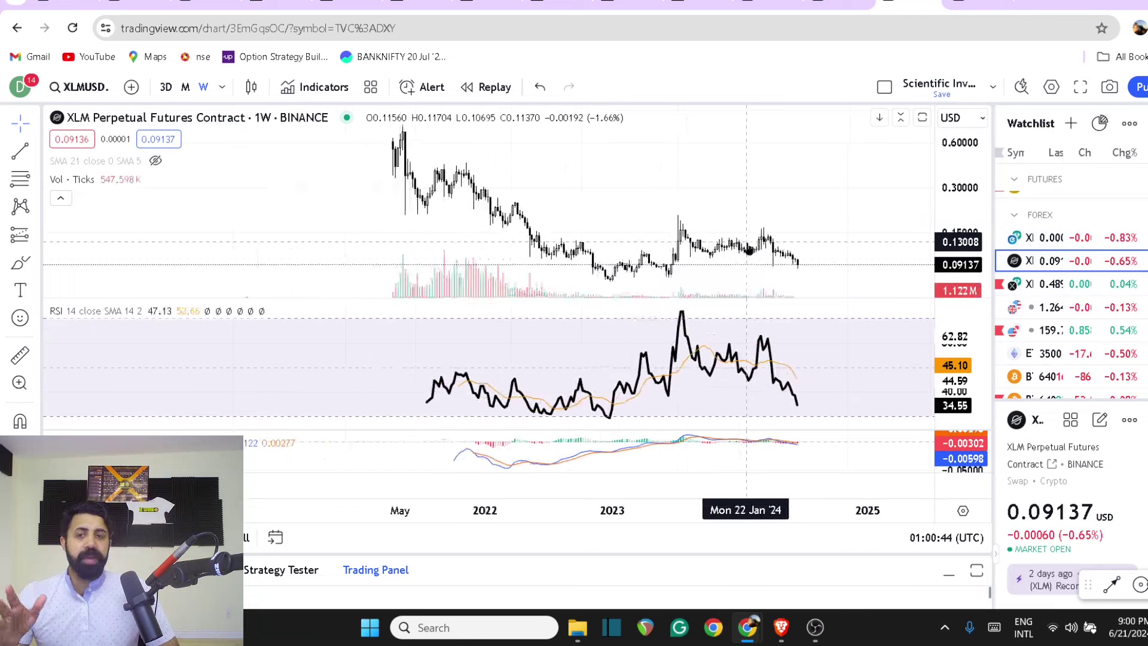
drag(979, 234, 979, 216)
drag(810, 238, 764, 198)
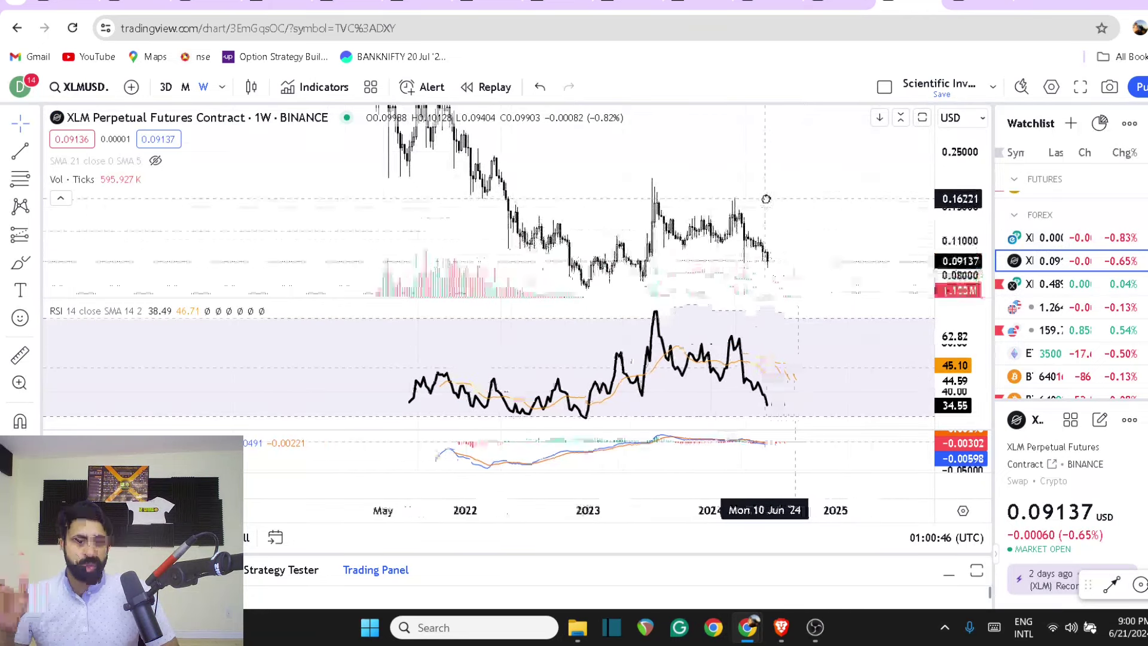
click(185, 87)
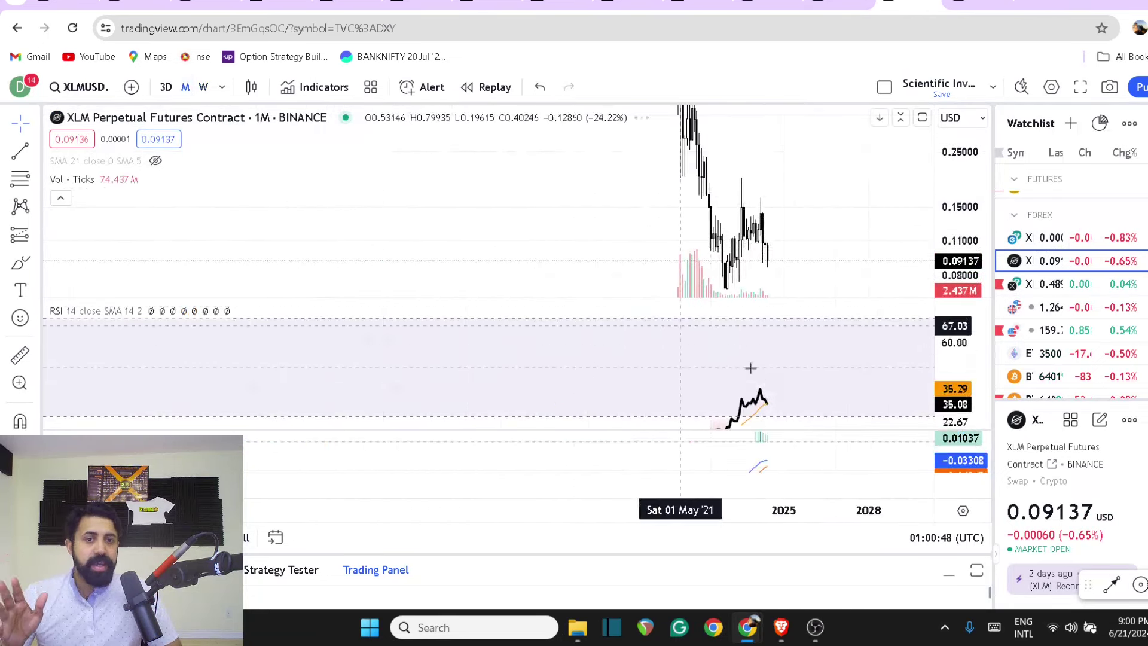
mouse_move(941, 368)
mouse_down()
mouse_move(942, 385)
mouse_move(942, 376)
mouse_up()
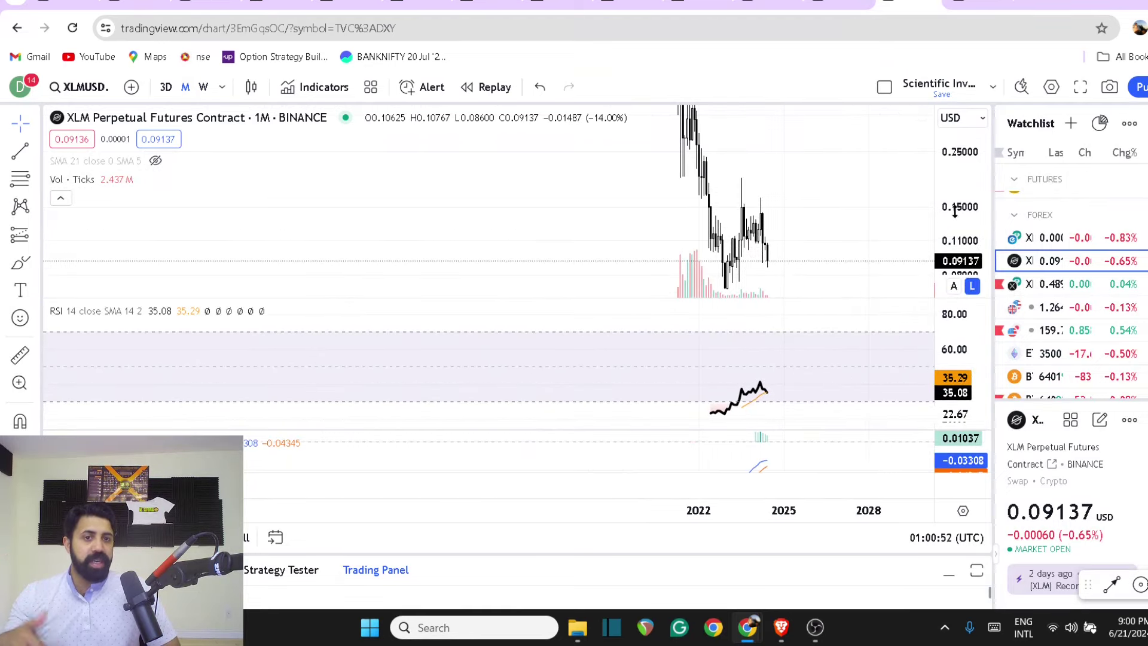
drag(977, 206, 977, 212)
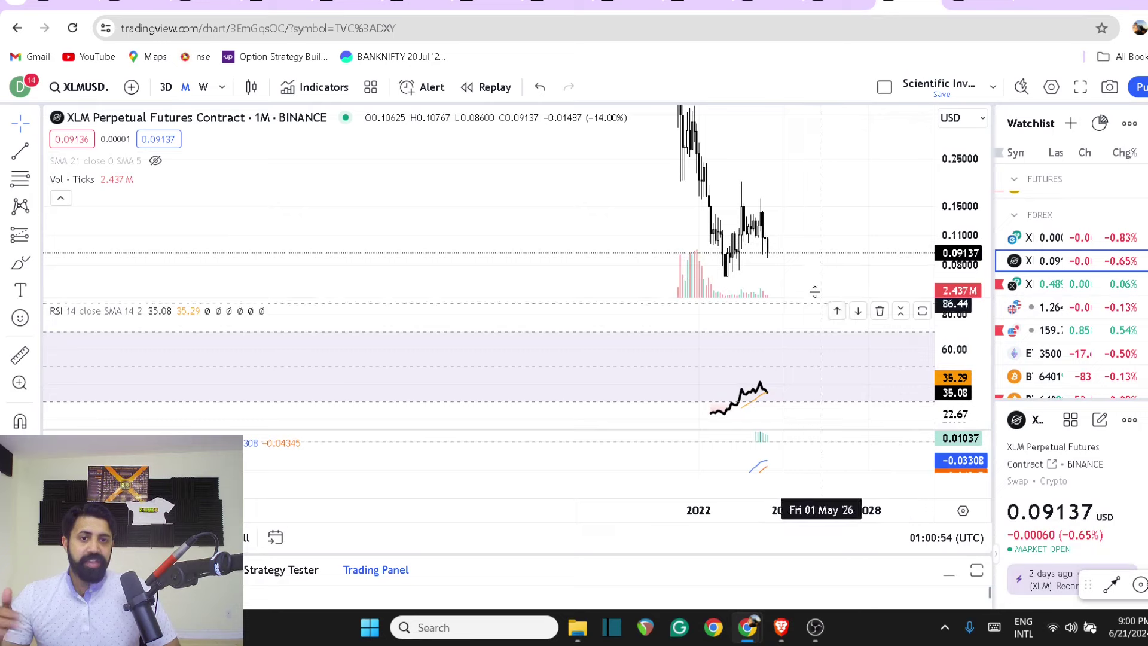
Draw a rising trend line from the late-2022 low extending into 2026
click(20, 152)
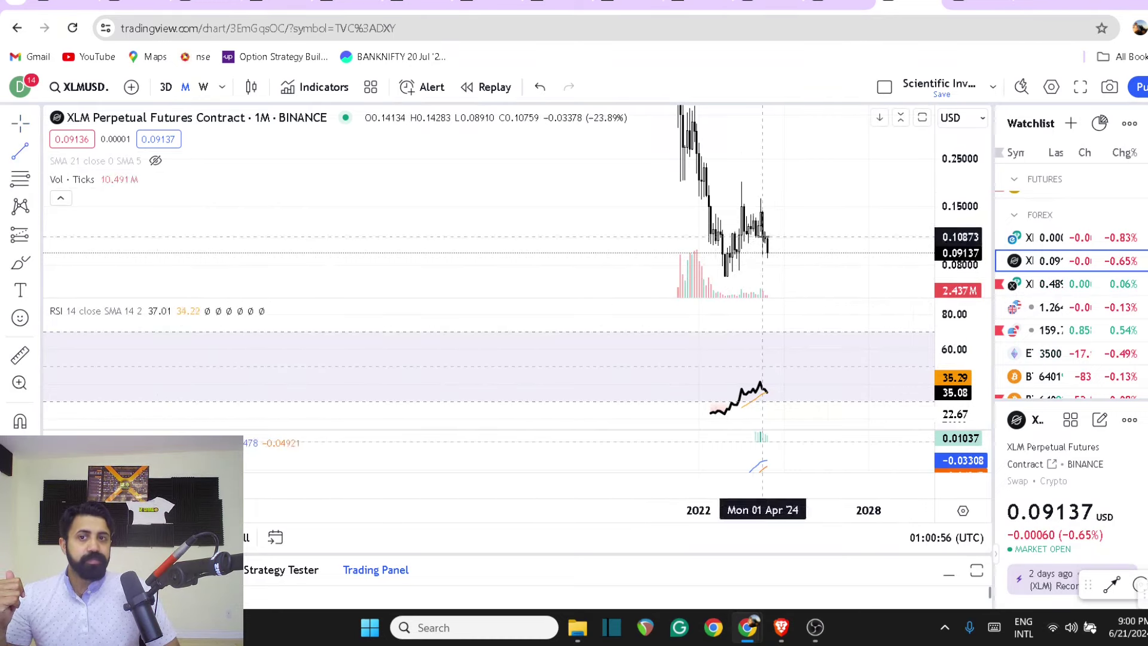
click(722, 280)
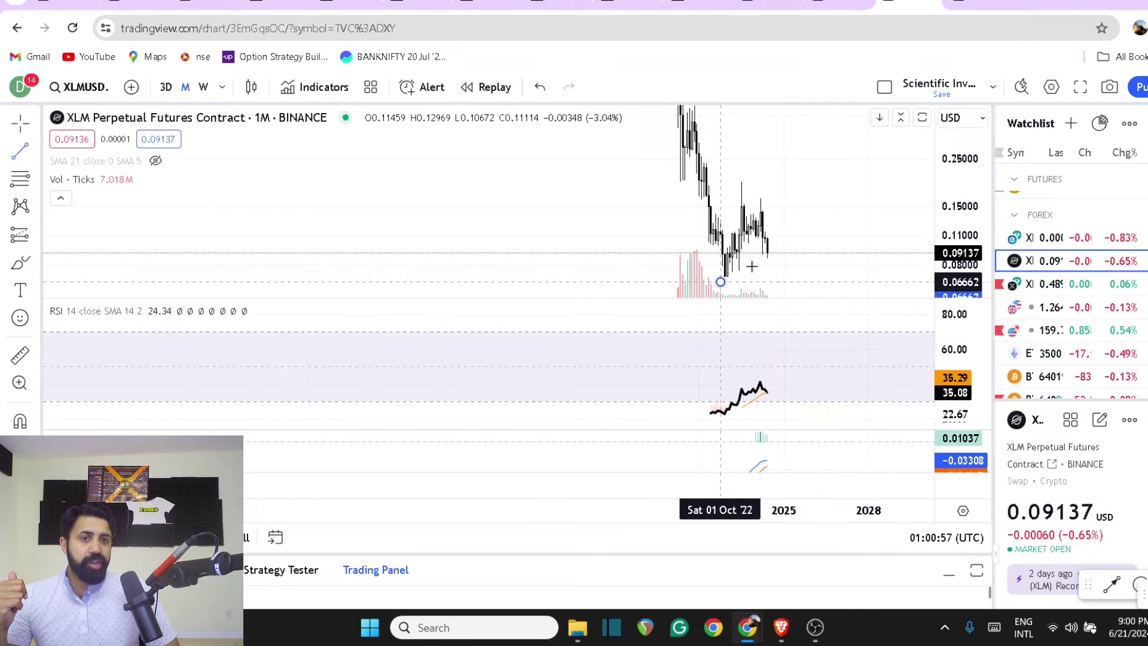
click(815, 236)
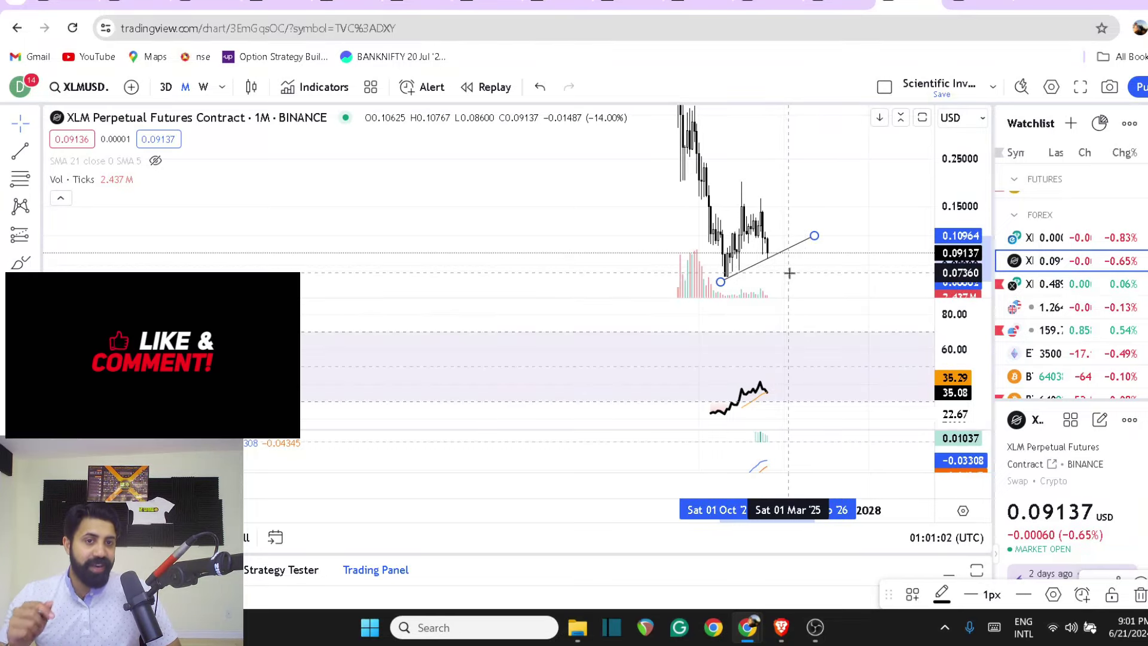
Open the XRP/TetherUS chart, then move to the X post about the 1996 'Digital Money' book
click(1037, 285)
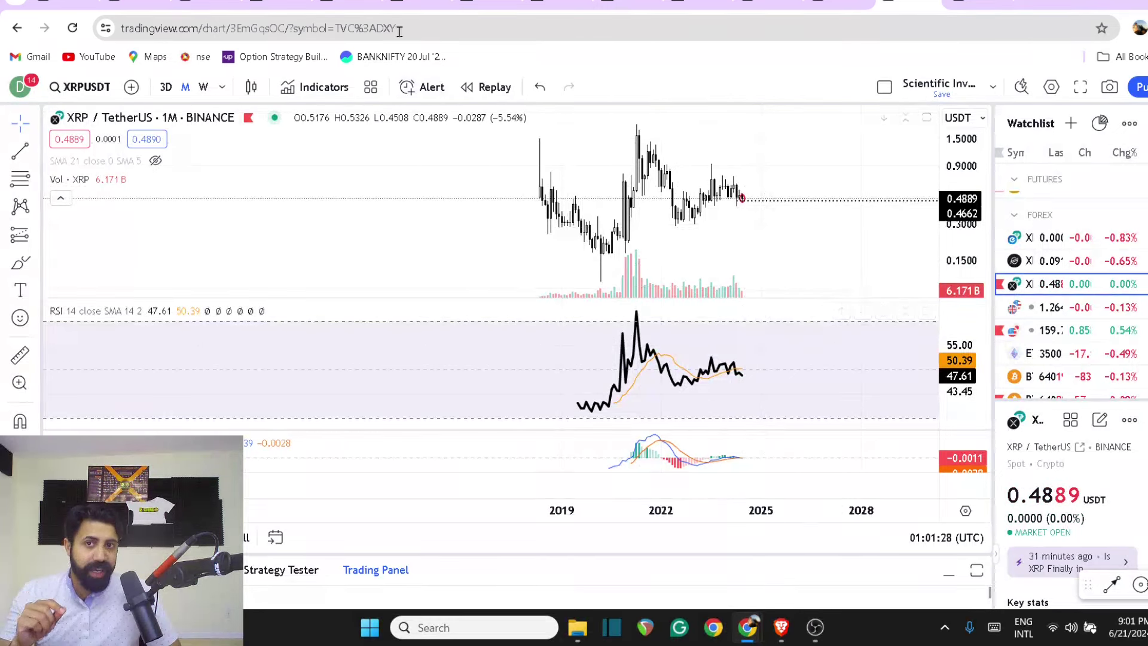
click(276, 3)
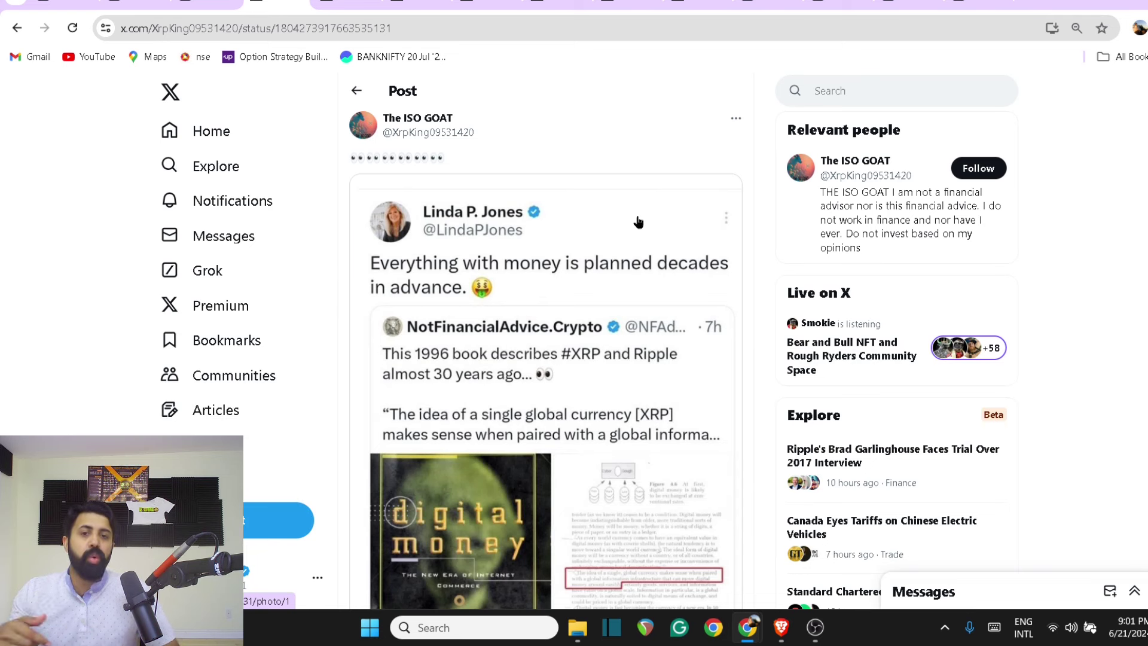
In the XRP lawsuit post, highlight the judge's decision and 'big win' lines, then open the 250M XRP post
key(ctrl+Tab)
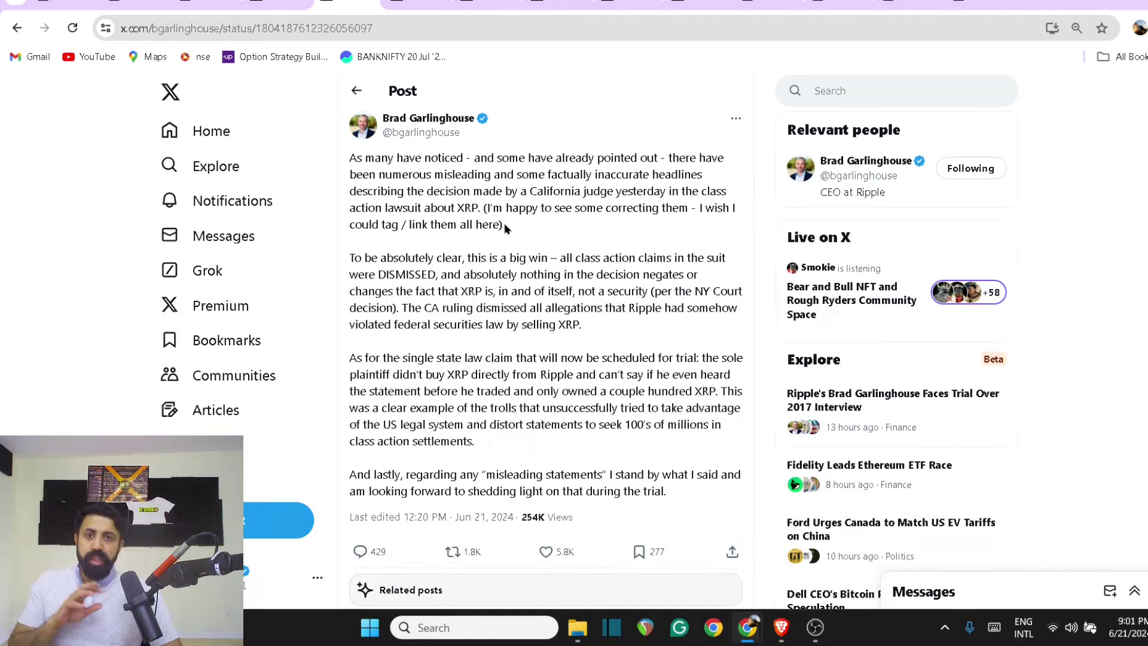
drag(439, 186, 606, 190)
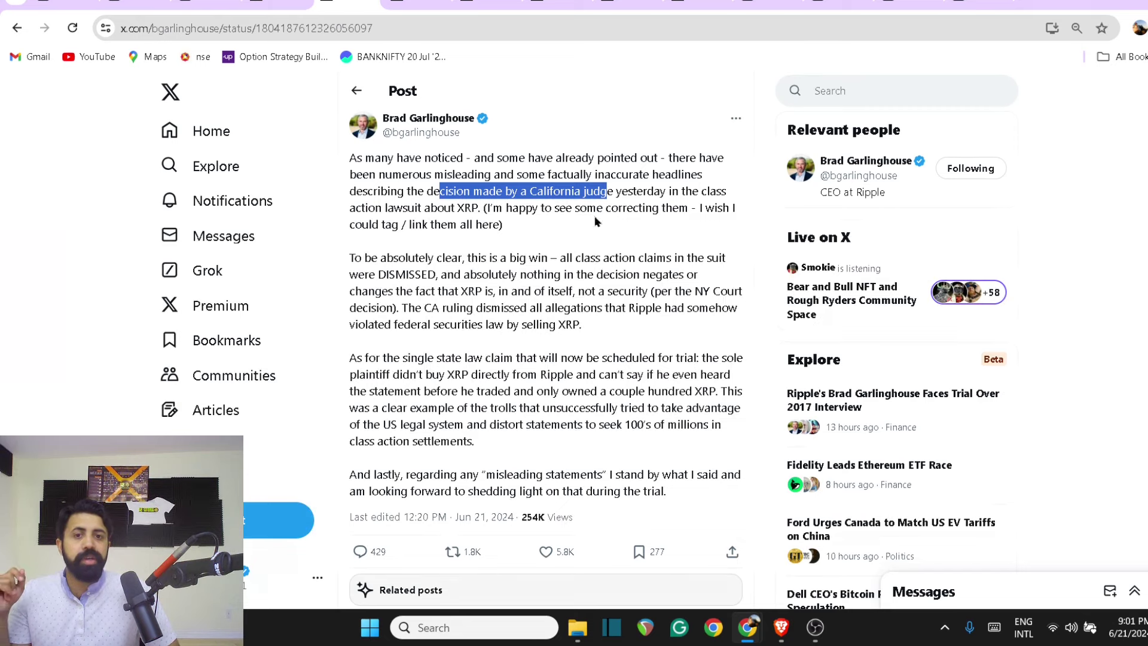
drag(481, 257, 615, 258)
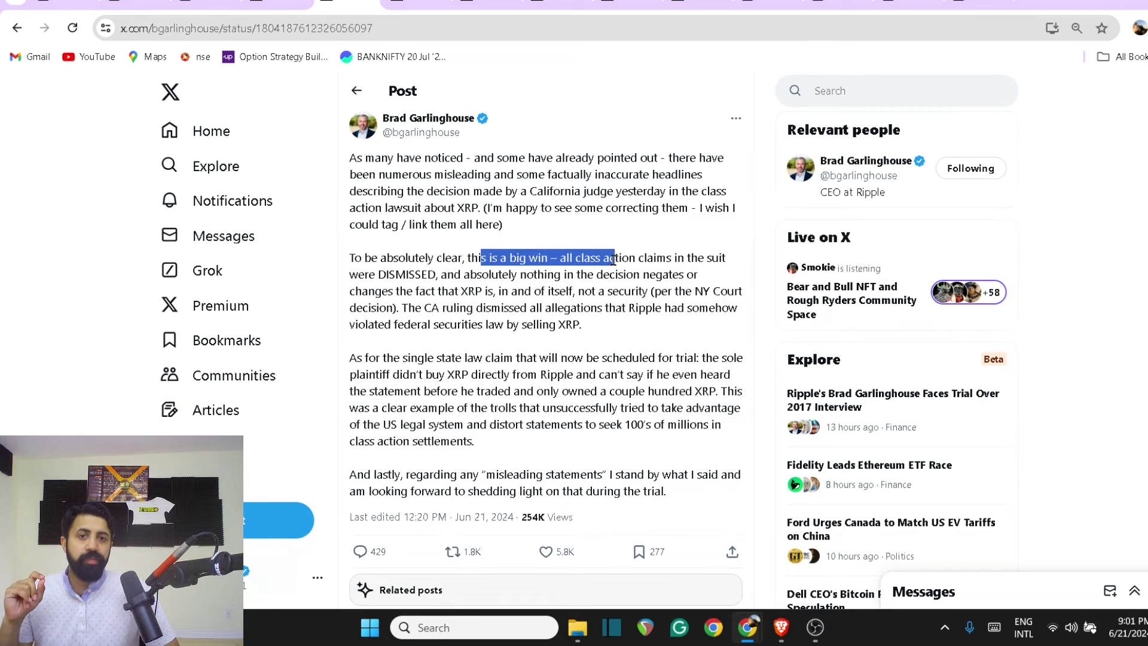
click(422, 3)
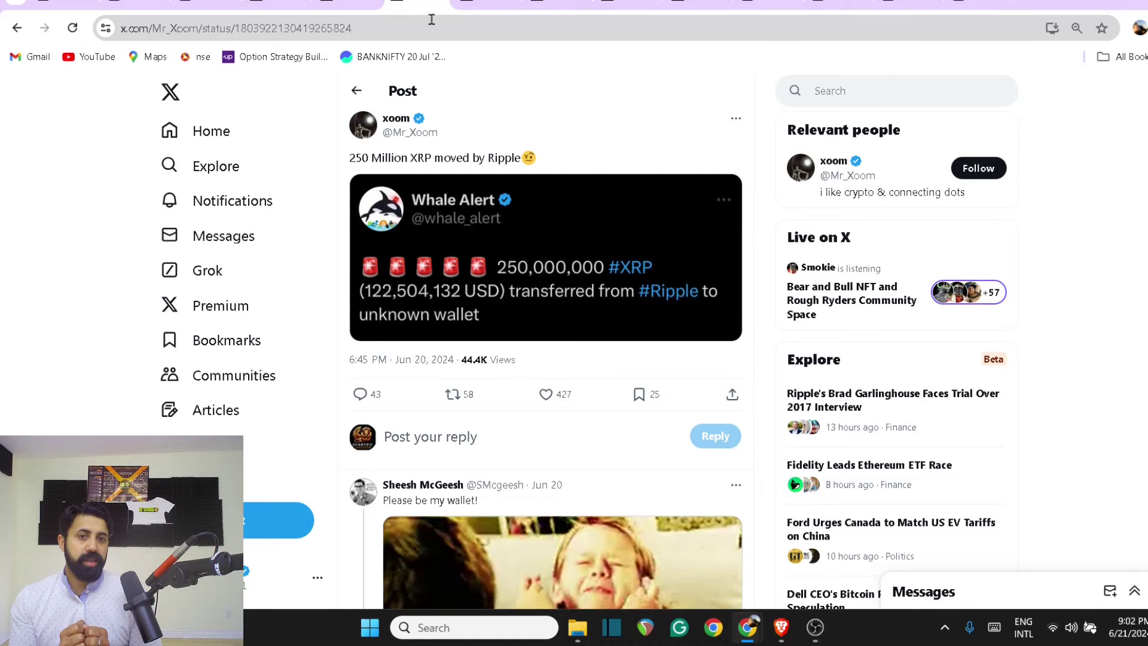
Pass the ETF post and open the MicroStrategy versus Dell market-cap post
key(ctrl+Tab)
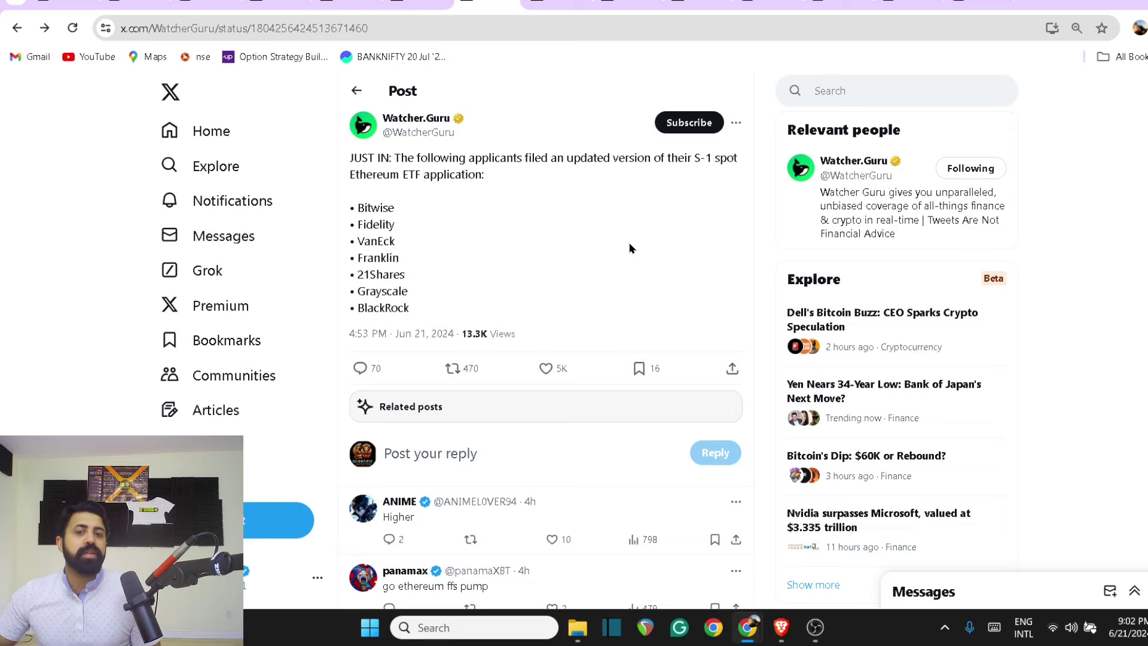
click(569, 2)
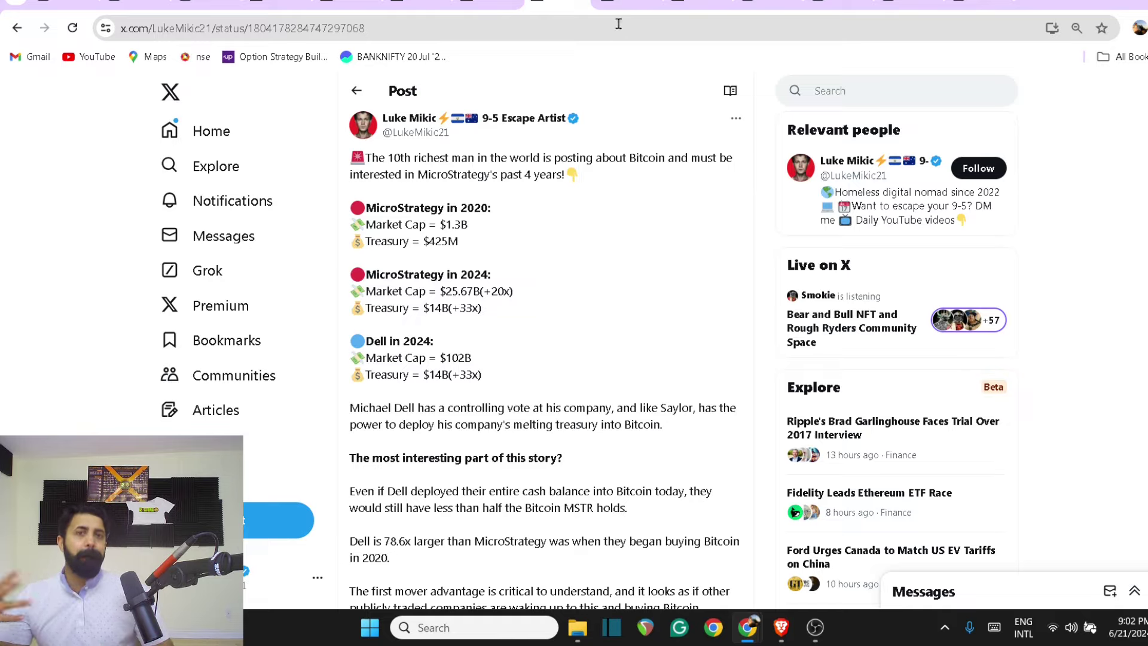
In the banks' living wills post, highlight the eight largest U.S. banks phrase, then go to the $CMG post
click(623, 5)
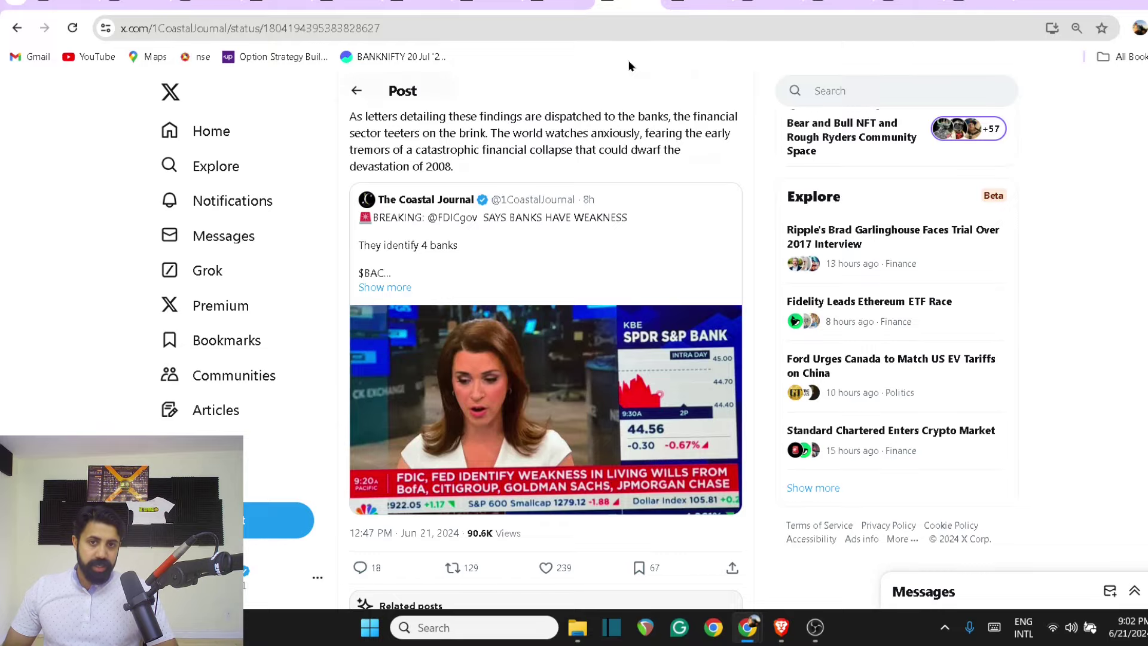
scroll(640, 299, up, 6)
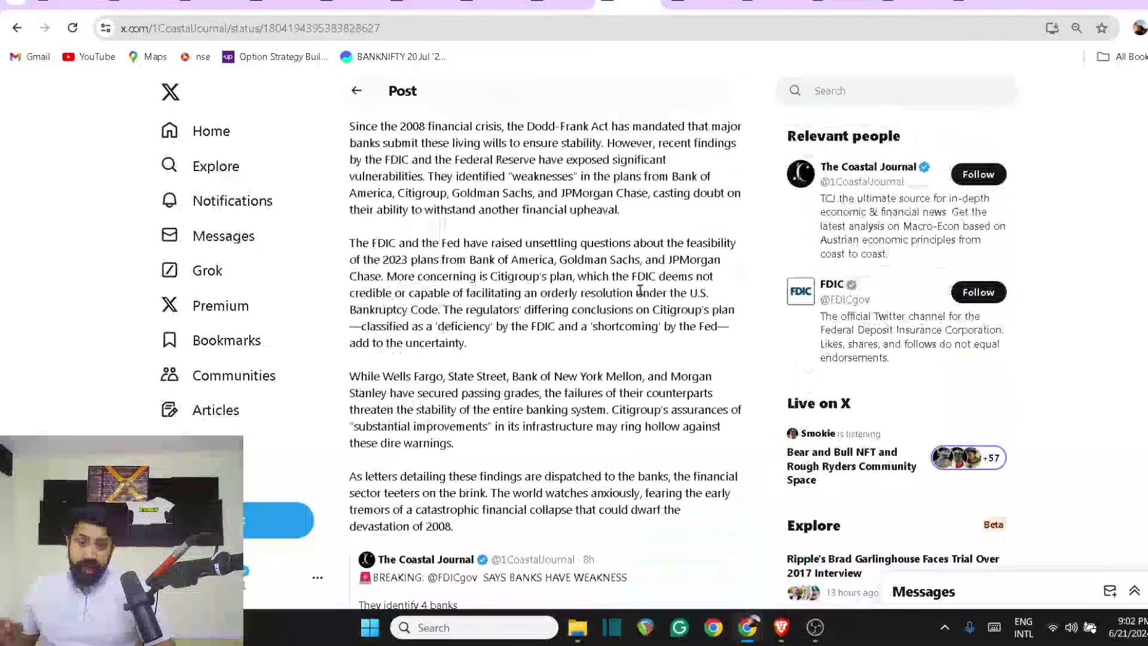
scroll(641, 290, up, 4)
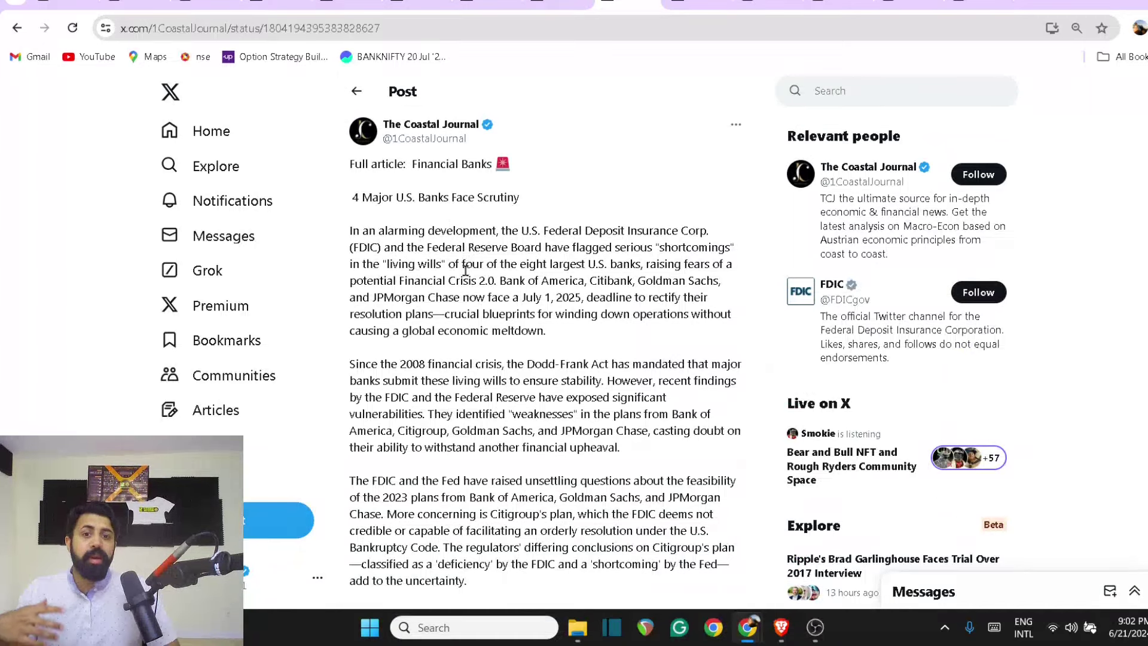
drag(504, 264, 689, 262)
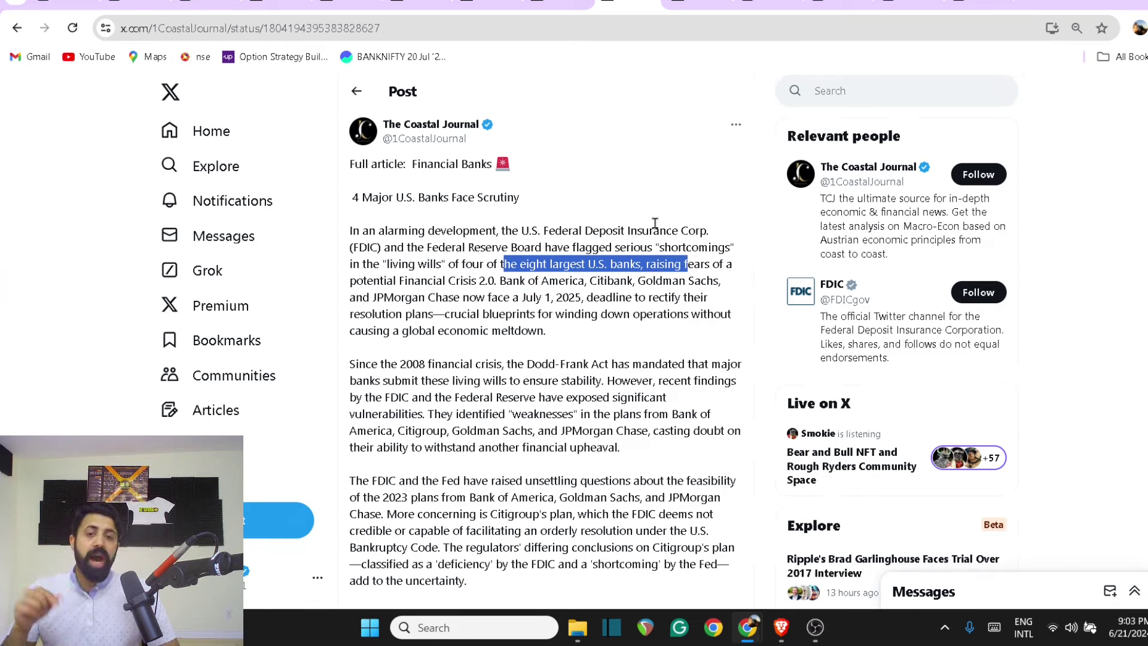
key(ctrl+Tab)
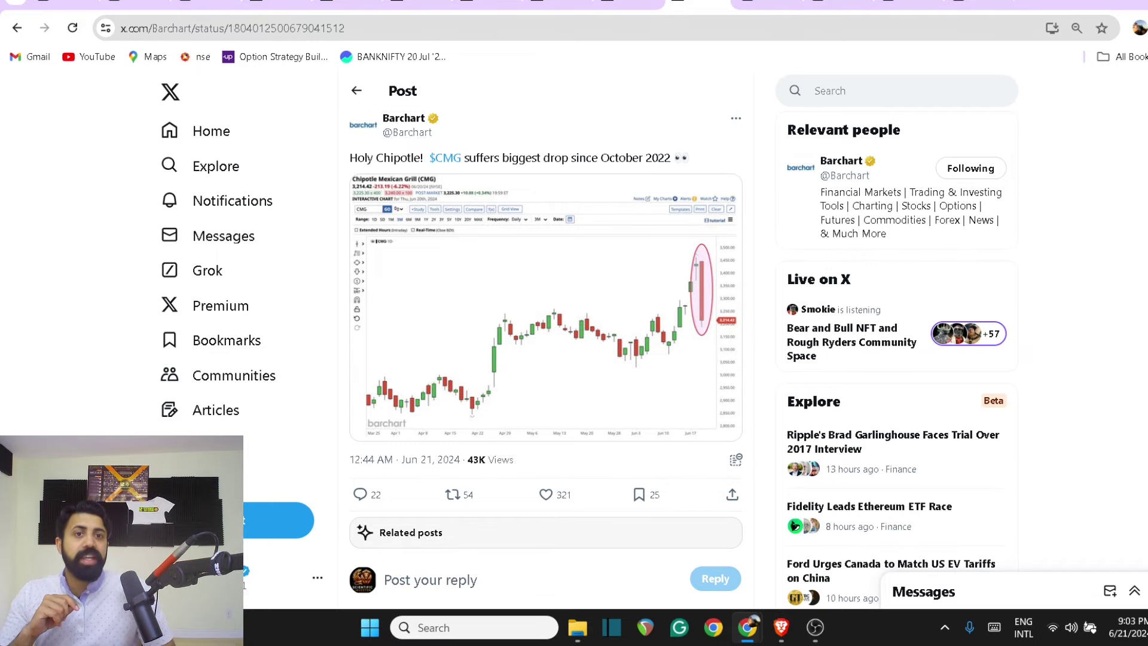
Zoom out the ETHUSD daily chart, then bring up the Patreon AVAX chart post
click(769, 3)
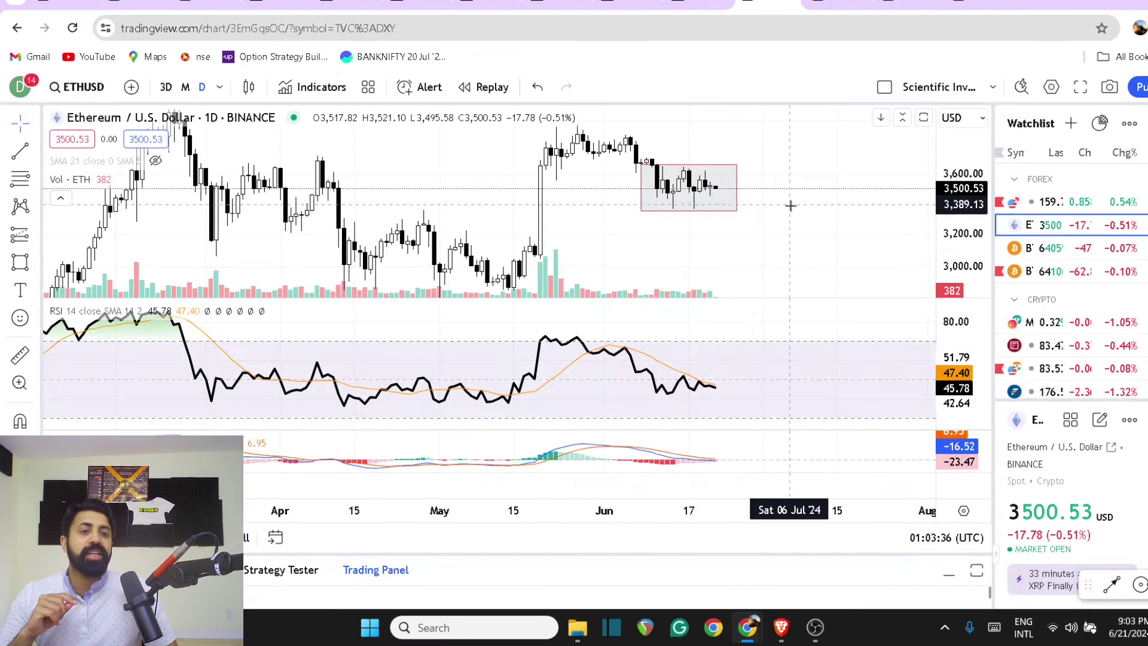
scroll(791, 206, down, 2)
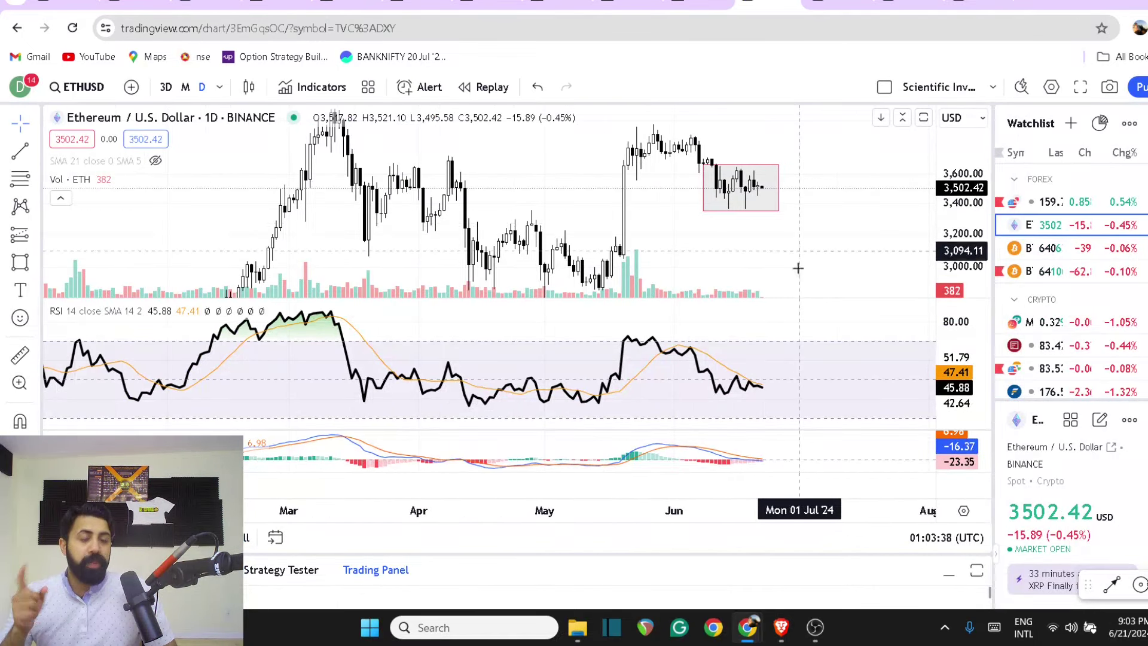
mouse_move(782, 628)
click(787, 571)
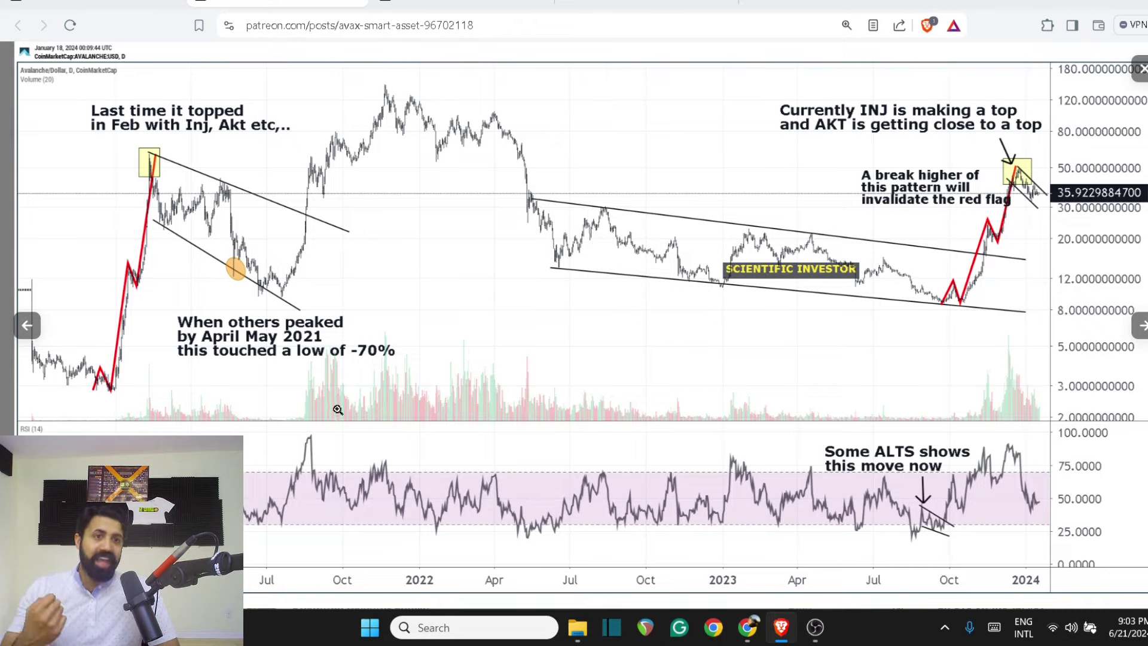
Return from Patreon to the ETHUSD chart in TradingView
mouse_move(747, 627)
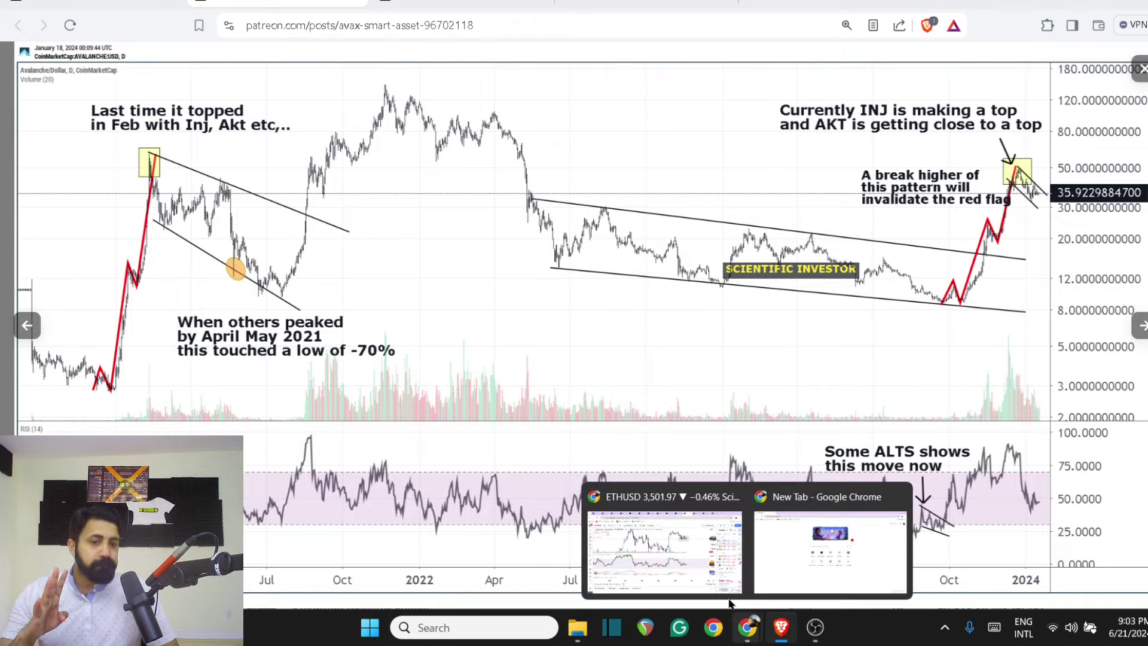
click(663, 526)
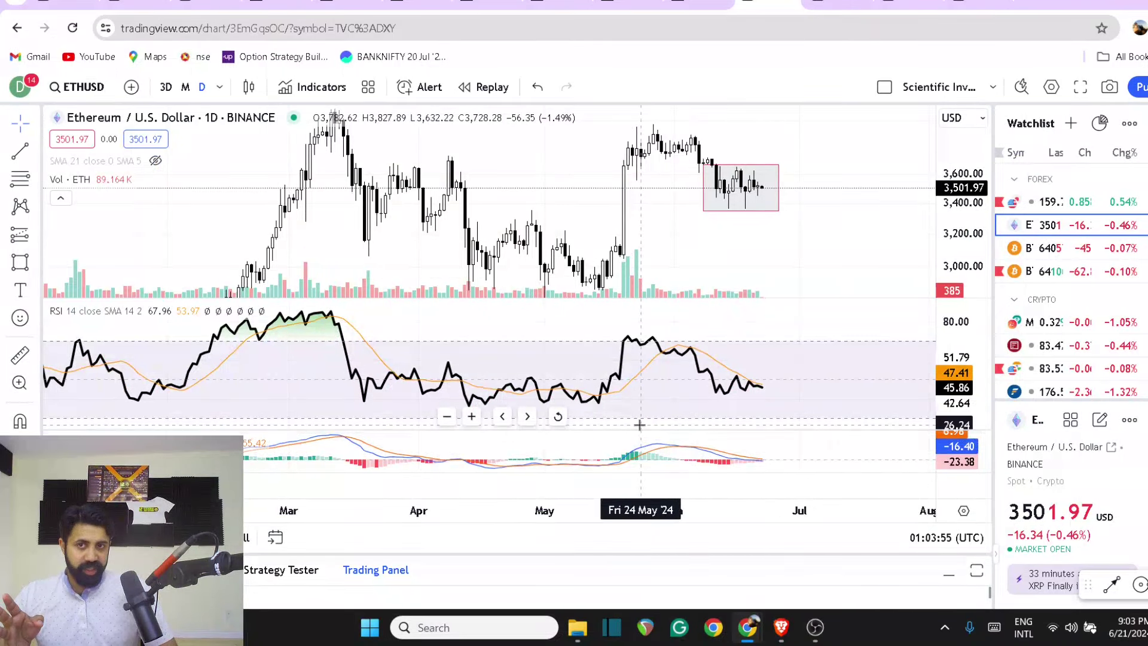
mouse_move(203, 3)
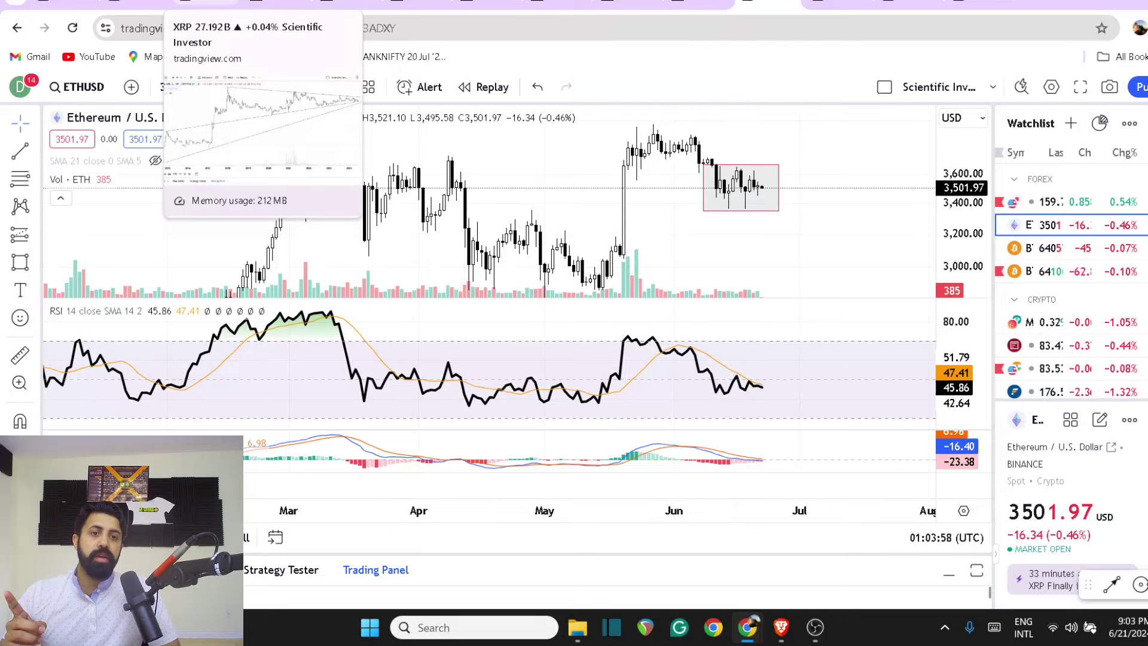
View the XRP market-cap triangle on monthly, then weekly candles, enlarged, before returning to the AVAX post
click(204, 3)
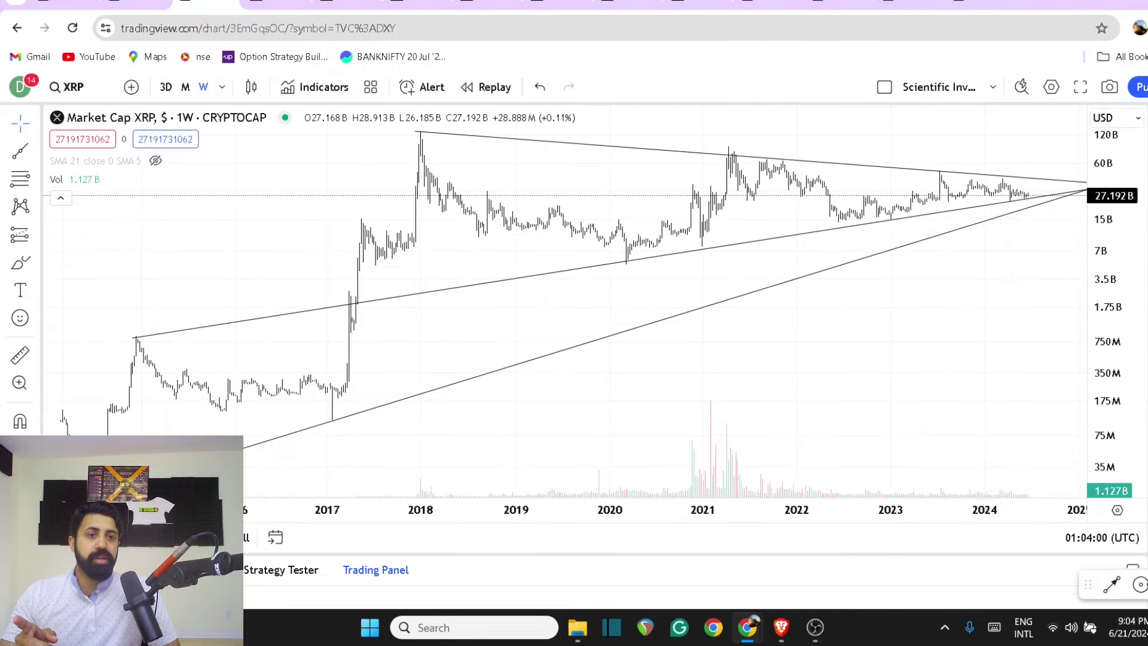
click(186, 87)
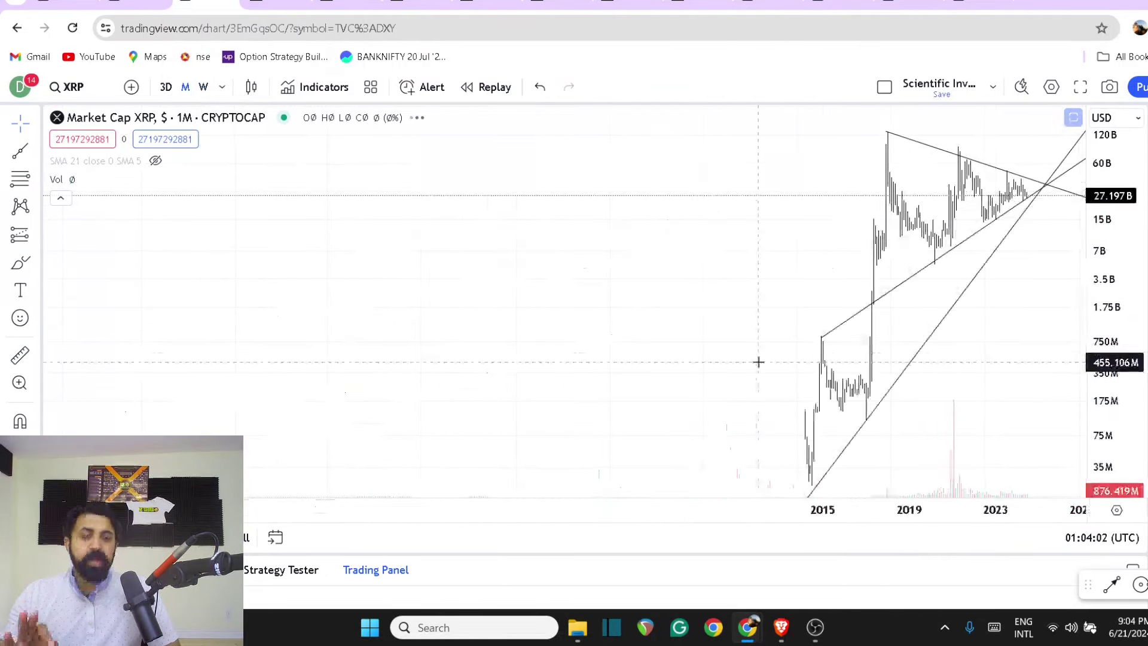
scroll(758, 362, up, 5)
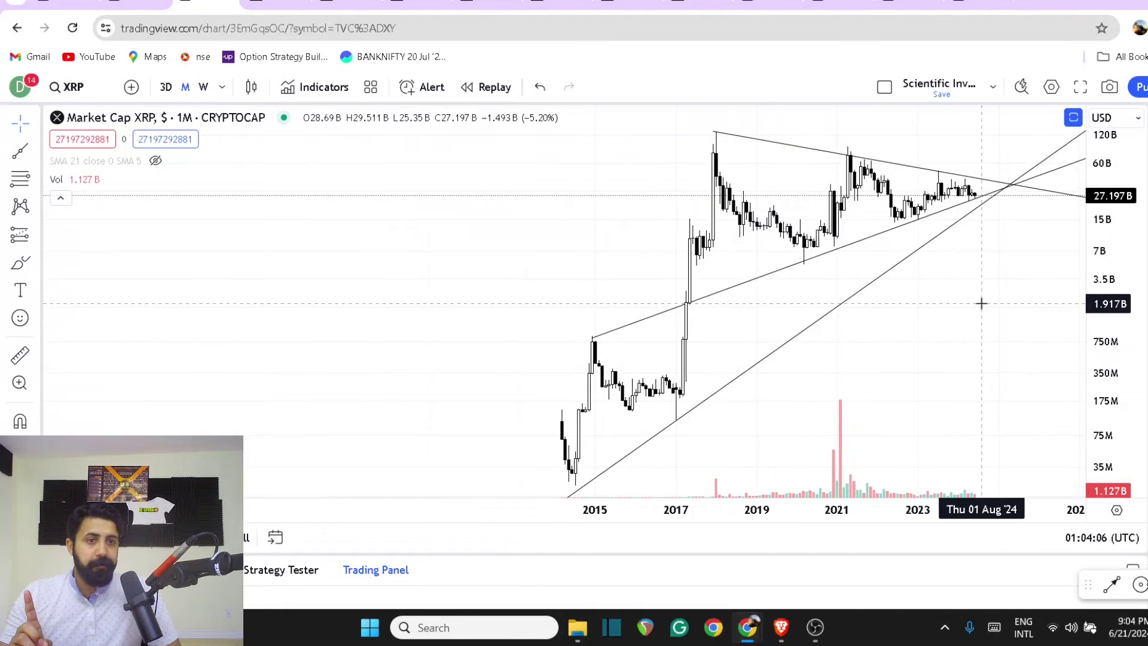
click(203, 87)
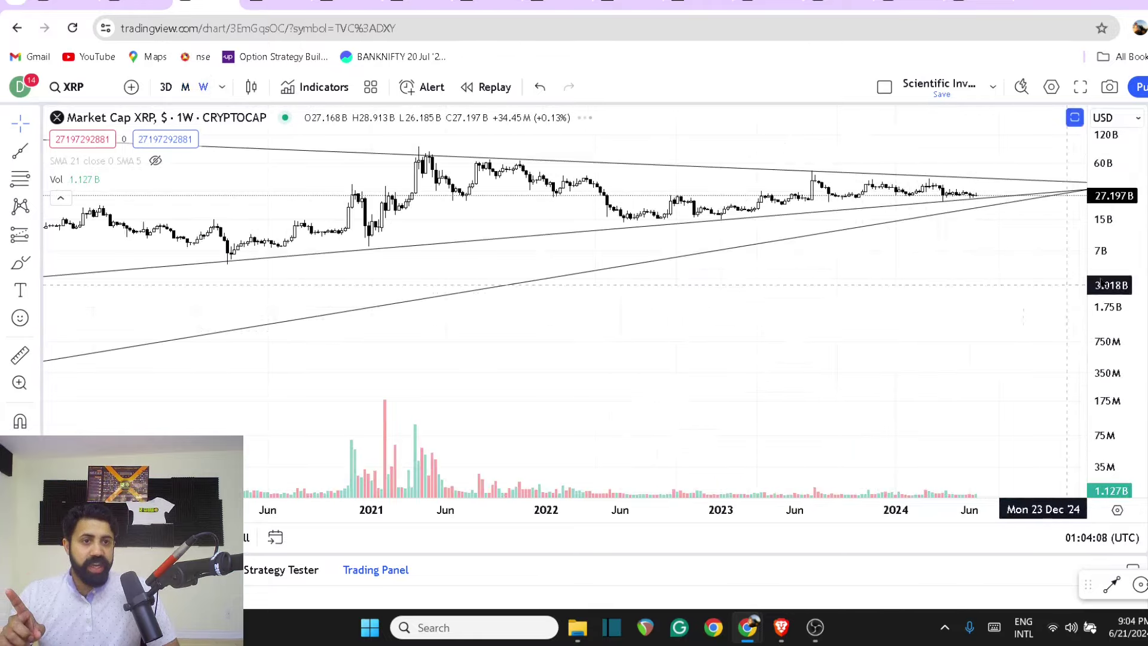
drag(1129, 303, 1128, 370)
drag(969, 213, 894, 368)
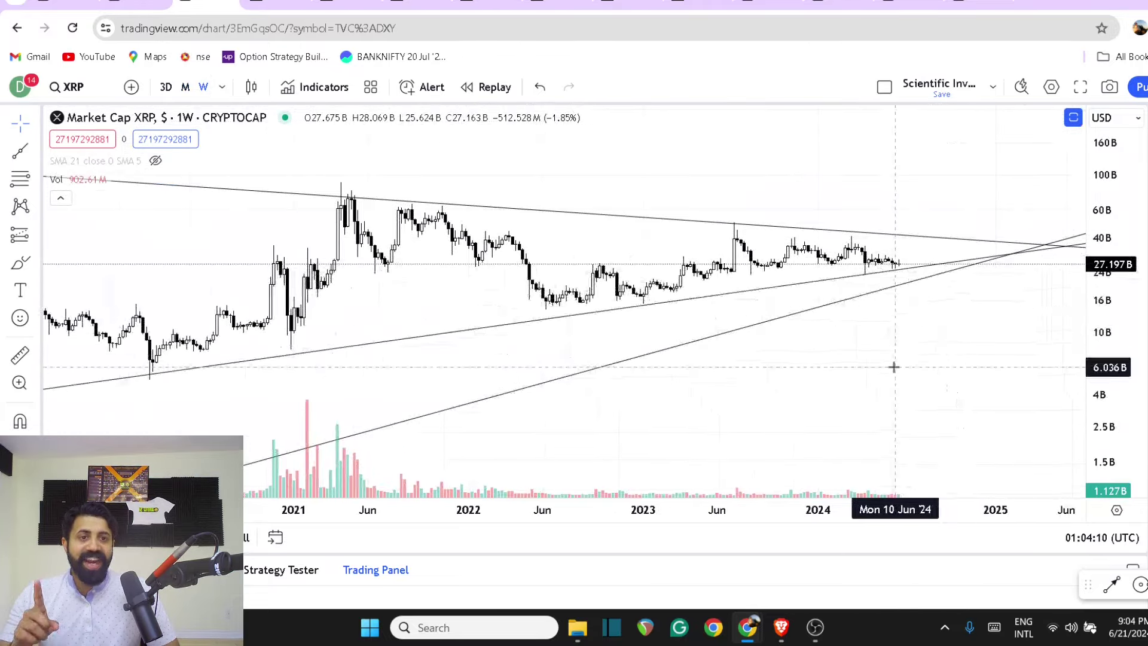
drag(1090, 335, 1090, 156)
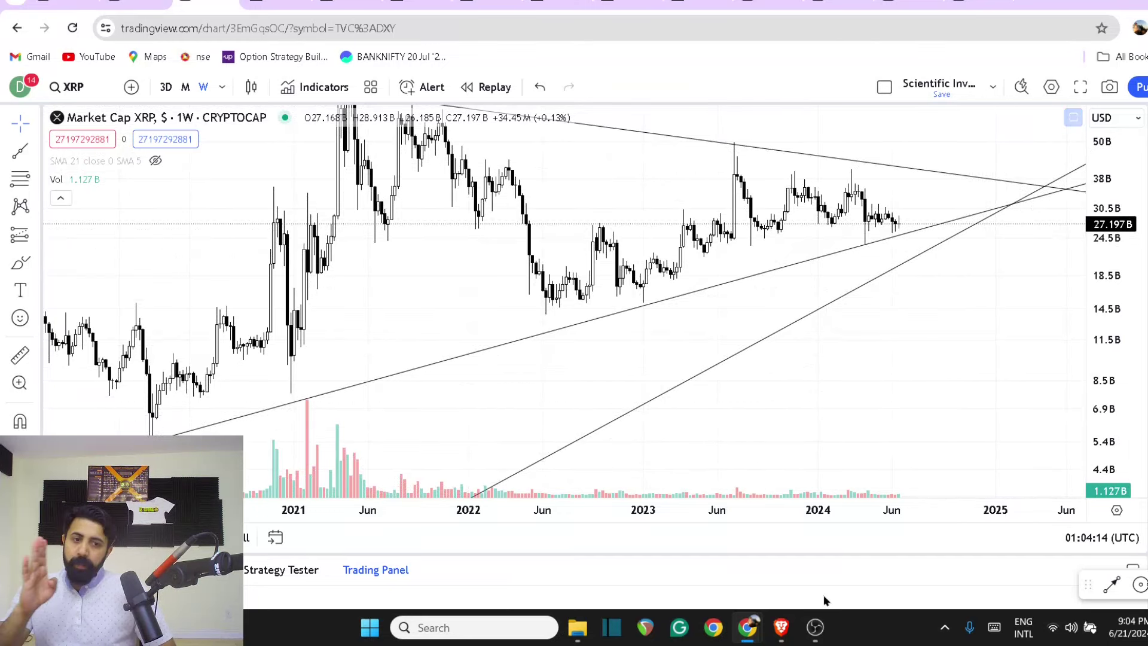
click(765, 550)
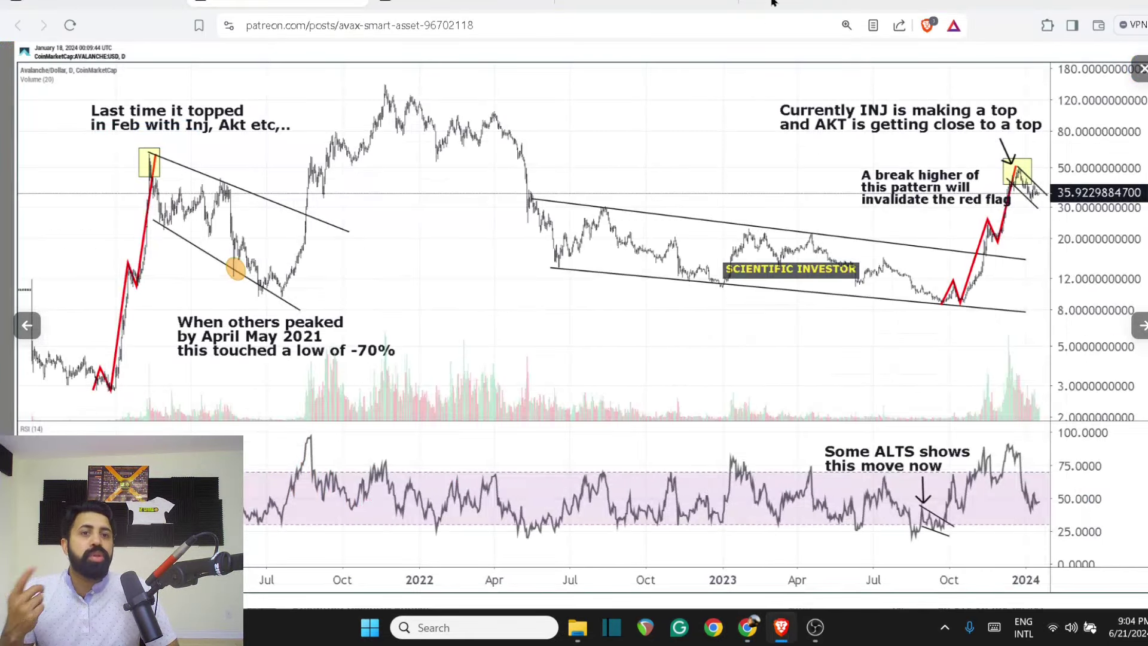
In a new tab, open CoinPaprika's coin return rates (7d, 30d, 1q, 1y) page
key(ctrl+t)
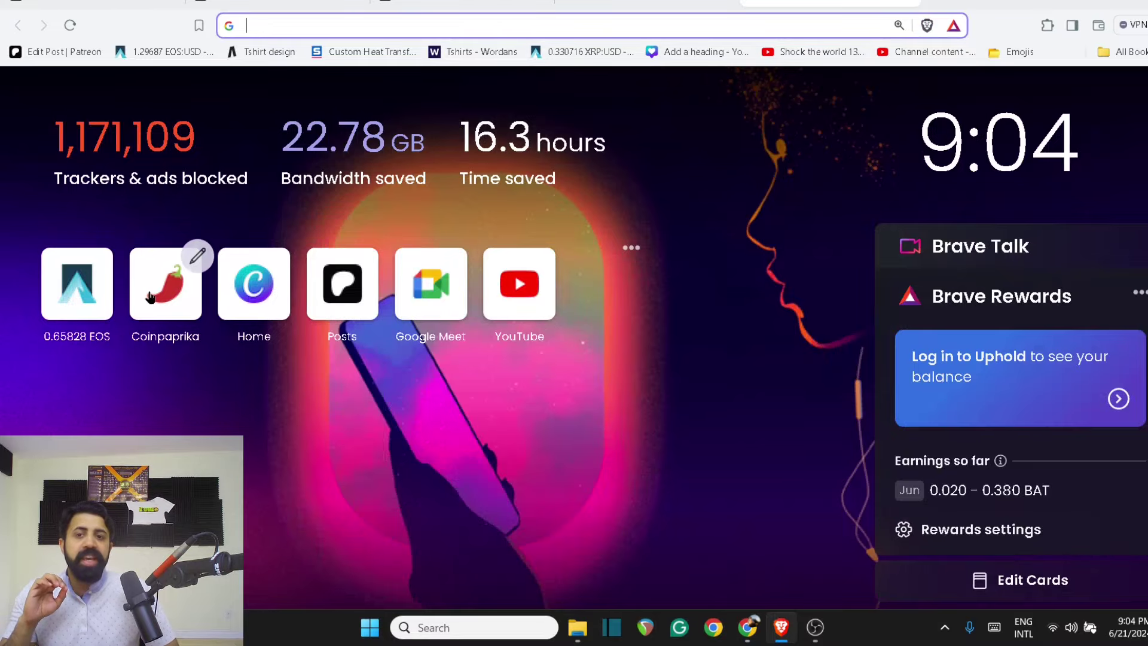
click(166, 284)
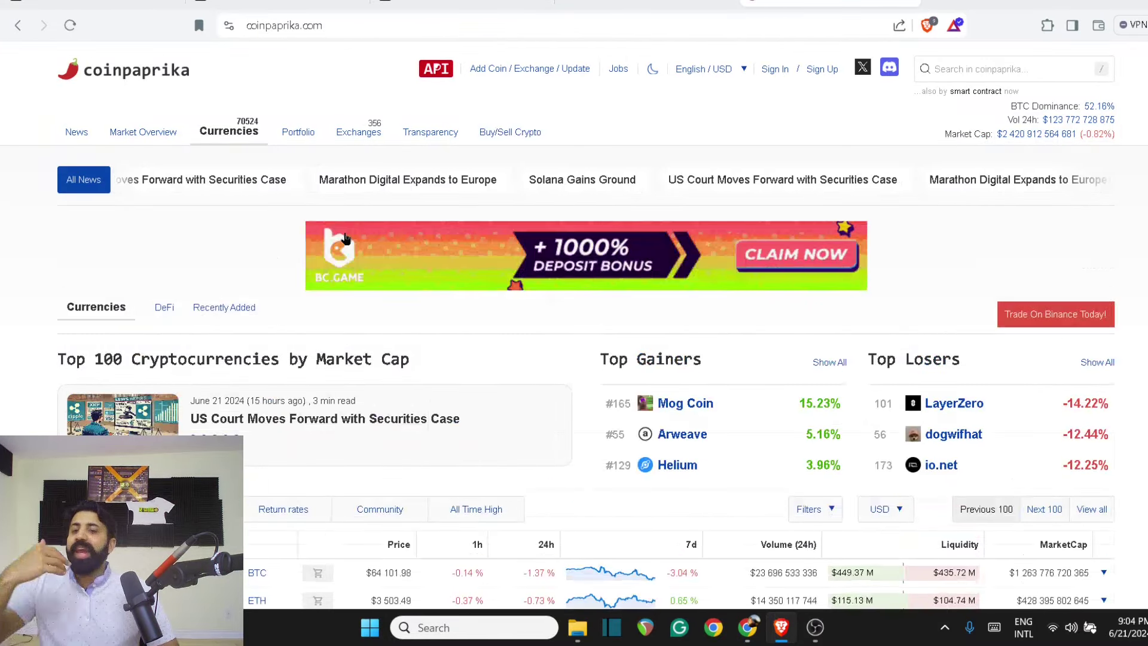
scroll(345, 237, down, 1)
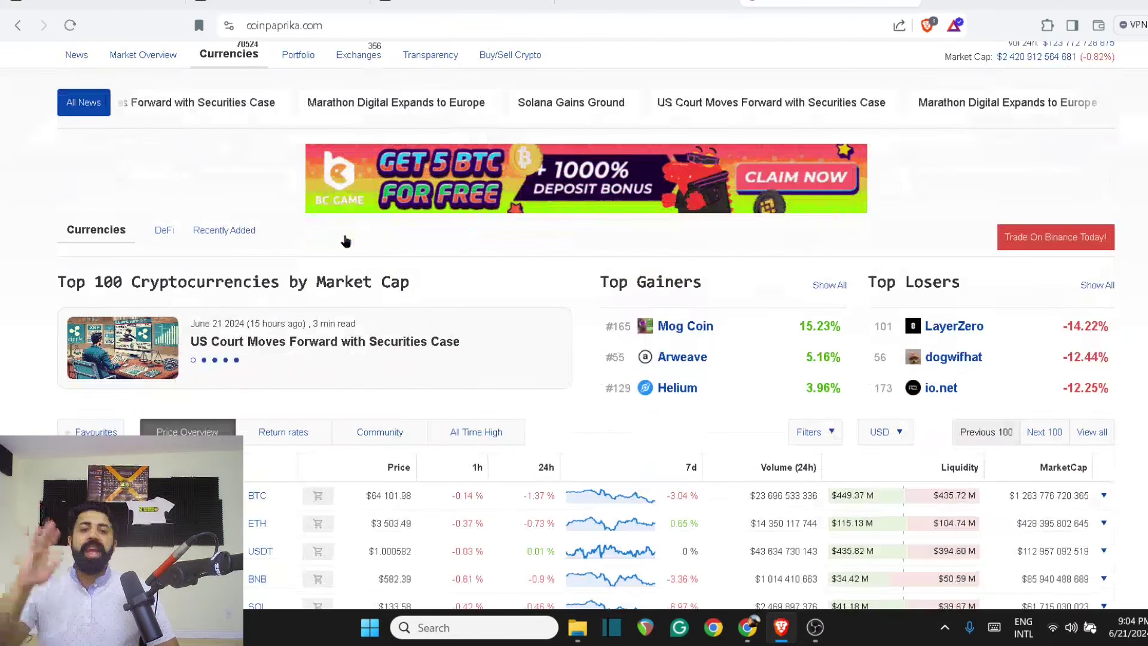
click(286, 443)
scroll(646, 321, down, 2)
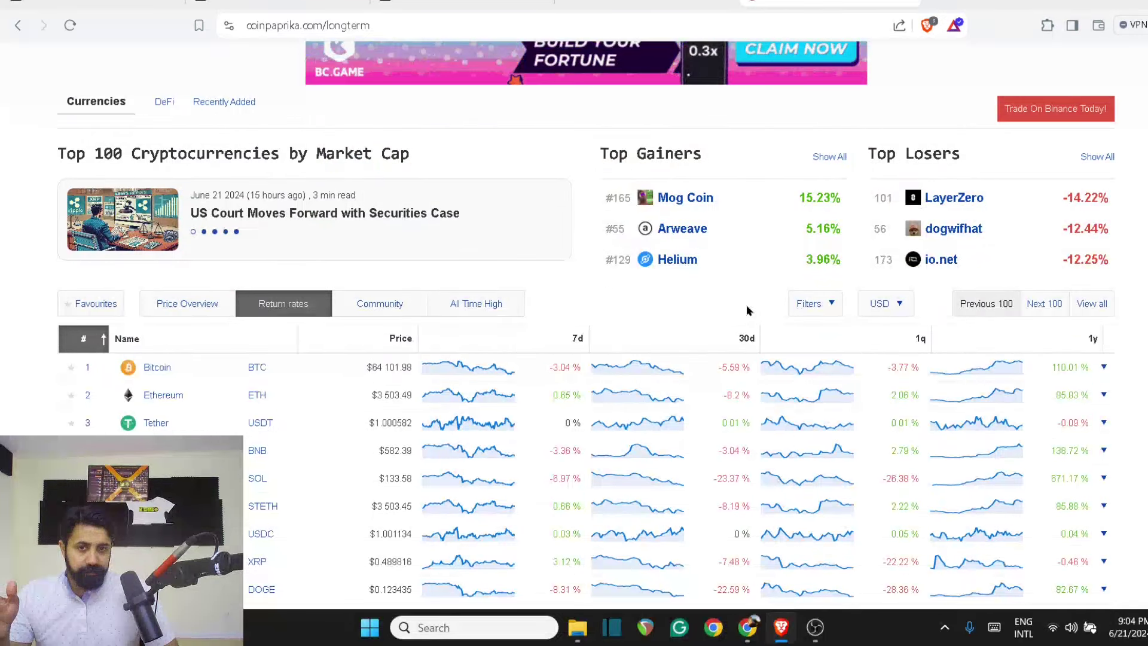
scroll(748, 311, down, 1)
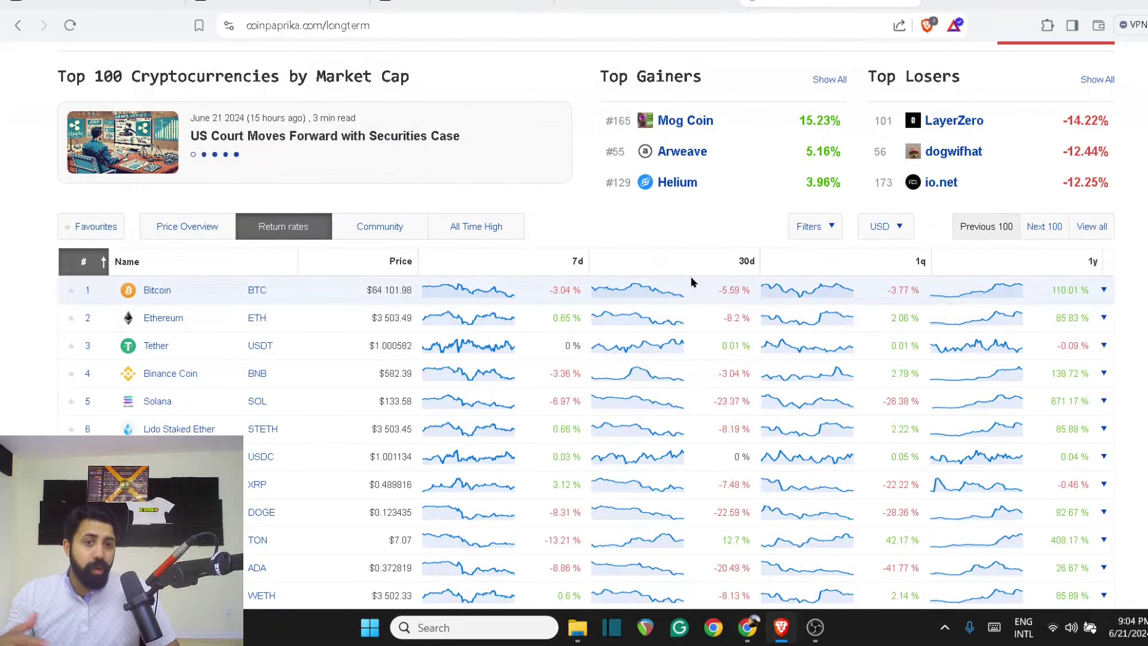
Sort by 30-day return, then by 1-year return with the highest gainers first
click(729, 271)
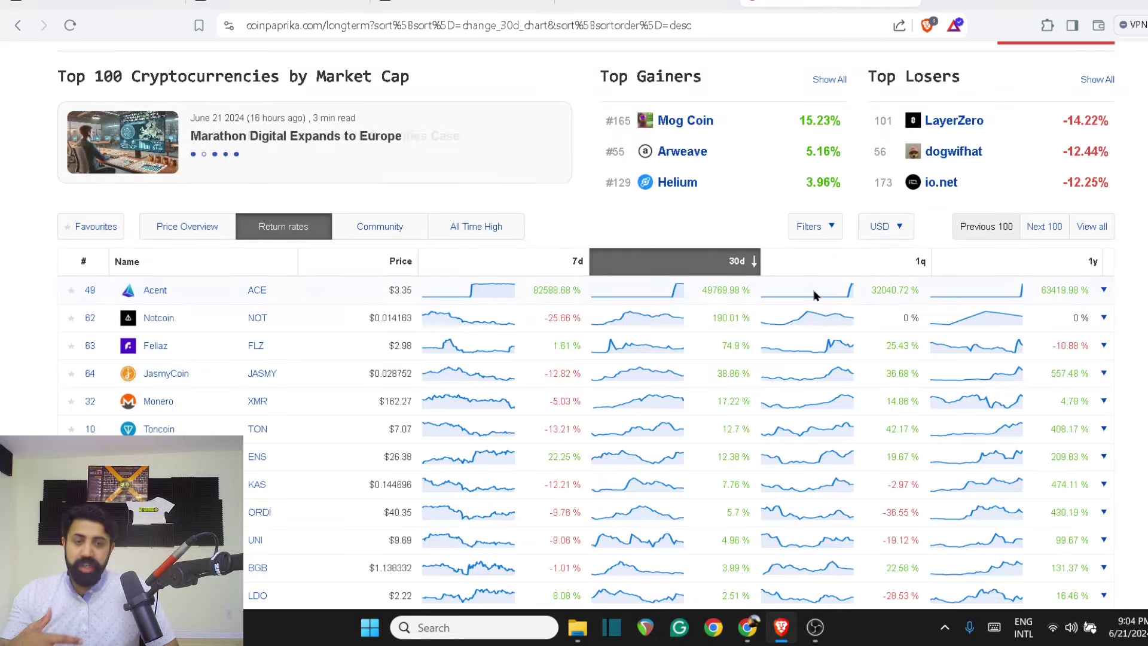
scroll(815, 295, down, 1)
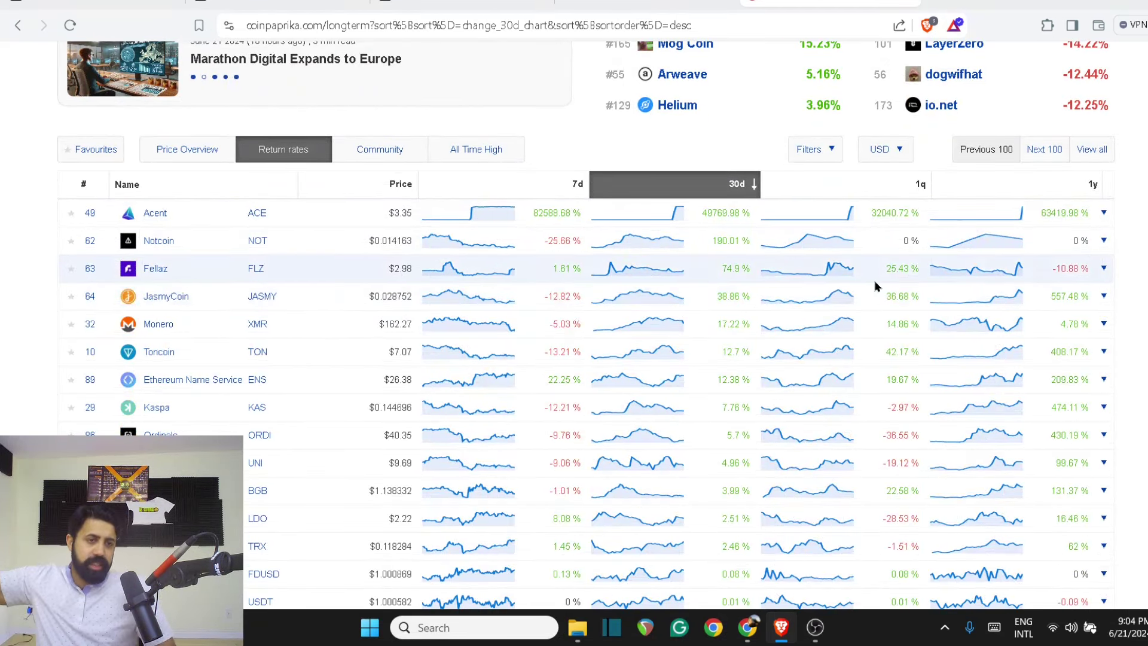
click(1027, 193)
click(1027, 193)
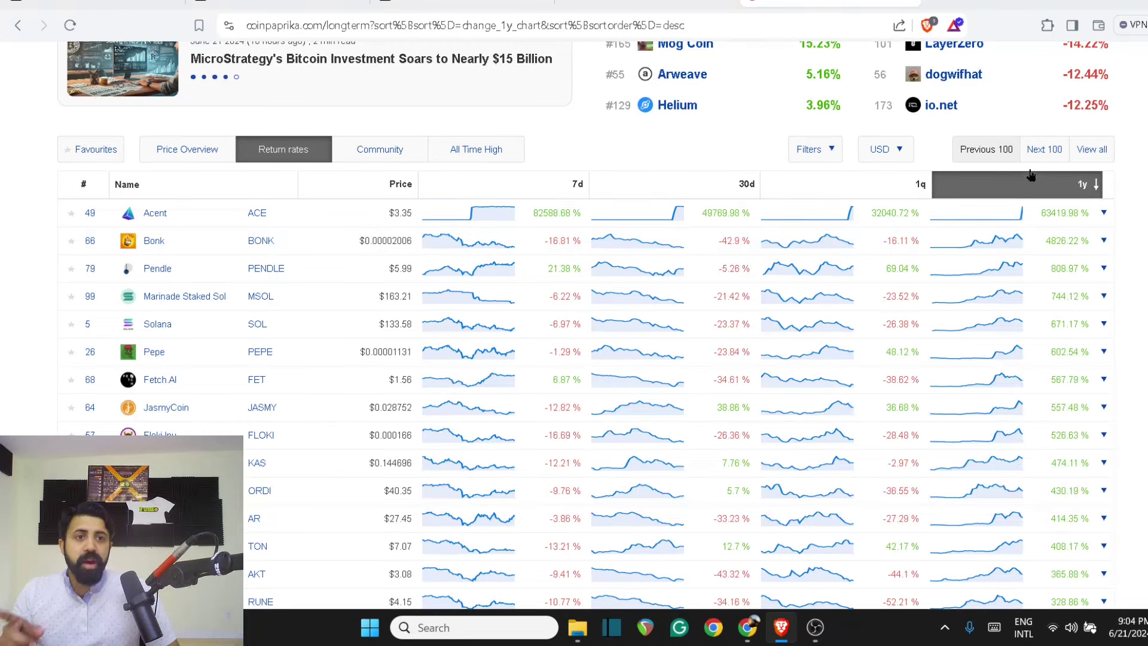
Page to the second and third hundred coins of the 1-year ranking, then back to the second hundred
click(1037, 153)
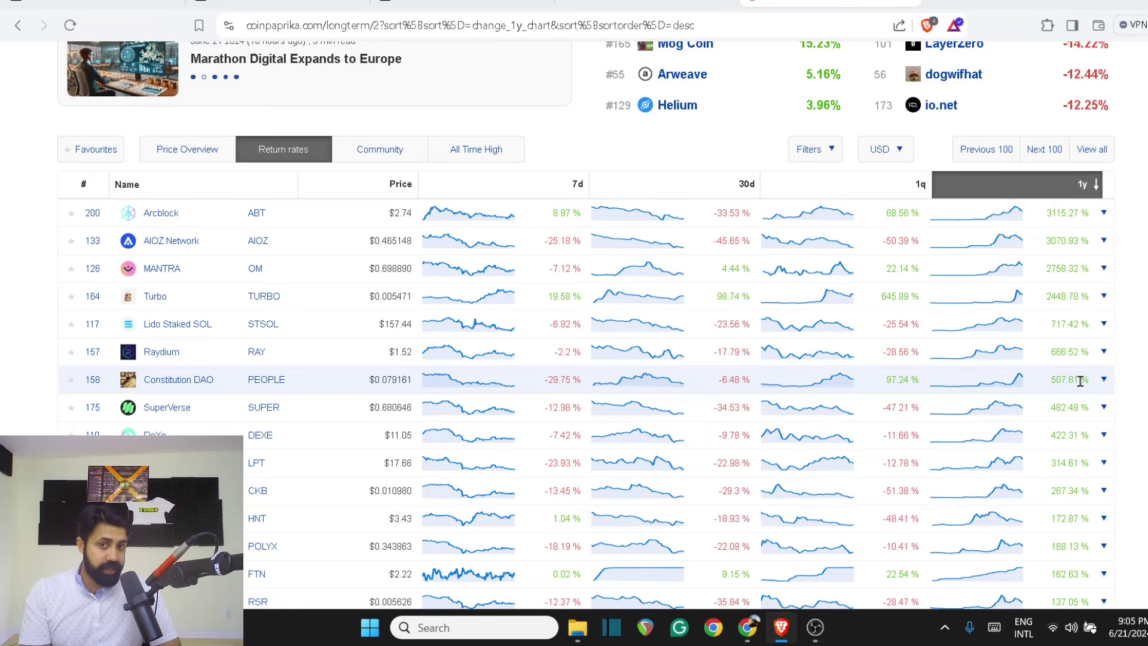
click(1045, 150)
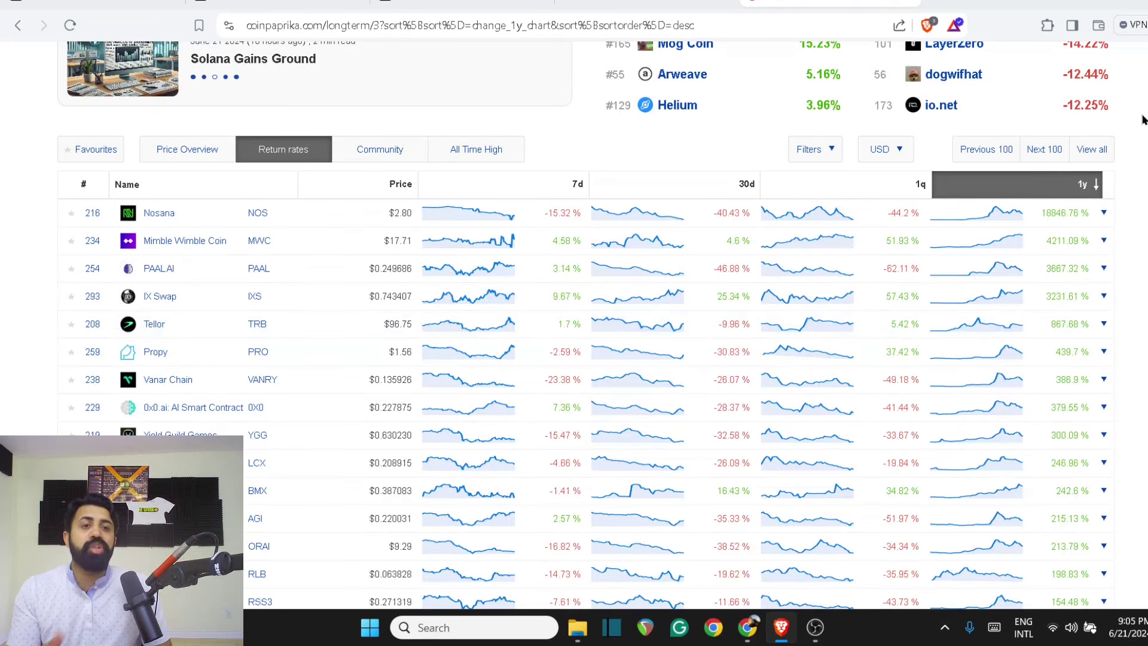
click(979, 152)
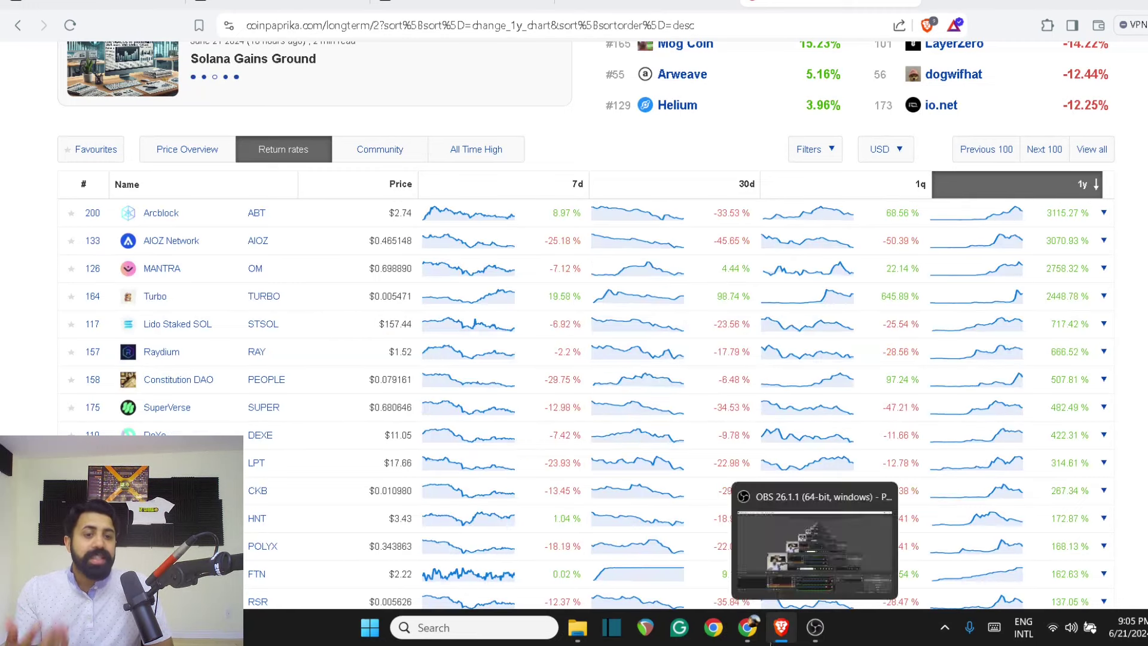
In the XRP chart tab, load the PEOPLE/TetherUS Binance chart on weekly candles, centred on the recent rally
mouse_move(747, 627)
click(664, 550)
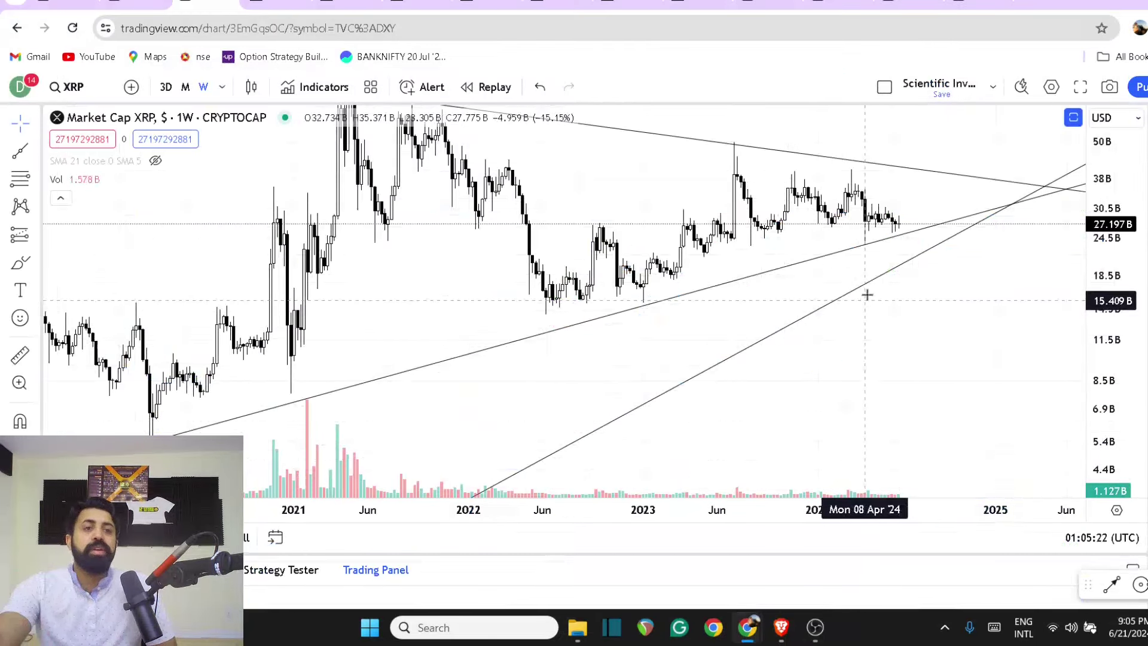
click(909, 4)
click(85, 89)
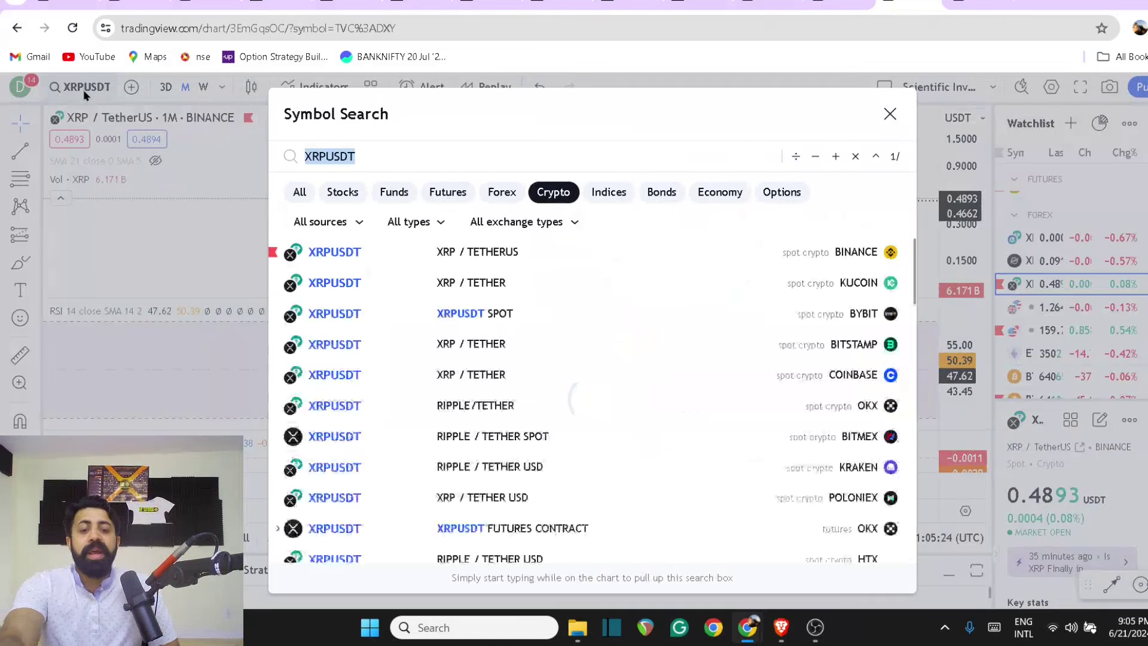
text(PEO)
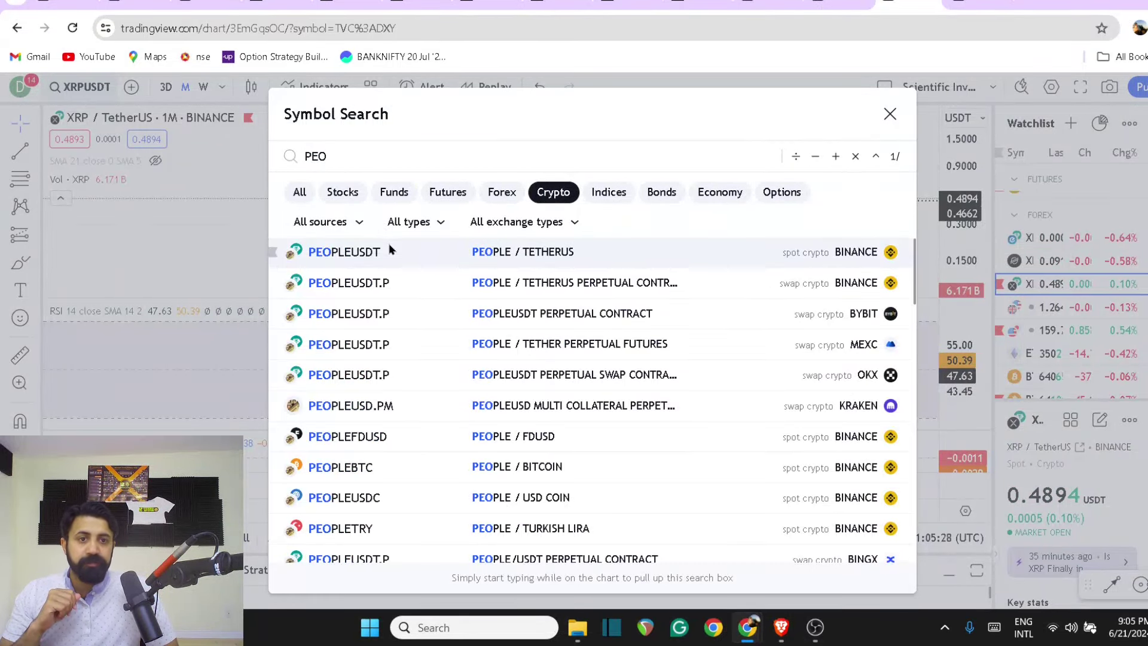
click(390, 252)
click(203, 86)
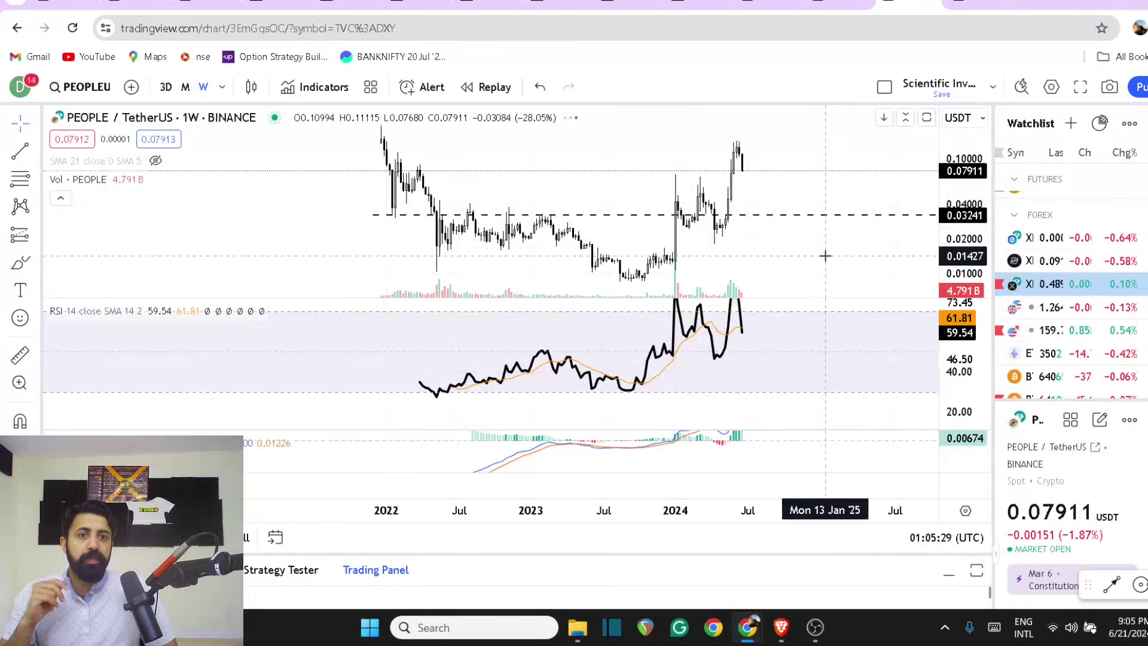
scroll(826, 256, up, 2)
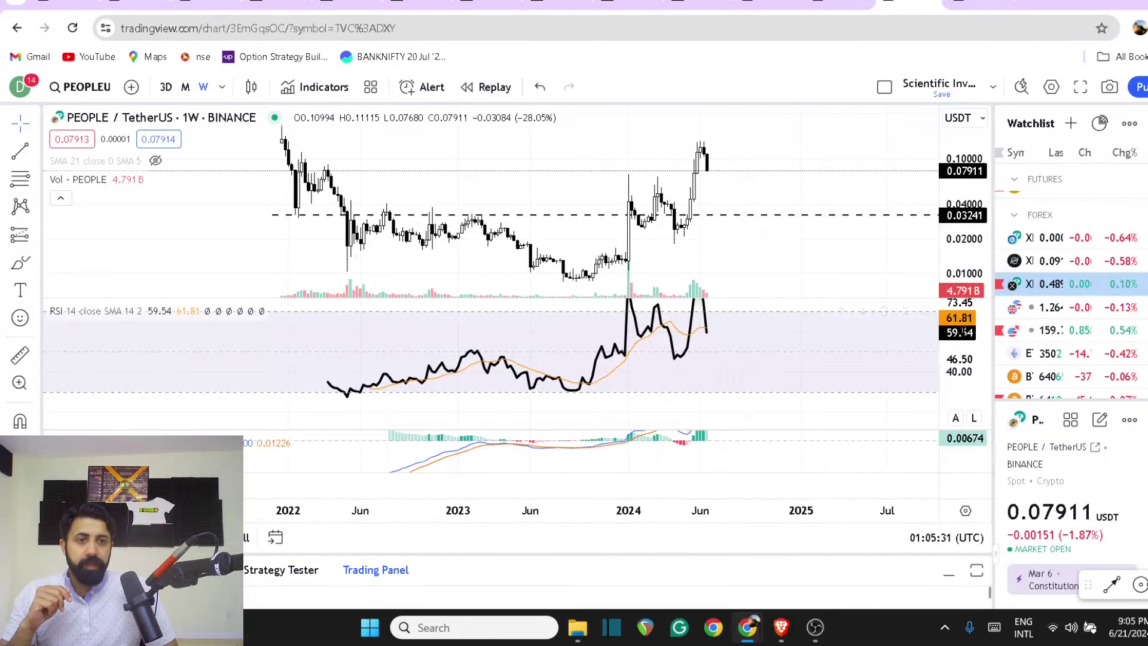
drag(827, 361, 813, 397)
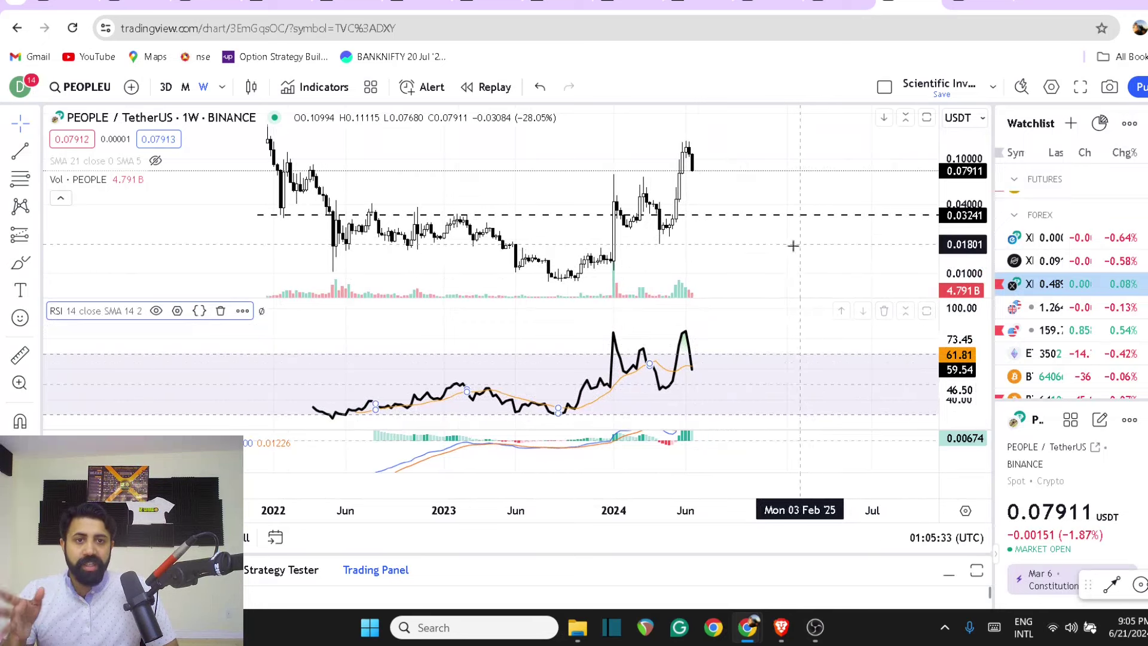
drag(770, 251, 810, 259)
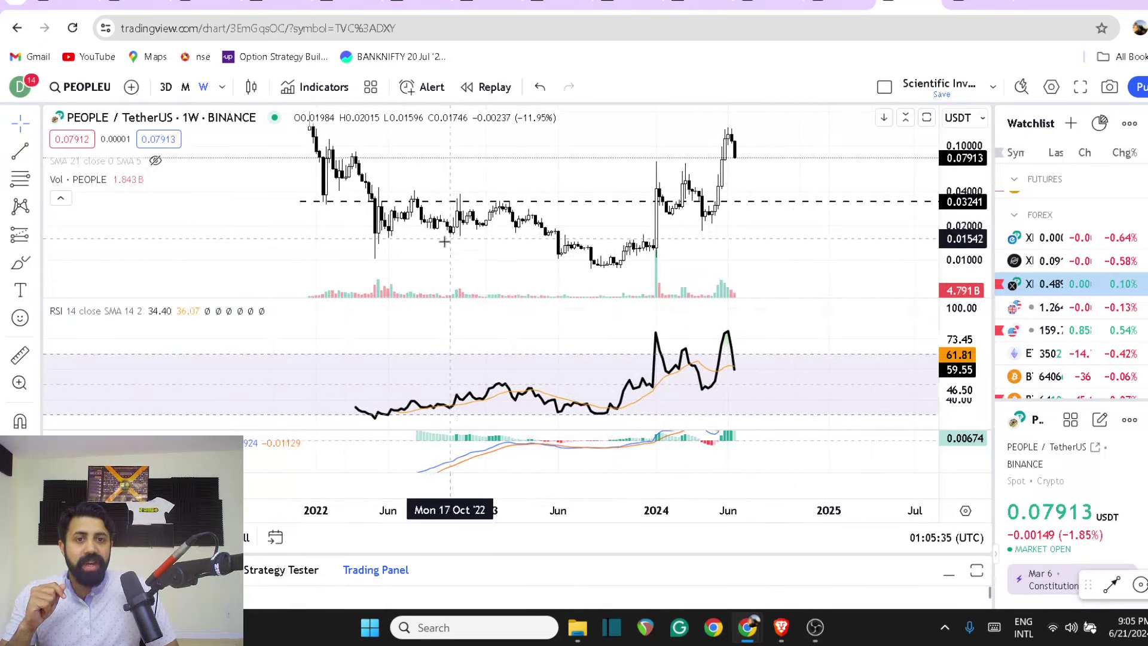
Brush a red wave along the late-2023 rally and a projected drop from the June '24 high to 0.032
click(20, 263)
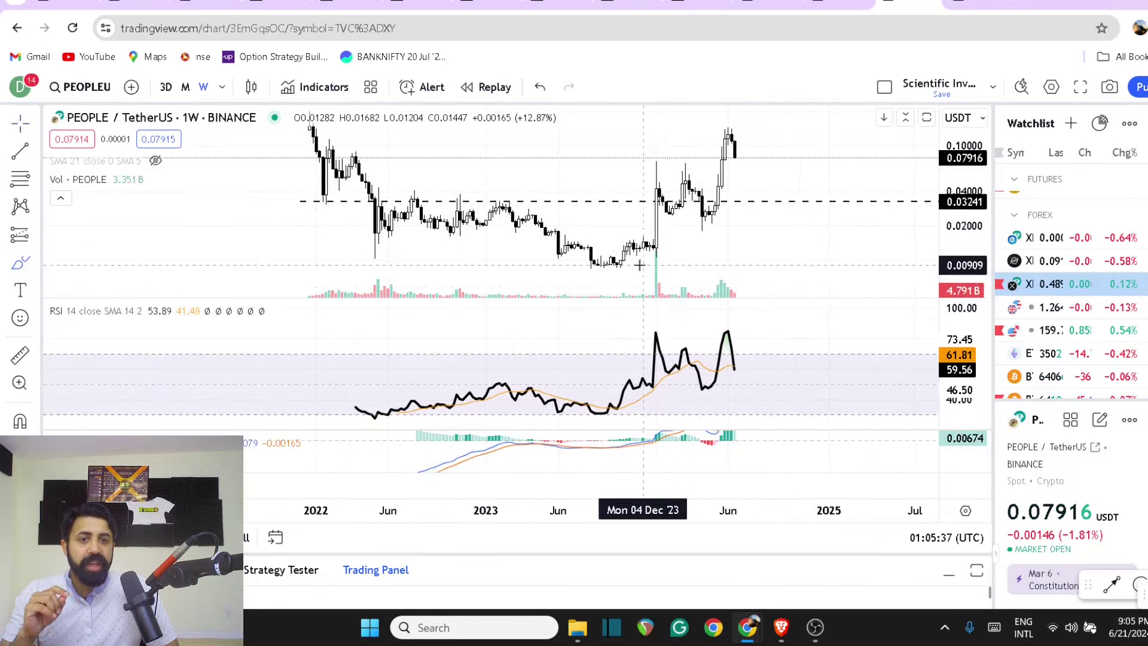
mouse_move(610, 268)
mouse_down()
mouse_move(624, 239)
mouse_move(652, 247)
mouse_move(676, 173)
mouse_move(711, 221)
mouse_move(734, 130)
mouse_up()
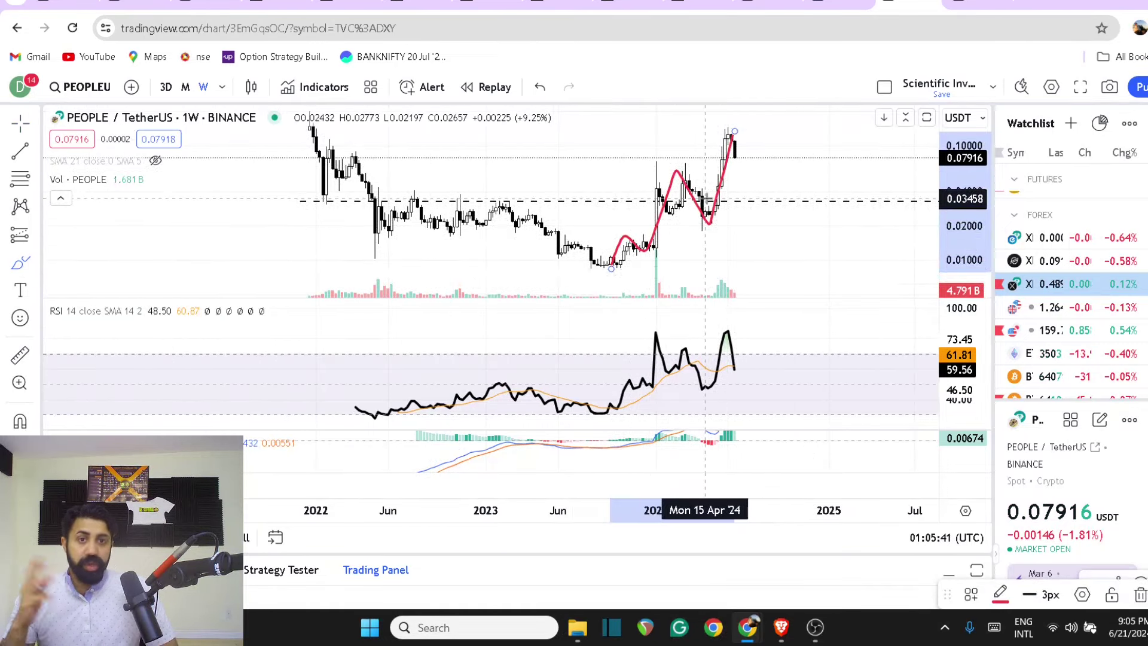
drag(727, 126, 781, 207)
Draw a rising trend line under the late-2023 lows, then select the dashed horizontal level
key(alt+t)
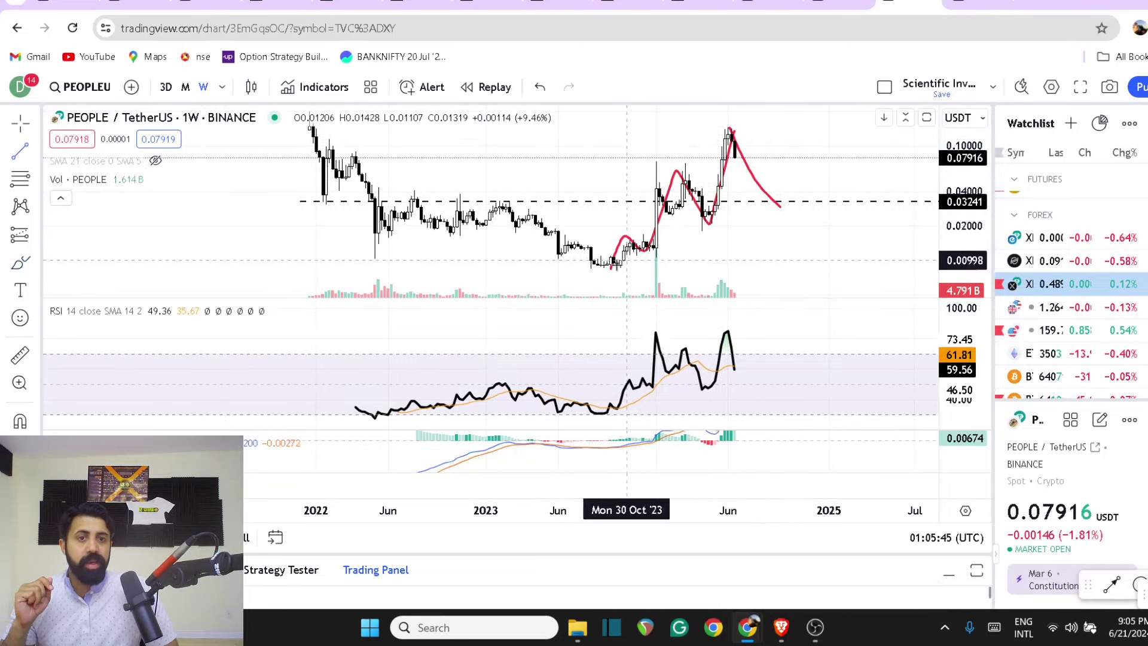
drag(594, 278, 843, 159)
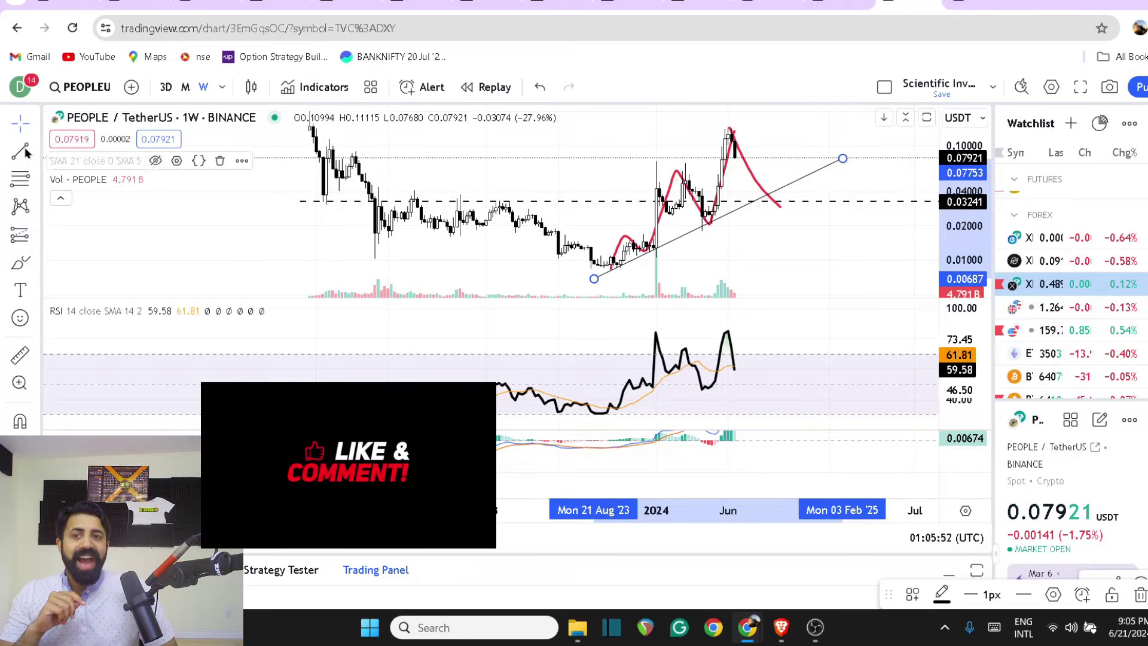
click(36, 122)
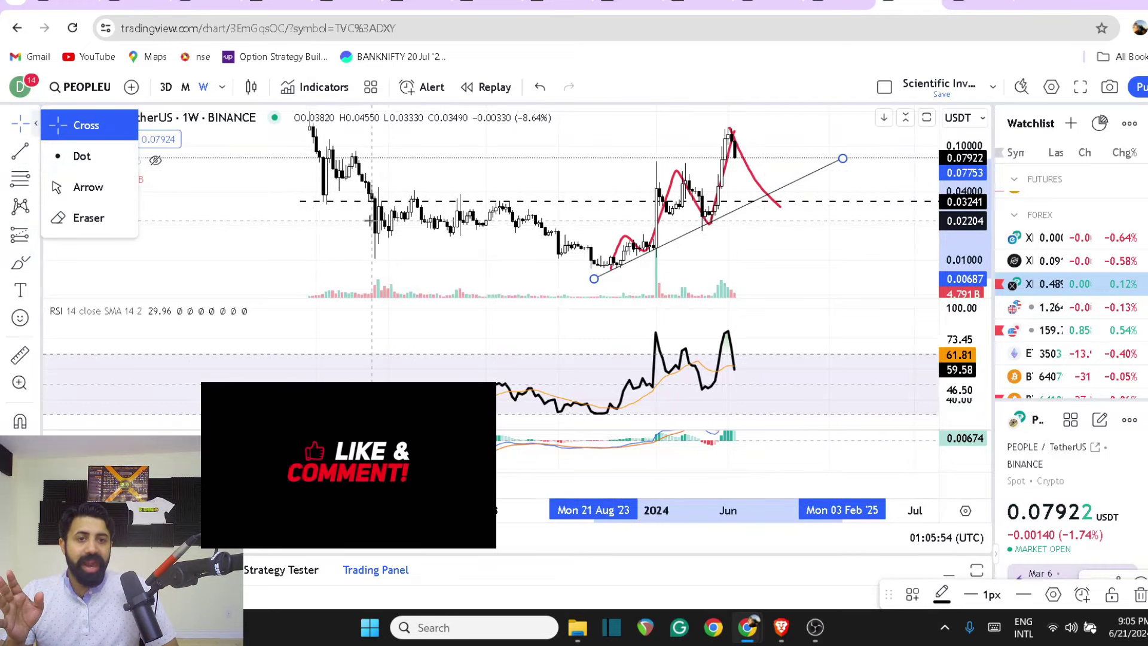
click(335, 204)
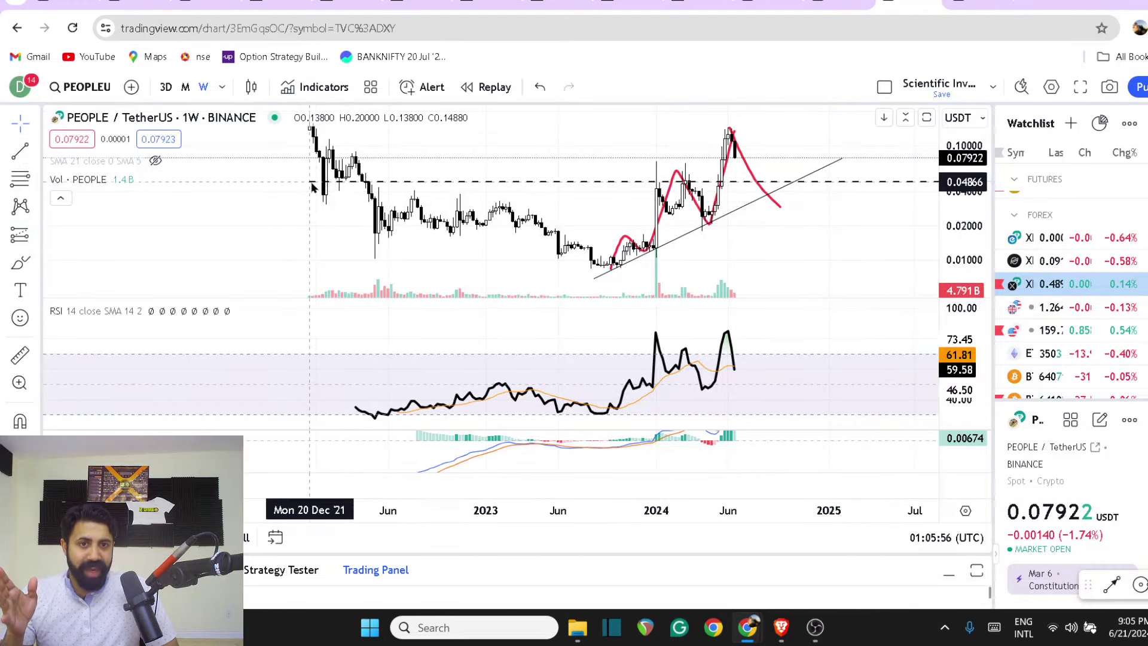
click(311, 183)
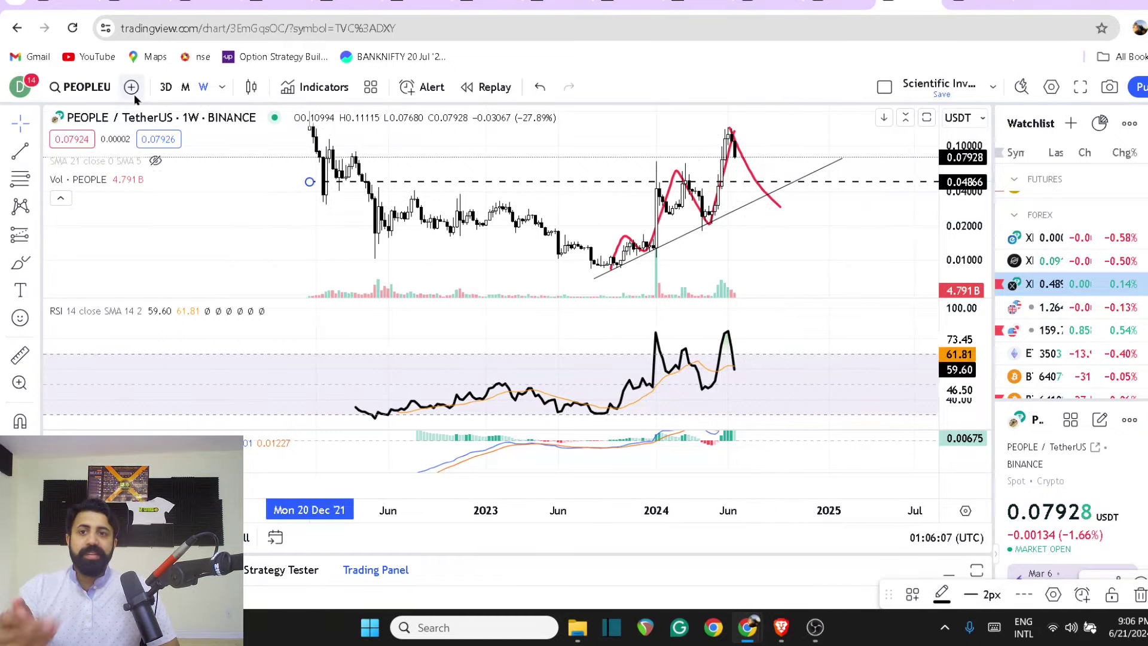
Load the XDC/Dollar Bitfinex chart and enlarge its price pane with a stretched price scale
click(95, 91)
text(XDC)
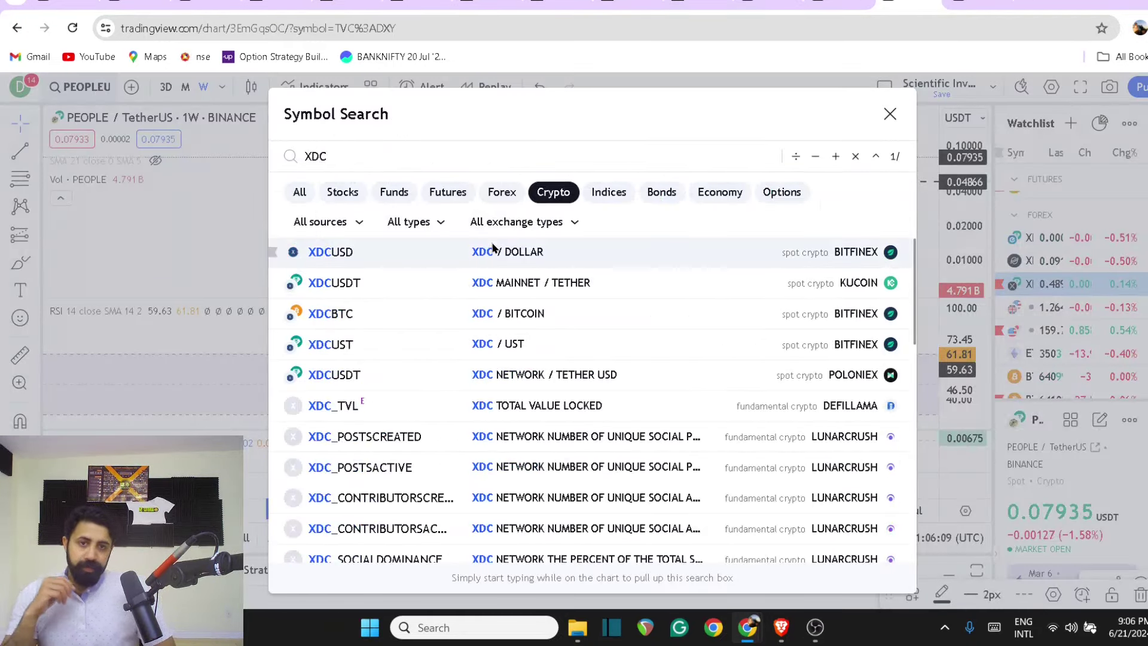
click(493, 246)
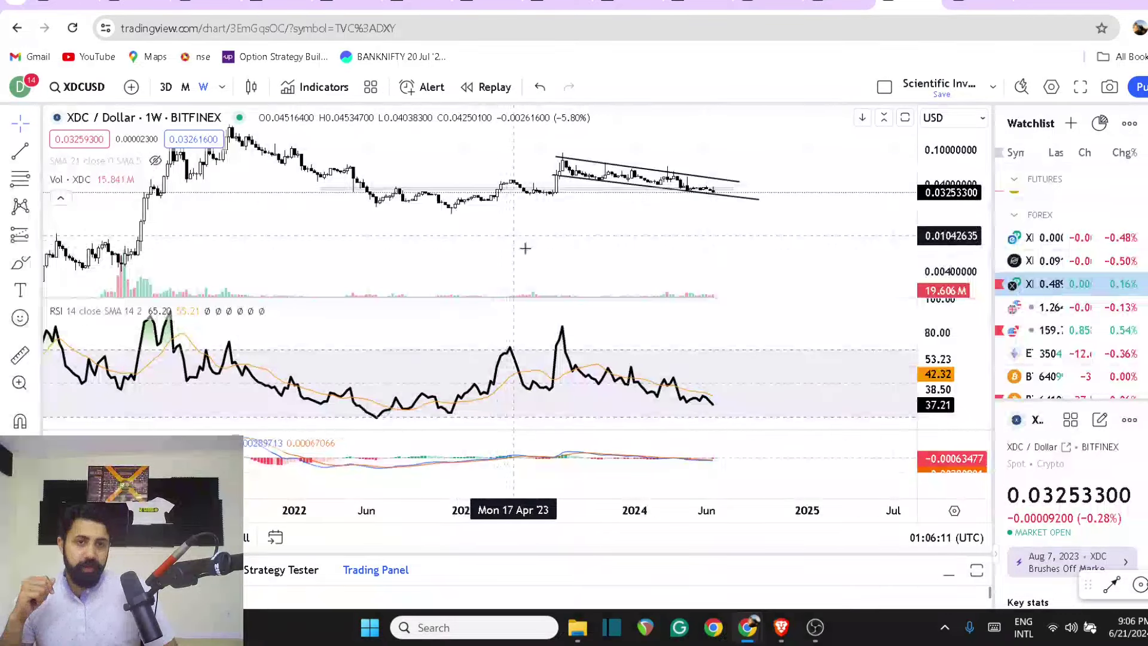
scroll(775, 254, down, 5)
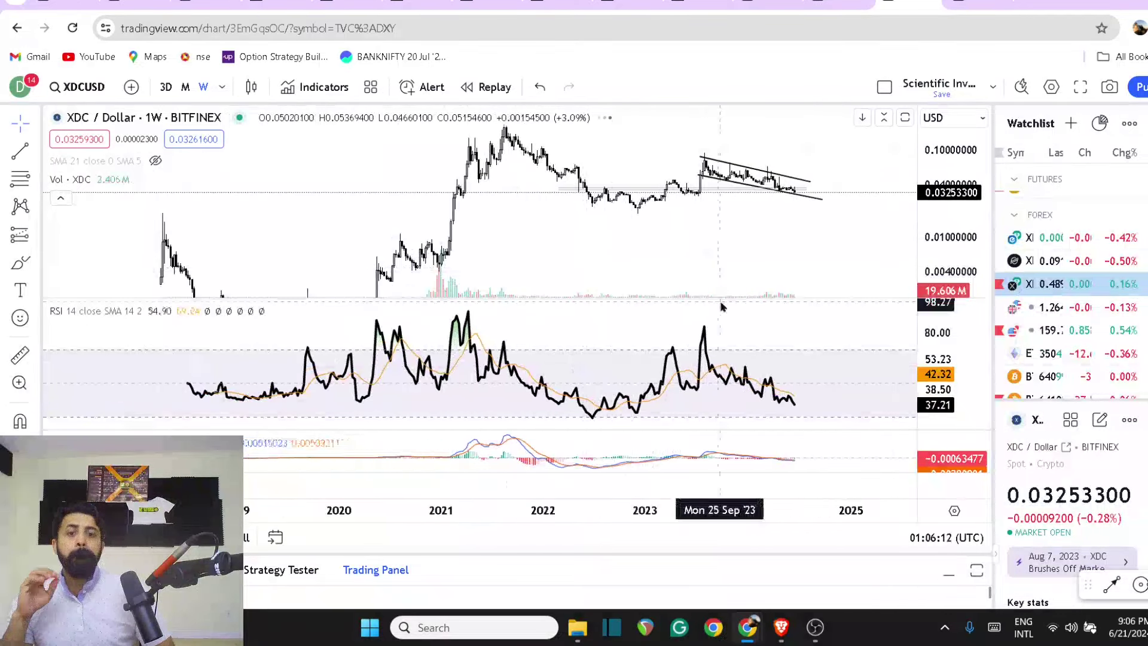
double_click(775, 254)
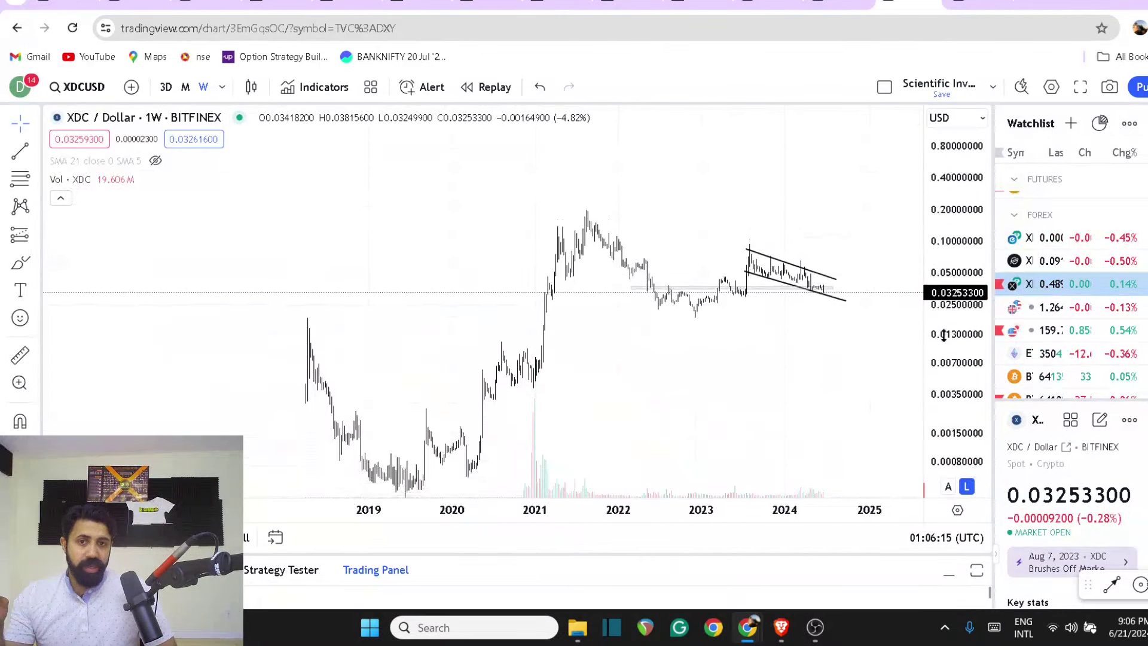
scroll(757, 364, up, 3)
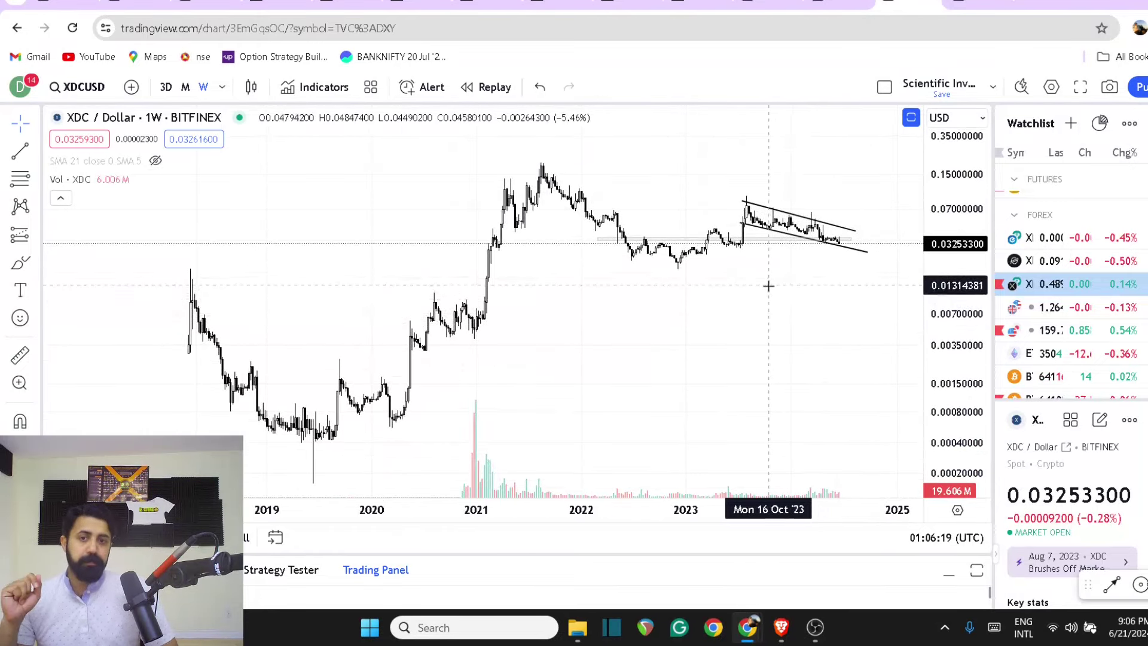
drag(892, 307, 818, 367)
scroll(817, 367, up, 2)
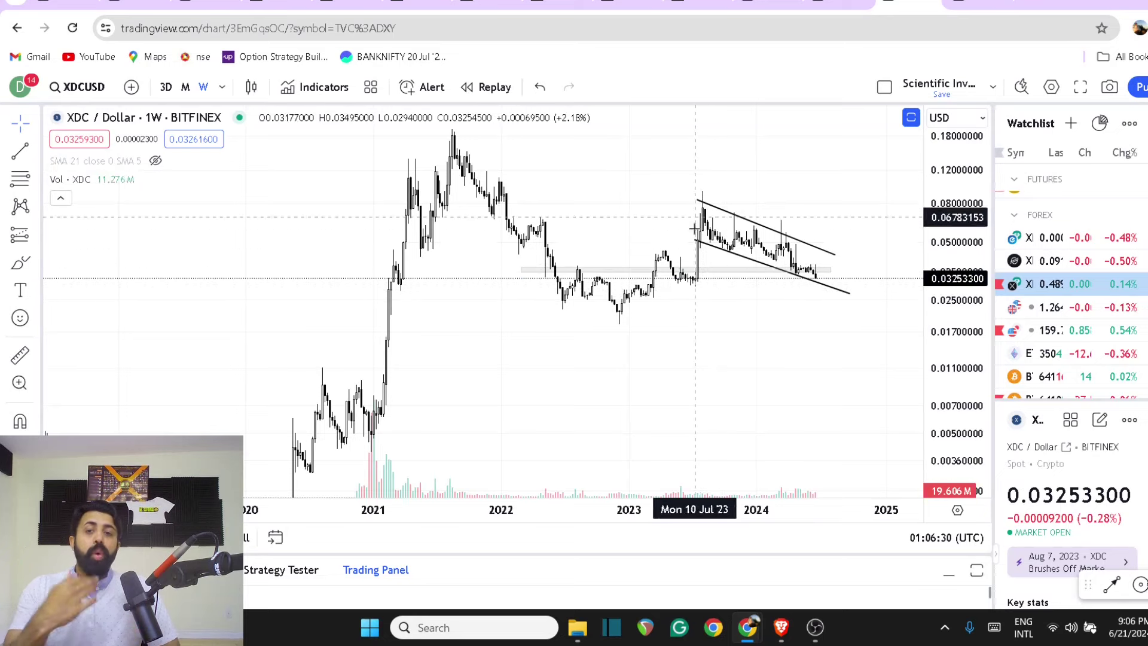
Brush a red wave up from the late-2022 low and down through the falling channel
click(13, 264)
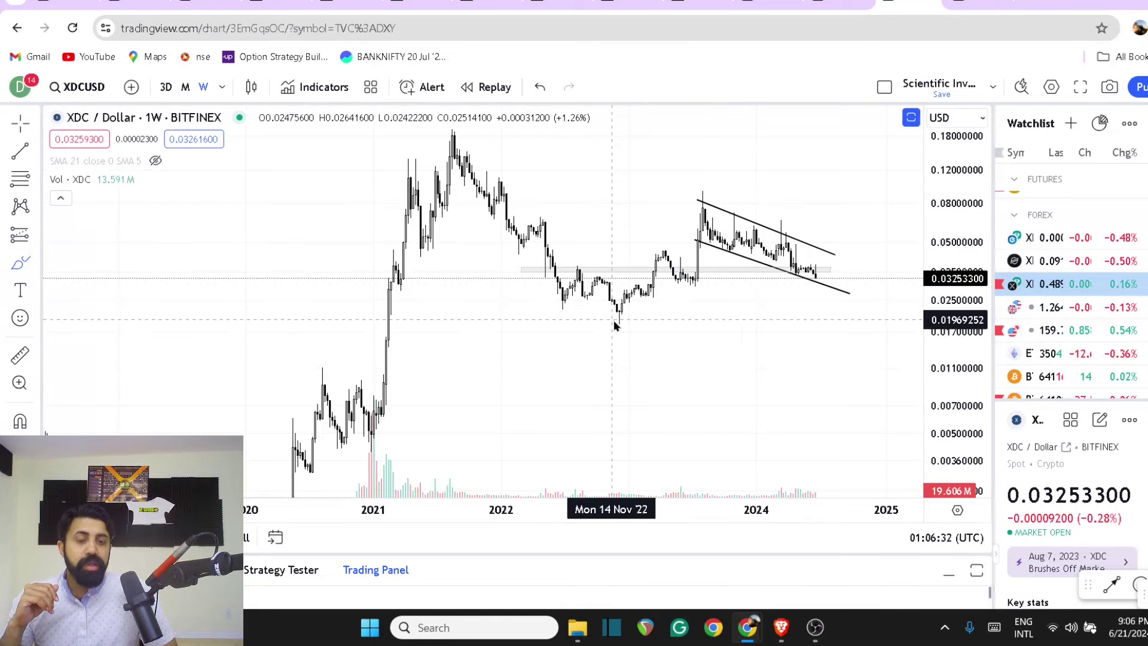
mouse_move(612, 315)
mouse_down()
mouse_move(656, 256)
mouse_move(687, 276)
mouse_move(715, 195)
mouse_up()
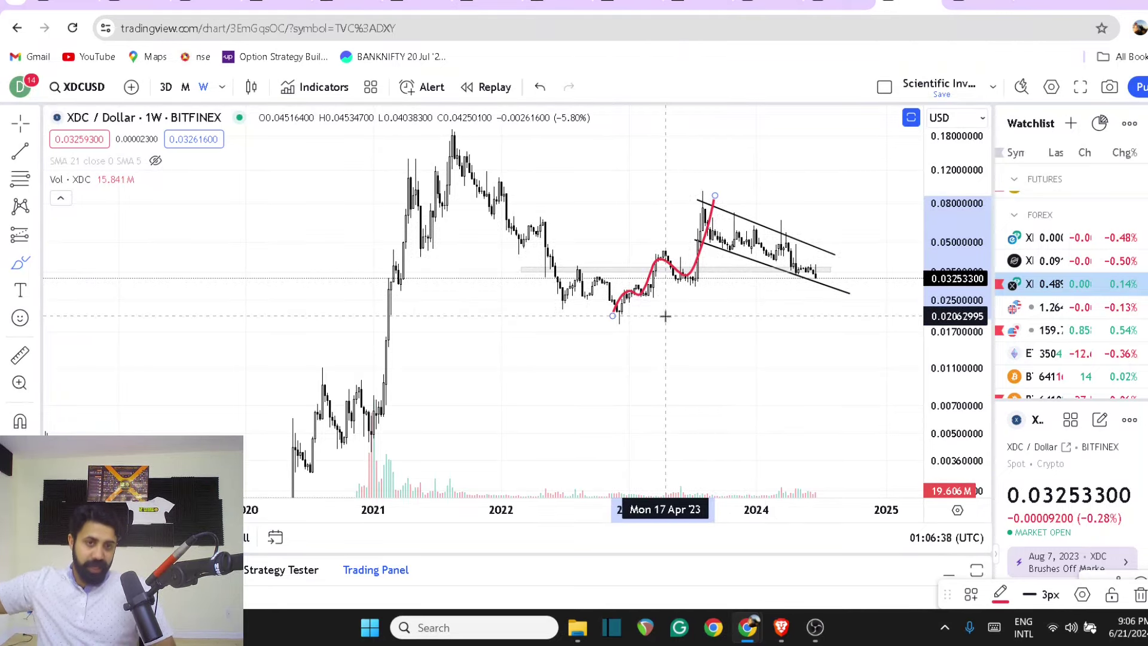
mouse_move(706, 195)
mouse_down()
mouse_move(720, 191)
mouse_move(730, 244)
mouse_move(752, 230)
mouse_move(796, 276)
mouse_move(823, 268)
mouse_move(830, 287)
mouse_up()
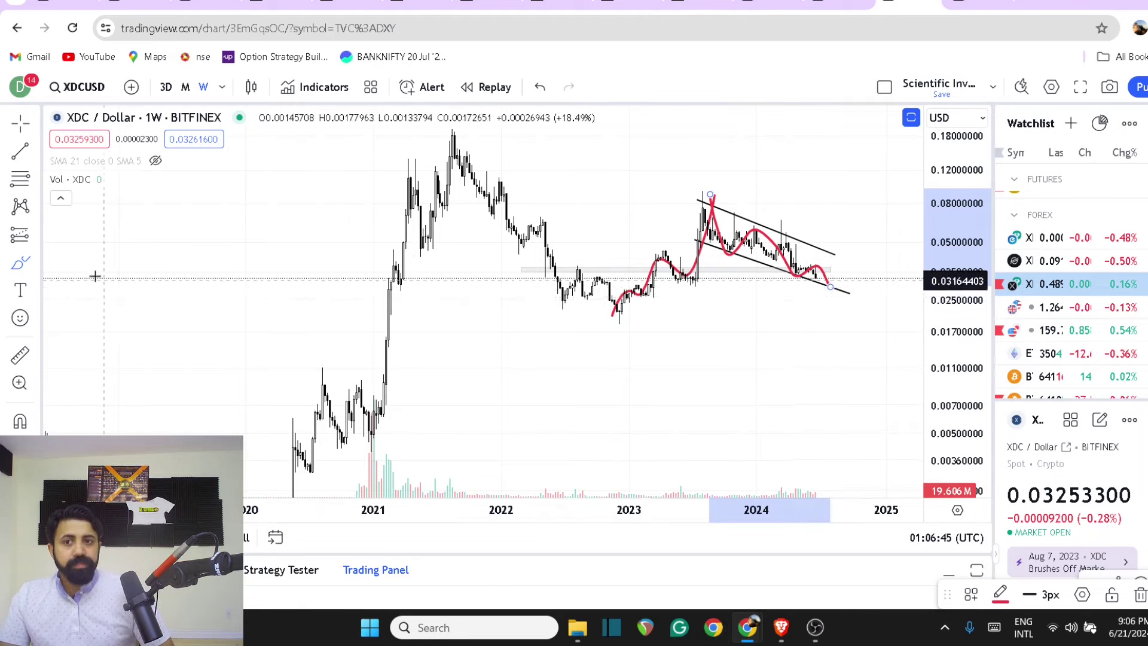
Draw a path from the late-2022 low to the 2023 peak, the channel low and a raised upside target
click(35, 261)
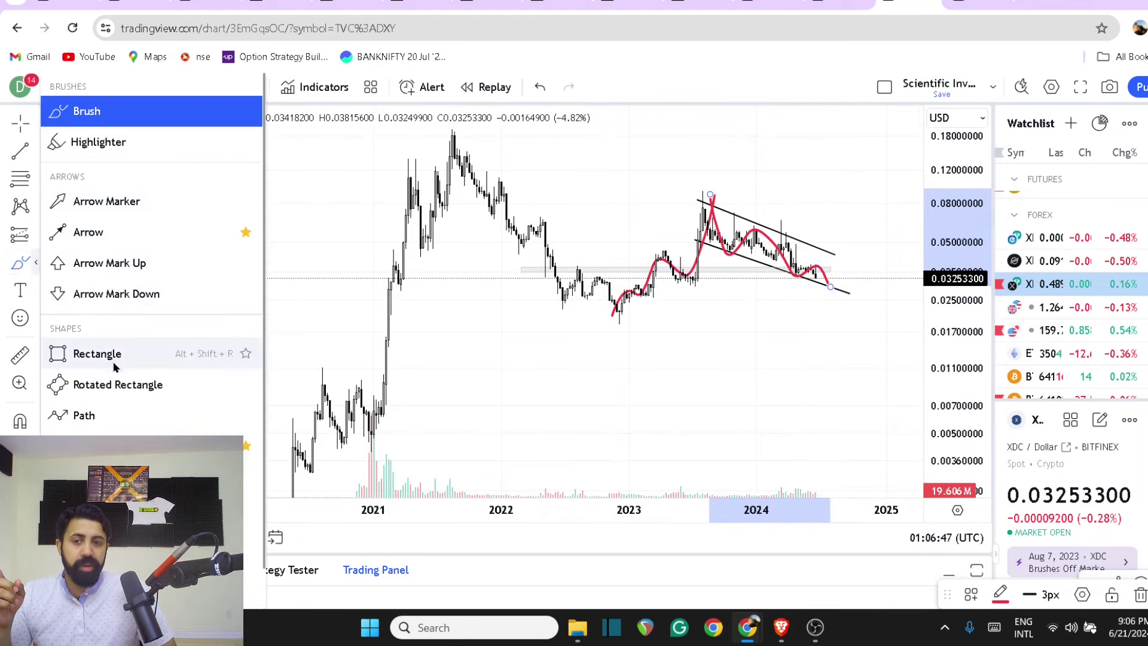
click(110, 412)
click(612, 317)
click(695, 195)
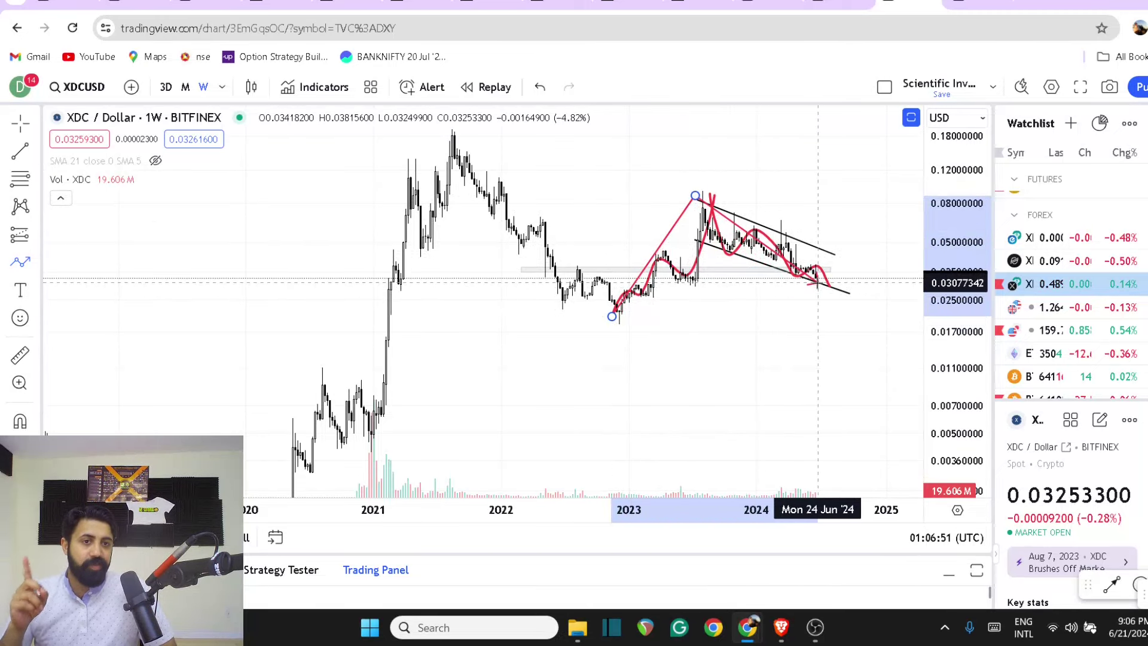
click(816, 284)
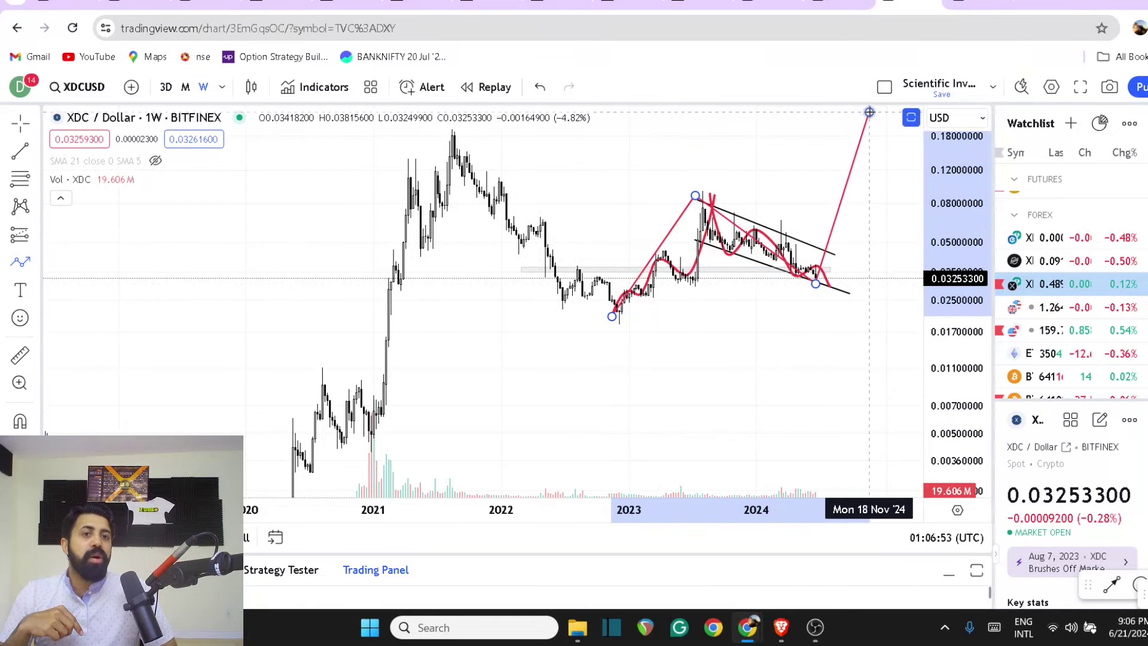
double_click(869, 112)
drag(837, 342, 714, 354)
drag(748, 140, 759, 132)
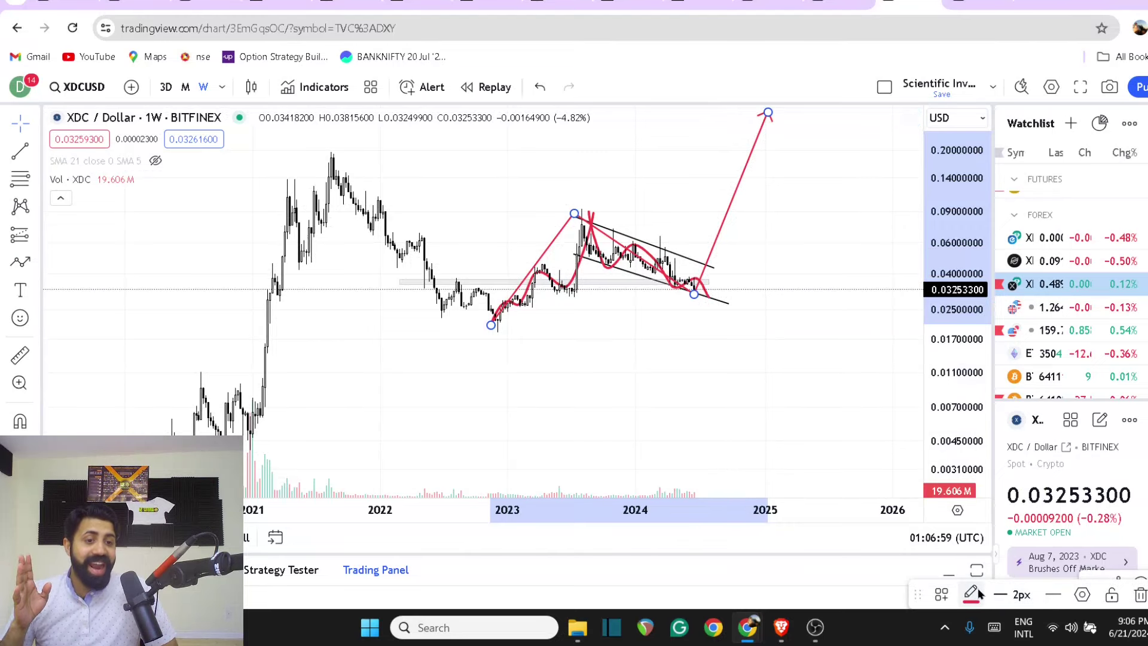
Recolour the path blue and compress the price scale so the projection fits
click(979, 593)
click(1129, 385)
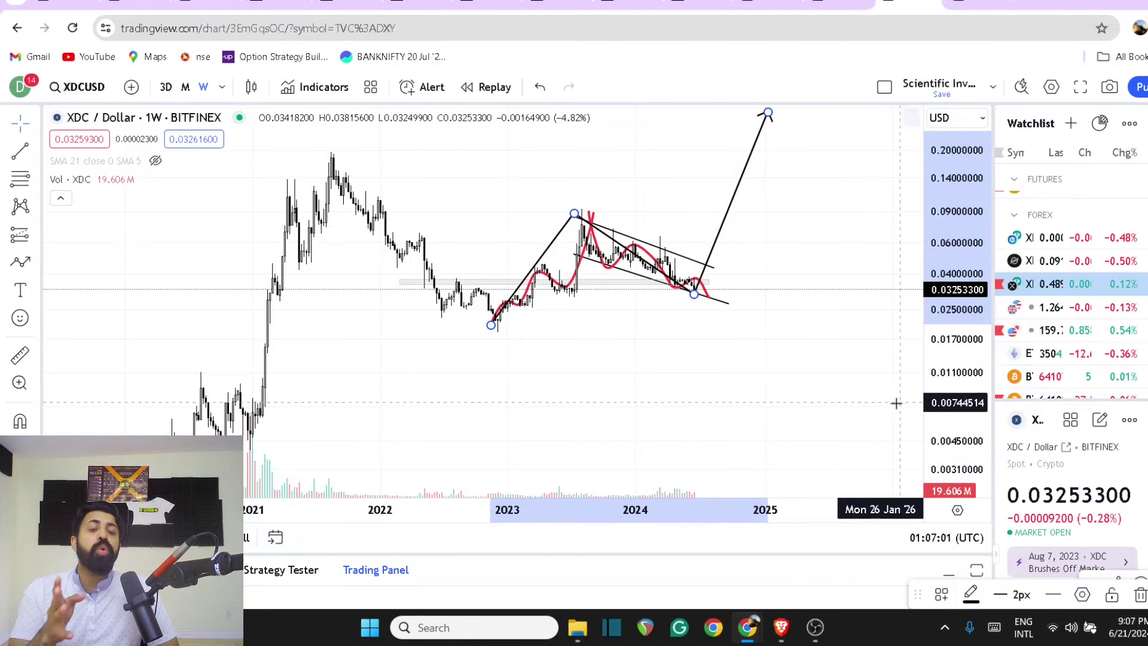
scroll(898, 402, down, 2)
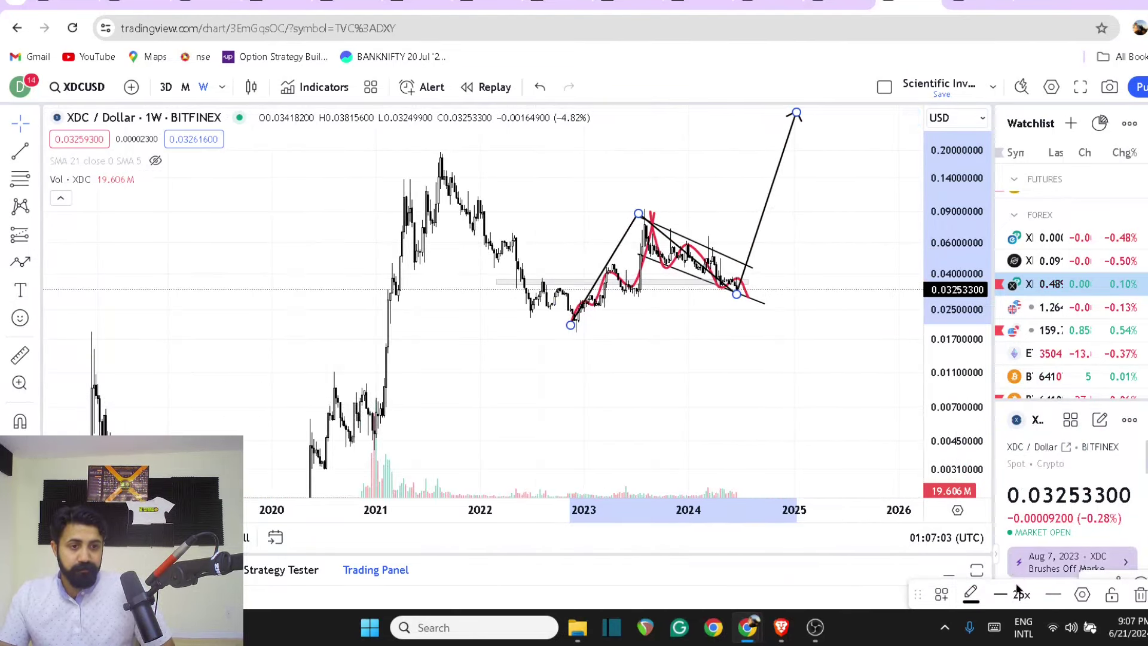
click(983, 596)
click(1076, 402)
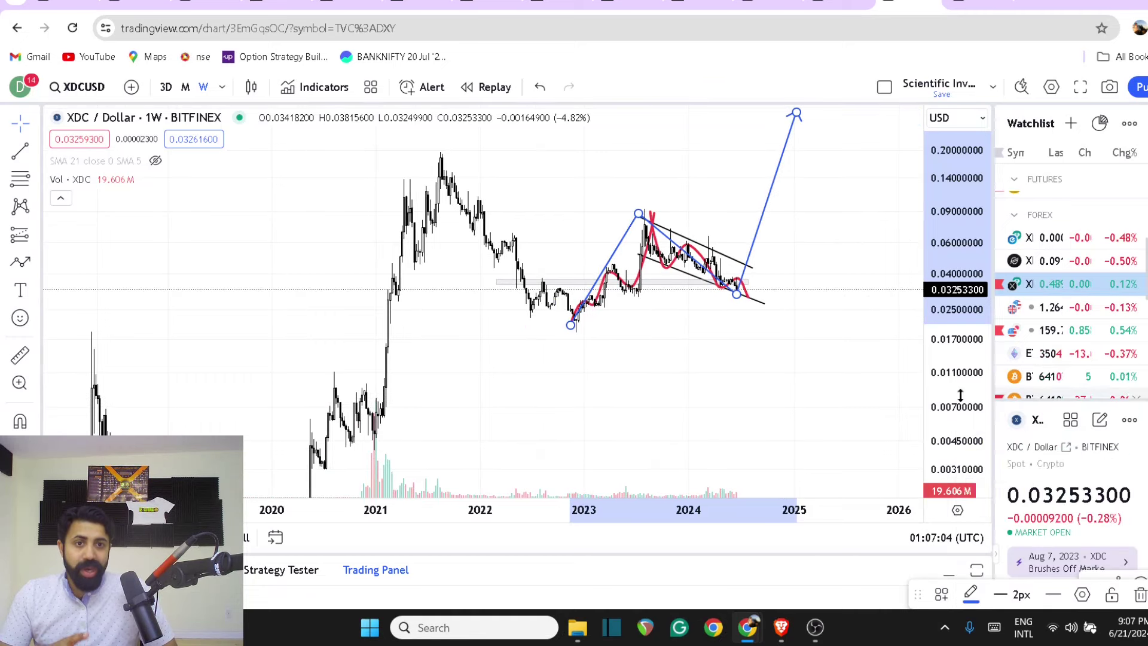
drag(962, 276, 884, 421)
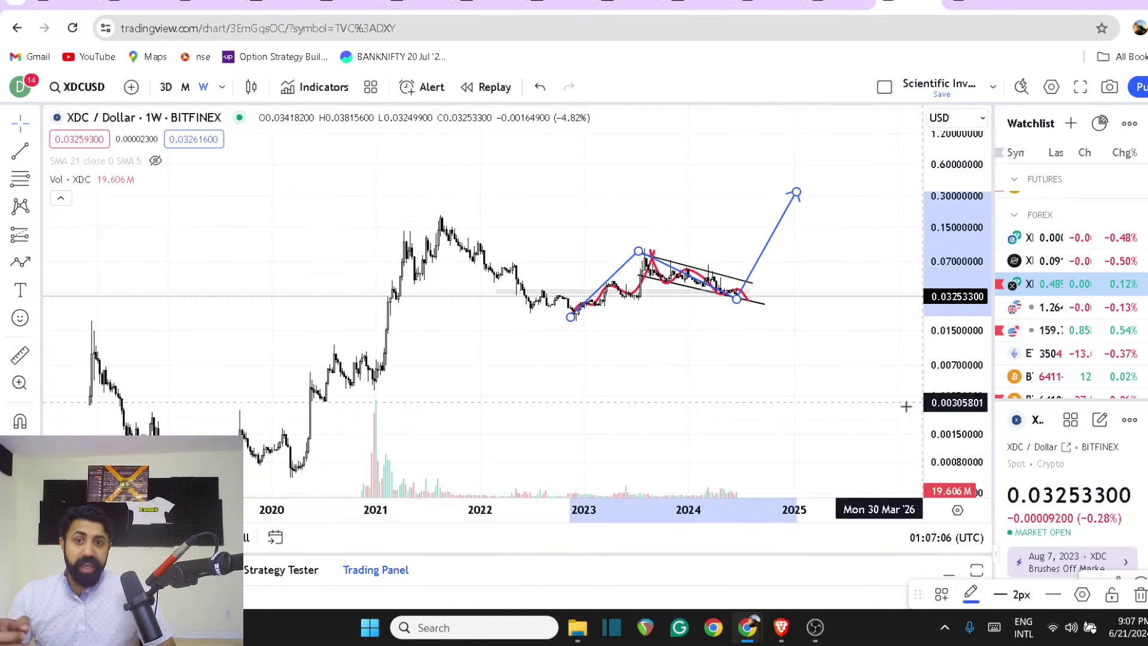
drag(800, 357, 812, 345)
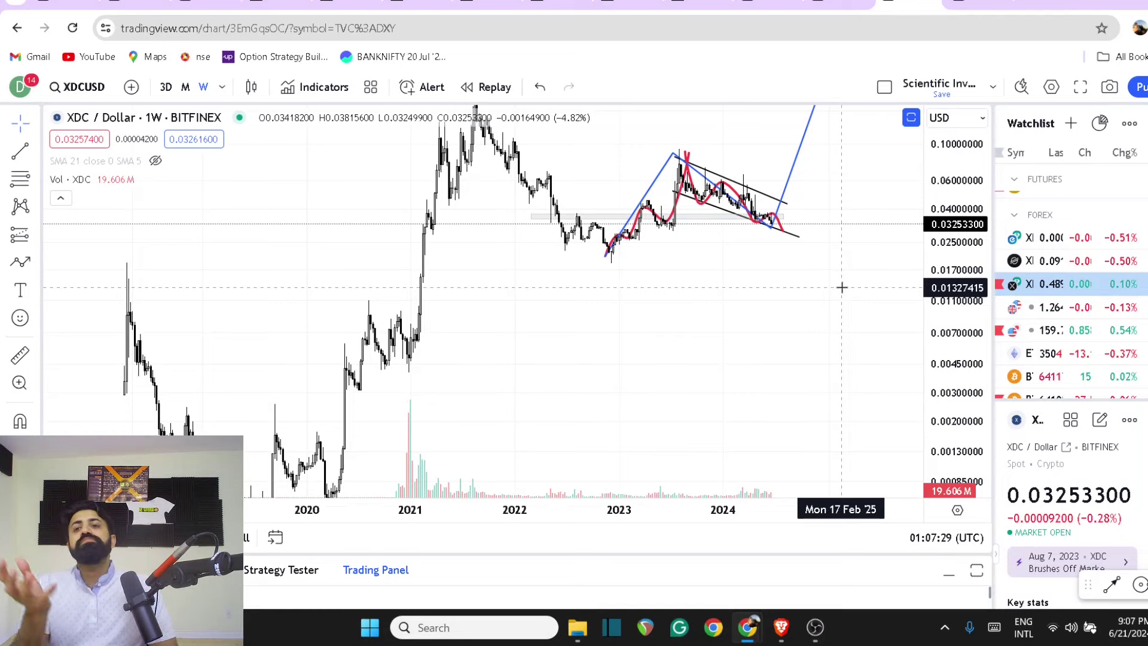
Load the LINK market cap chart, stretching the price scale and shifting it left
click(96, 91)
text(L)
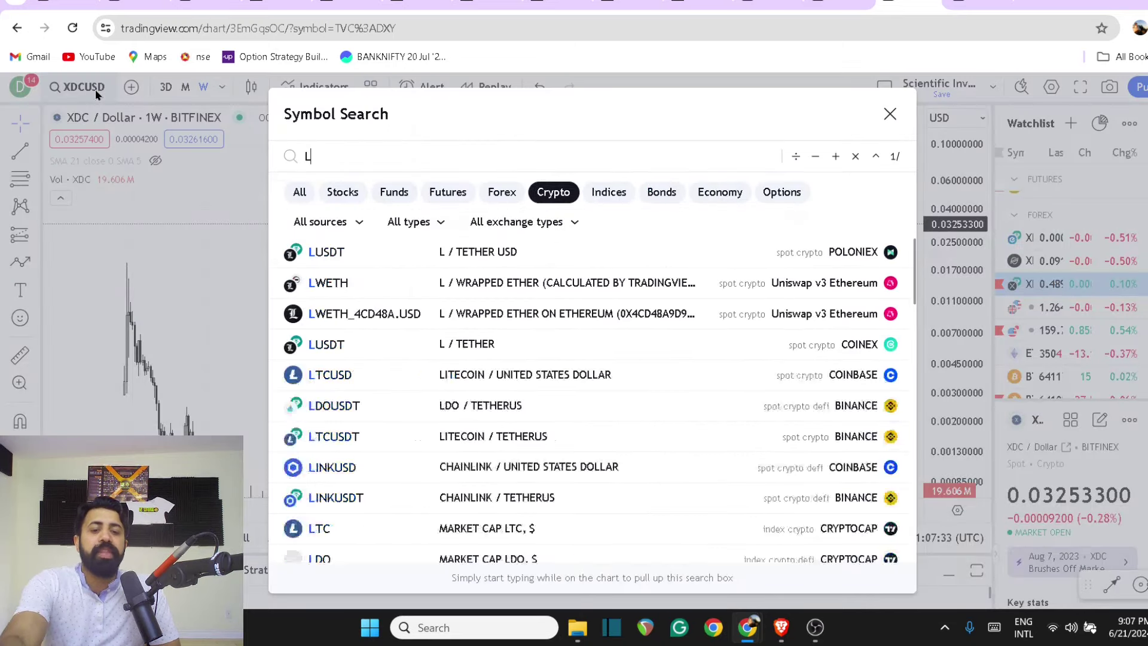
text(INK)
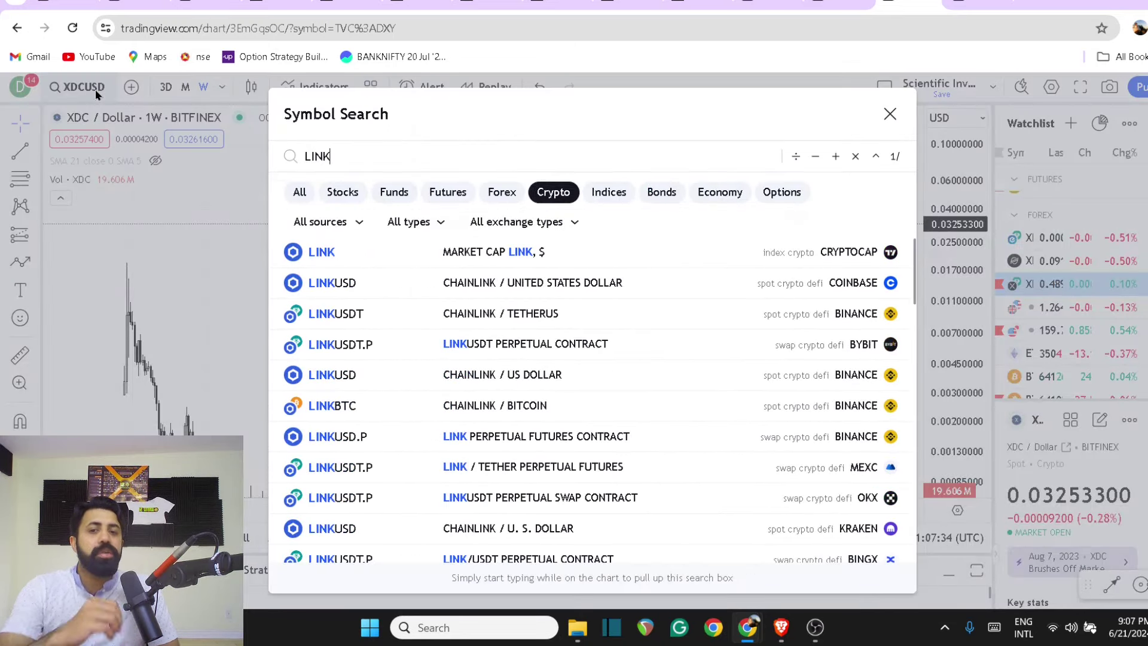
click(378, 263)
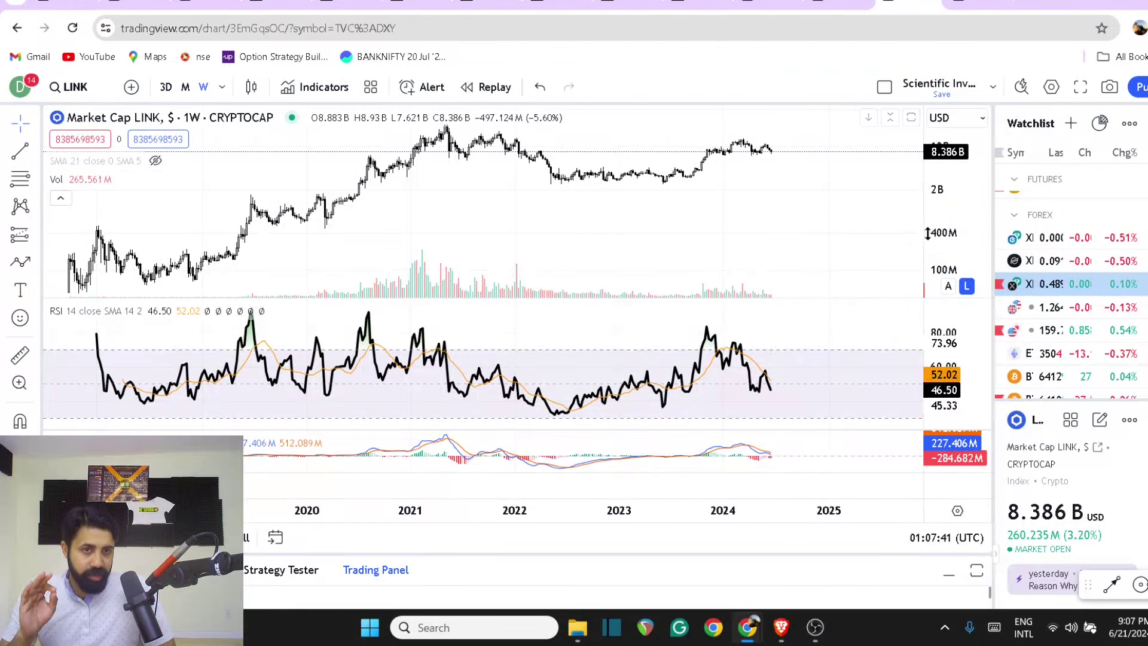
drag(962, 230, 815, 265)
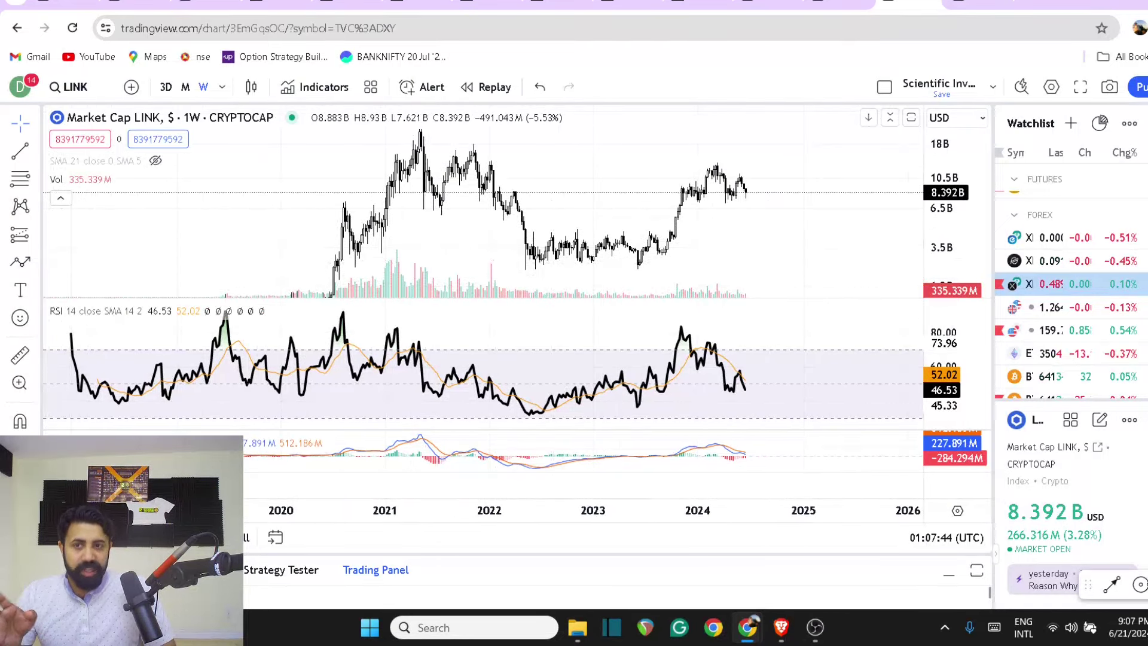
Brush red strokes over the 2023 rise, the falling RSI and down from the 2024 peak
click(36, 262)
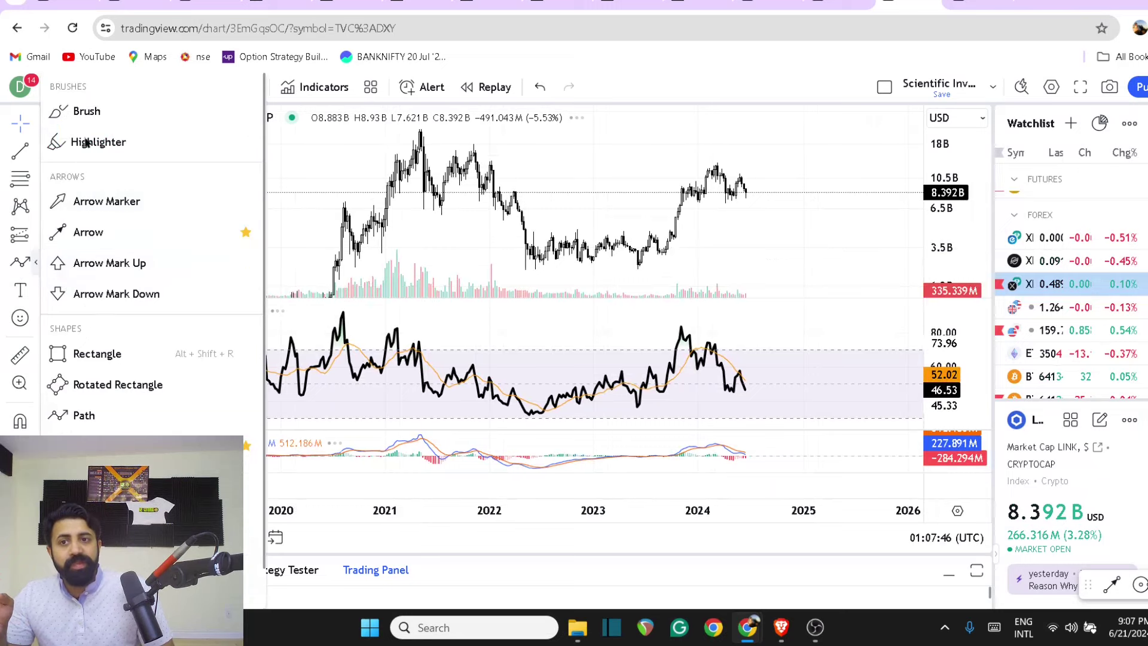
click(87, 112)
mouse_move(635, 267)
mouse_down()
mouse_move(700, 205)
mouse_move(713, 160)
mouse_up()
drag(673, 321, 760, 360)
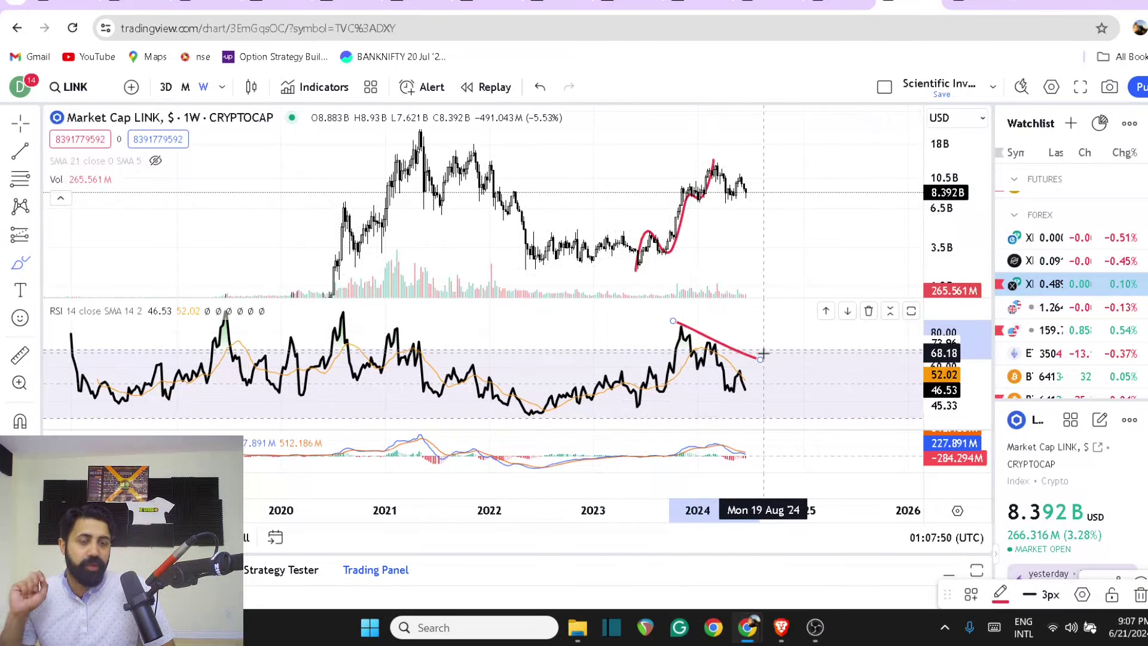
mouse_move(720, 161)
mouse_down()
mouse_move(726, 199)
mouse_move(759, 217)
mouse_up()
scroll(867, 239, down, 3)
drag(954, 205, 955, 226)
Measure the price range from the 2019 high down to the 2020 low
click(37, 236)
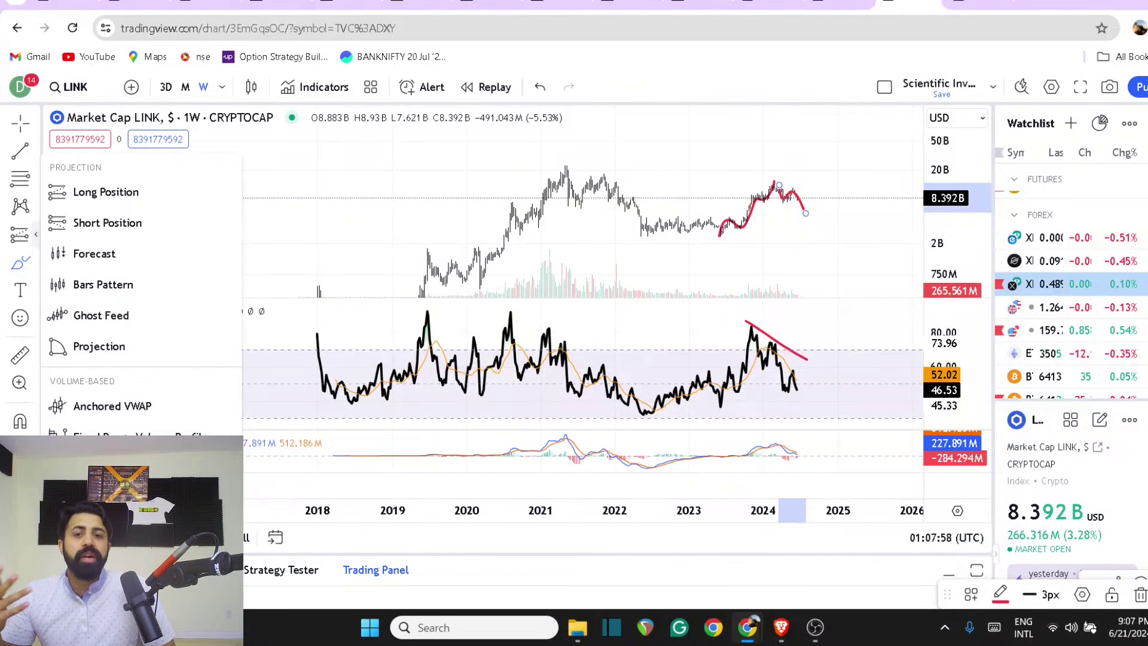
click(95, 496)
click(434, 245)
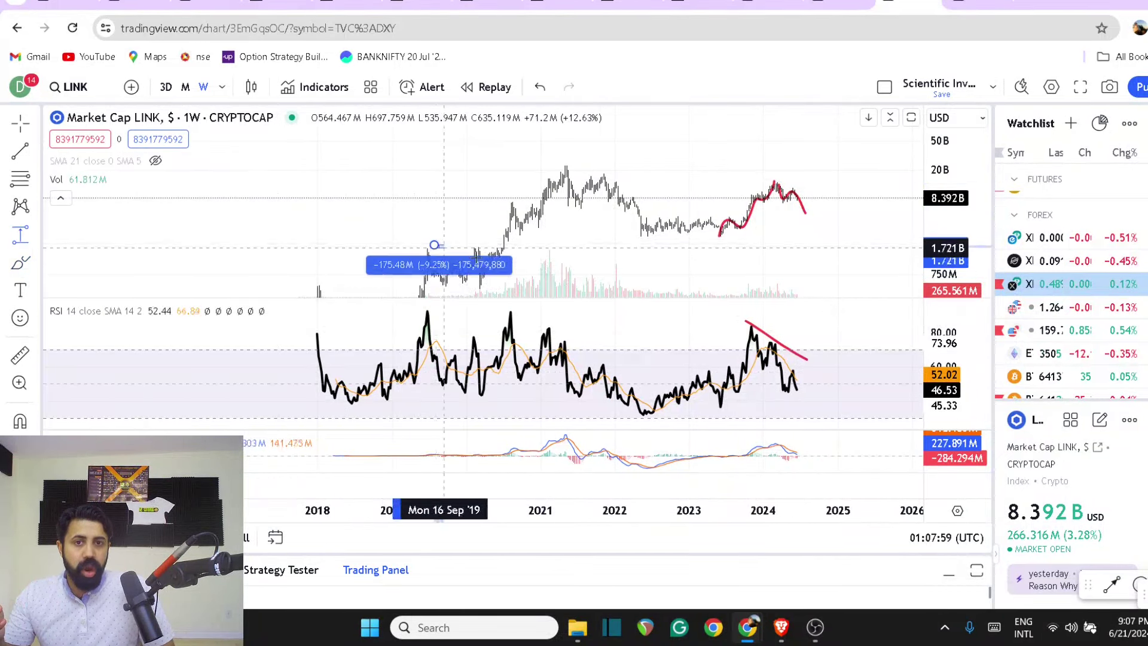
click(500, 290)
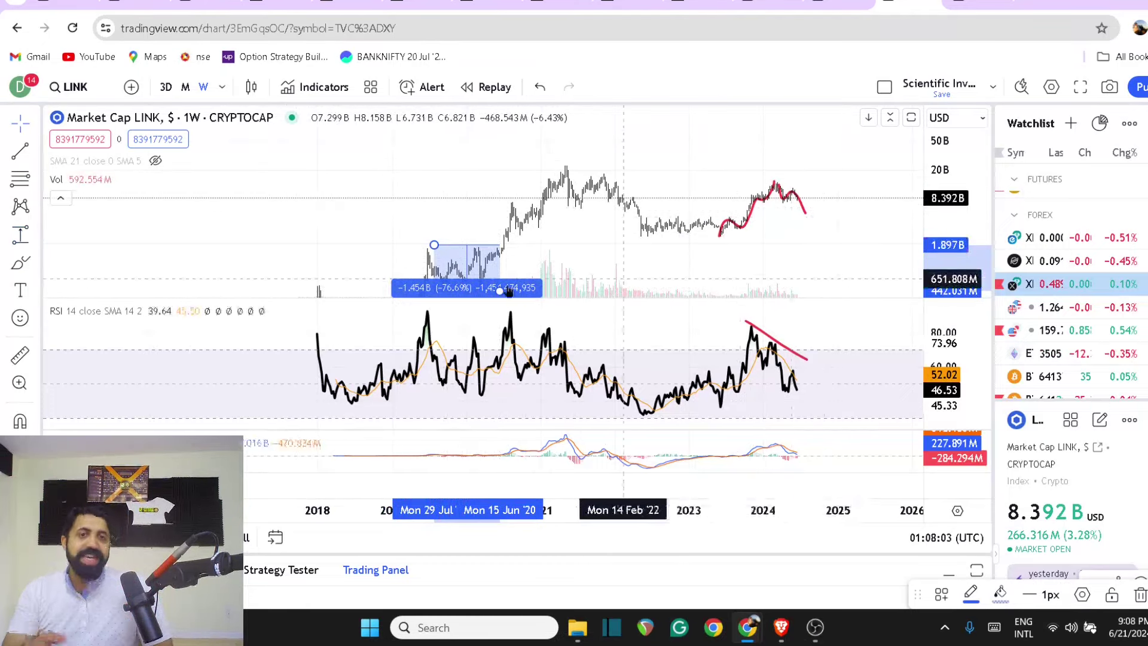
Draw an RSI trend line from the 2022 low toward 2025, then maximize the price pane
click(21, 155)
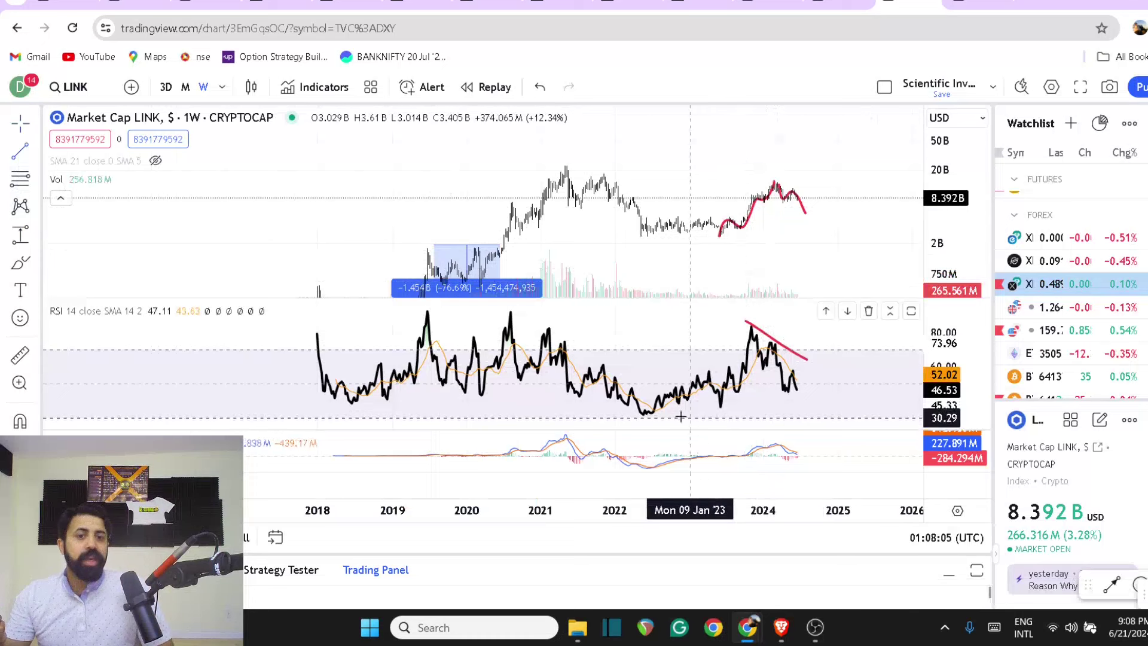
click(640, 419)
click(880, 388)
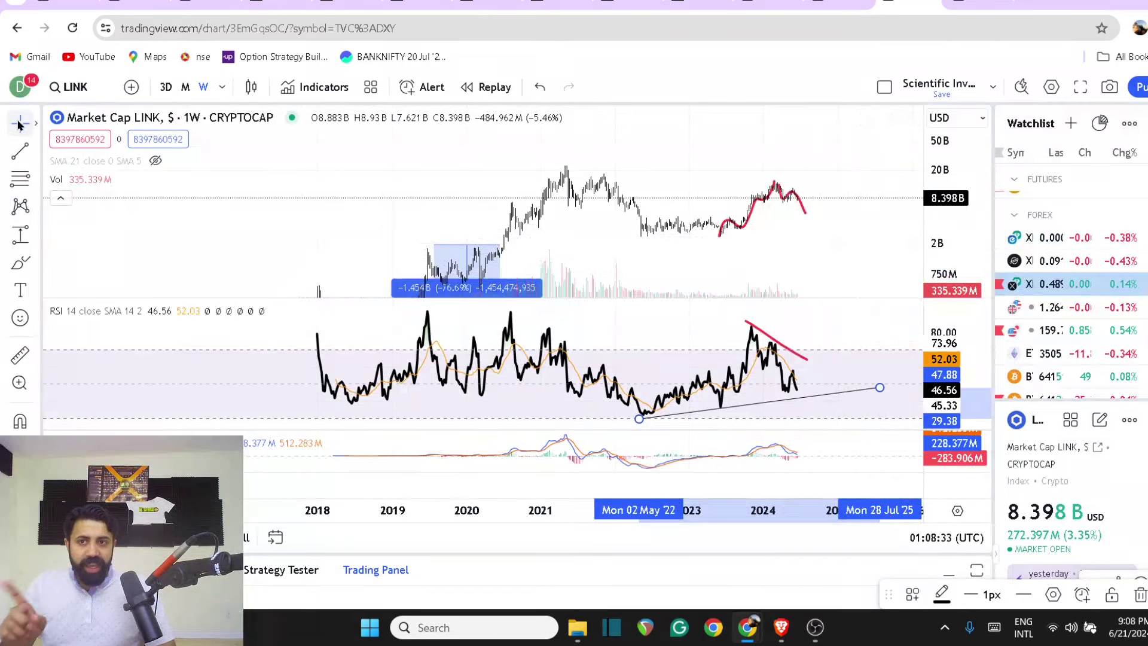
click(35, 124)
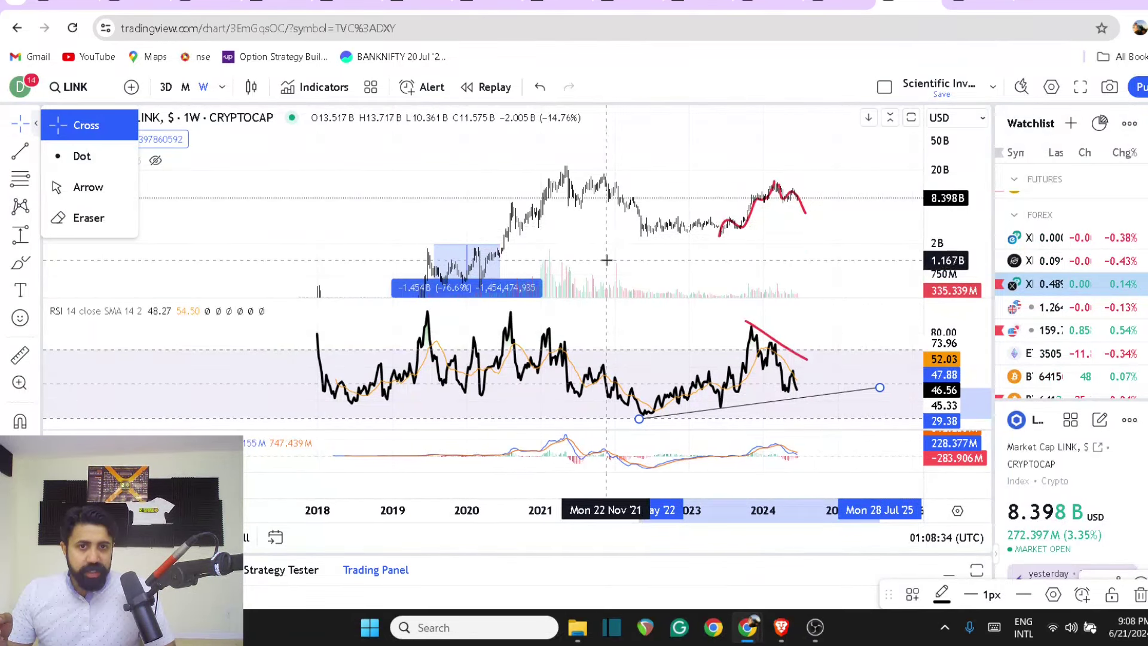
drag(605, 256, 597, 192)
double_click(605, 231)
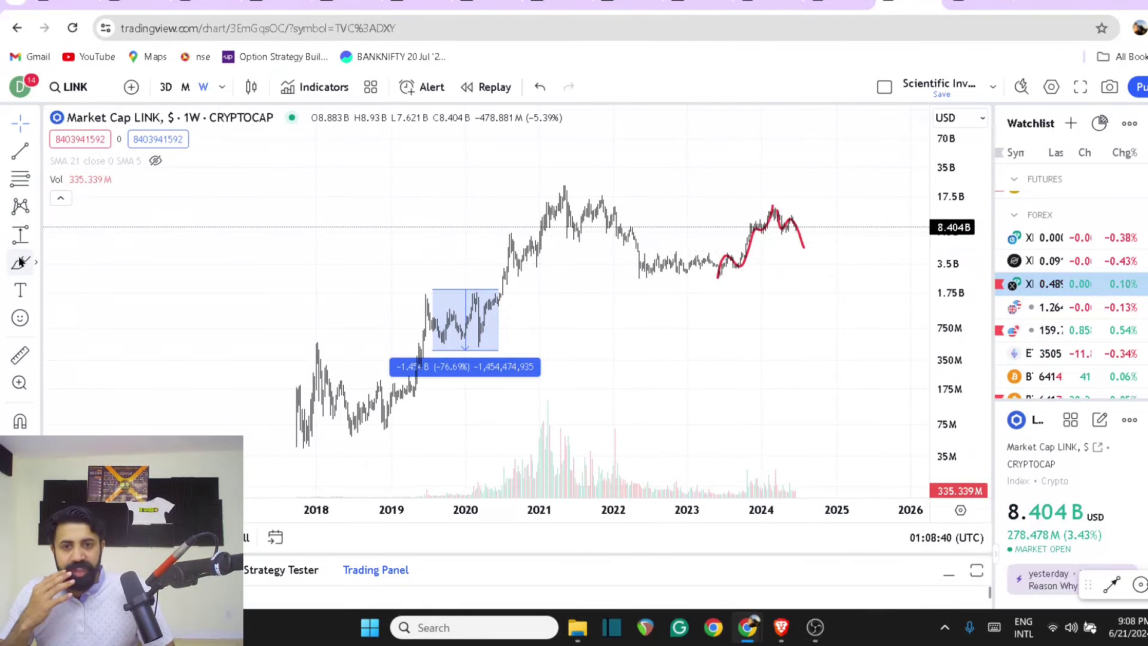
Red-circle the 2019–2020 consolidation, brush its breakout rise and base line, then switch to CoinPaprika
click(20, 261)
mouse_move(389, 407)
mouse_down()
mouse_move(427, 317)
mouse_move(452, 323)
mouse_move(461, 347)
mouse_move(436, 344)
mouse_move(500, 340)
mouse_move(417, 337)
mouse_up()
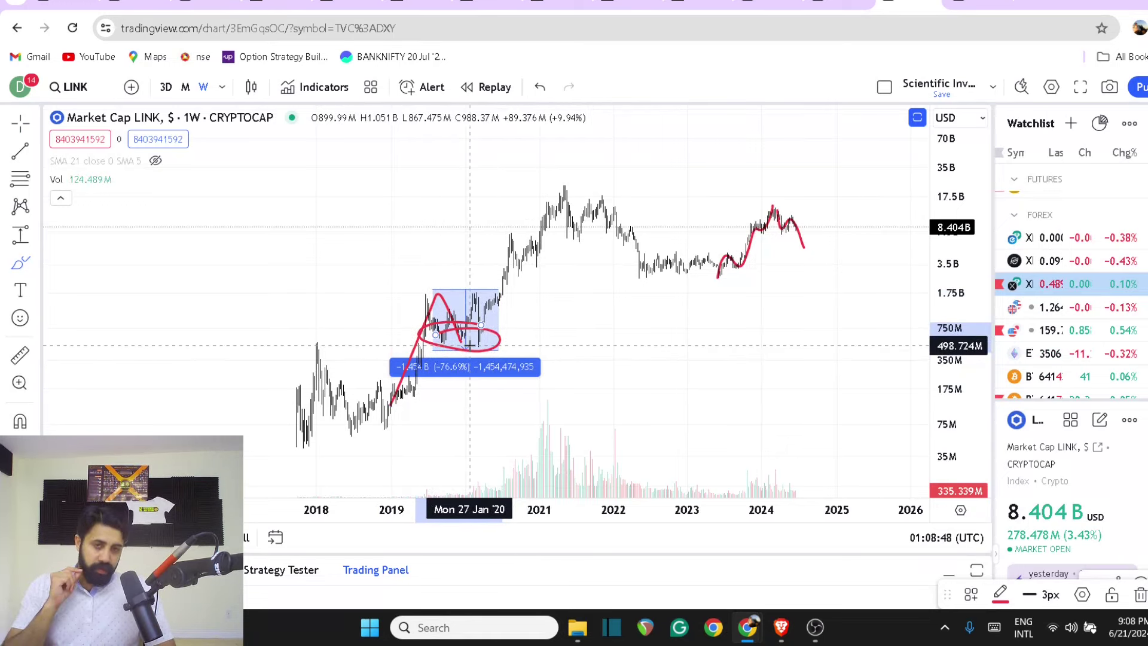
drag(477, 344, 521, 247)
drag(441, 346, 573, 340)
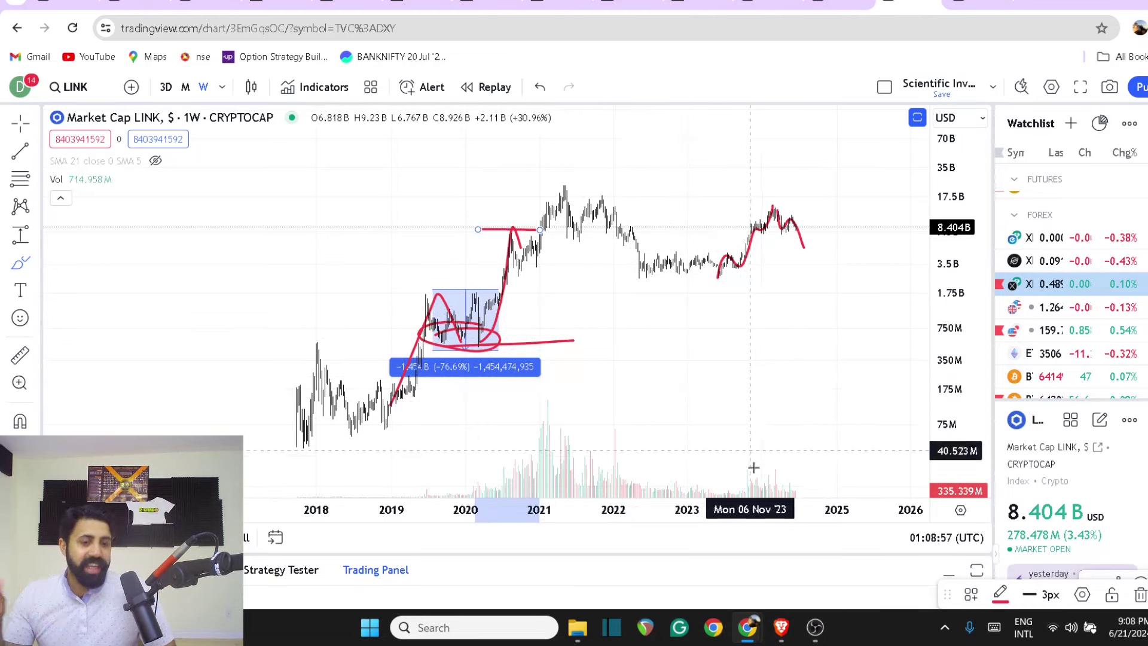
mouse_move(781, 627)
click(771, 585)
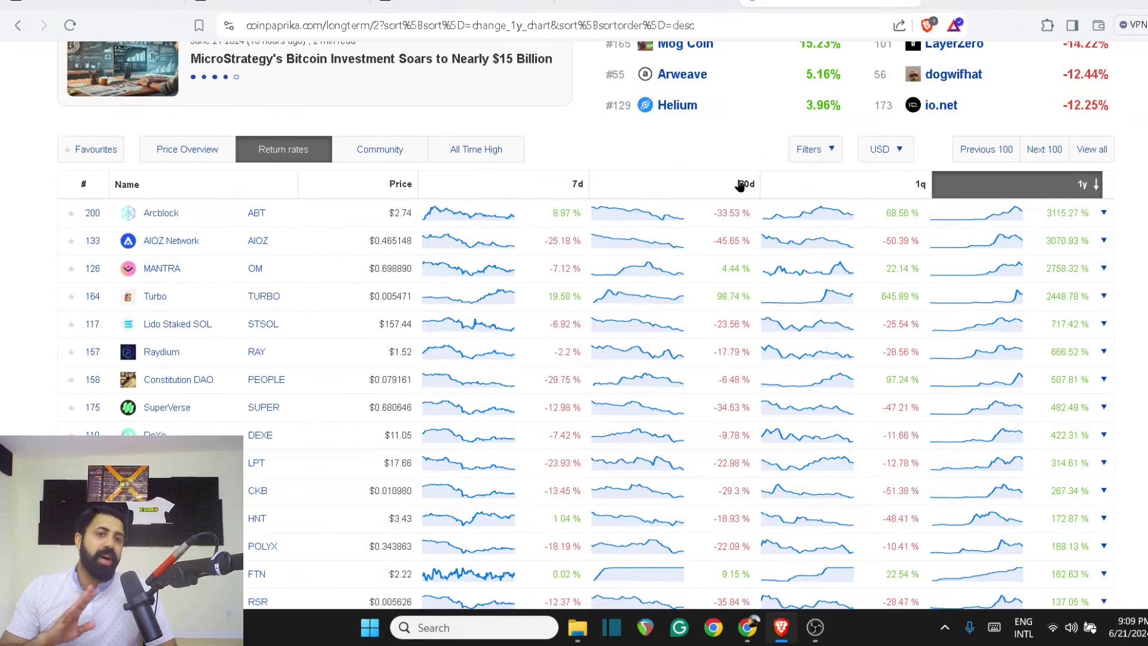
Sort the table by 1q return ascending, putting Conflux Network's -71.86% first
click(894, 187)
click(894, 188)
click(894, 189)
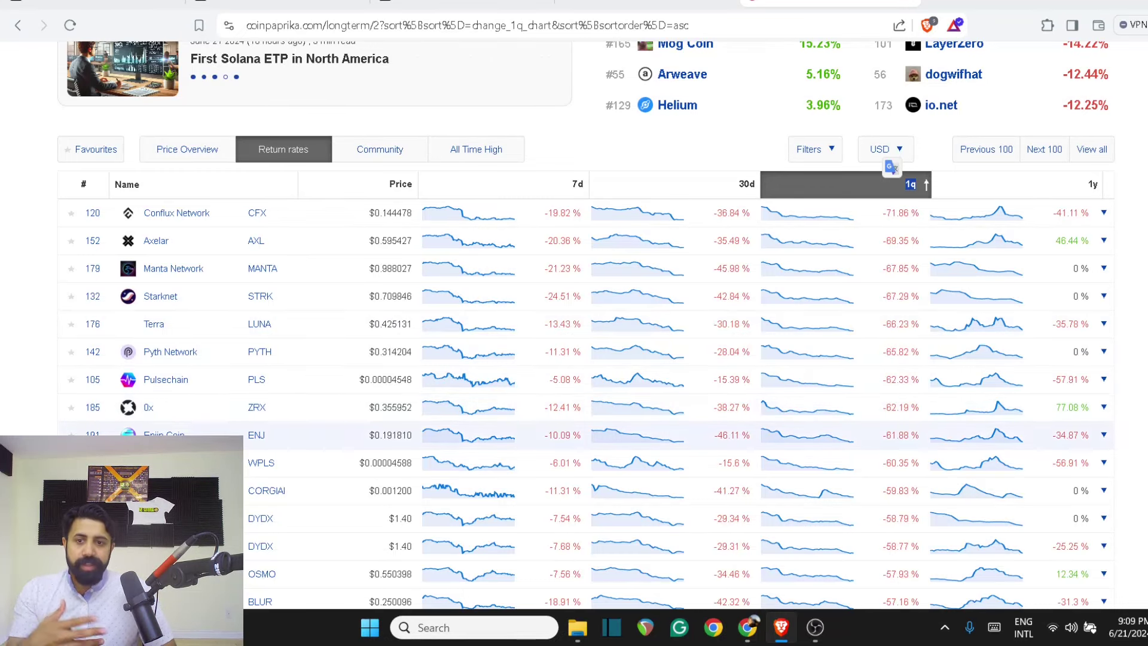
Back in TradingView, load the ENJUSDT chart via symbol search
mouse_move(747, 633)
click(664, 544)
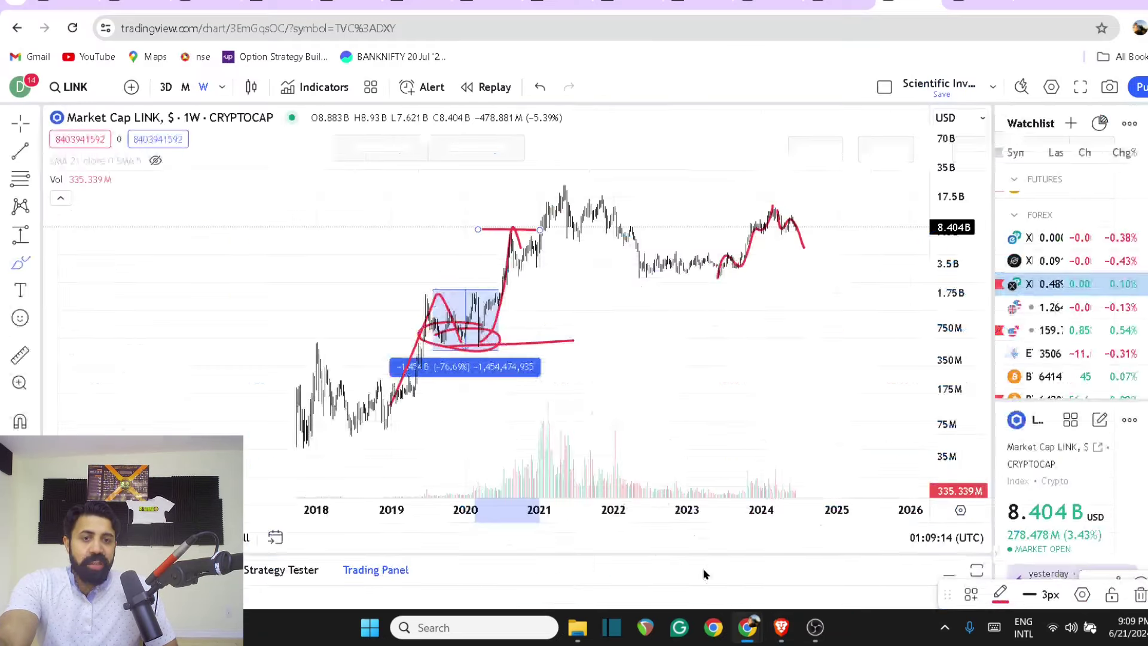
click(68, 88)
text(ENJ)
click(435, 254)
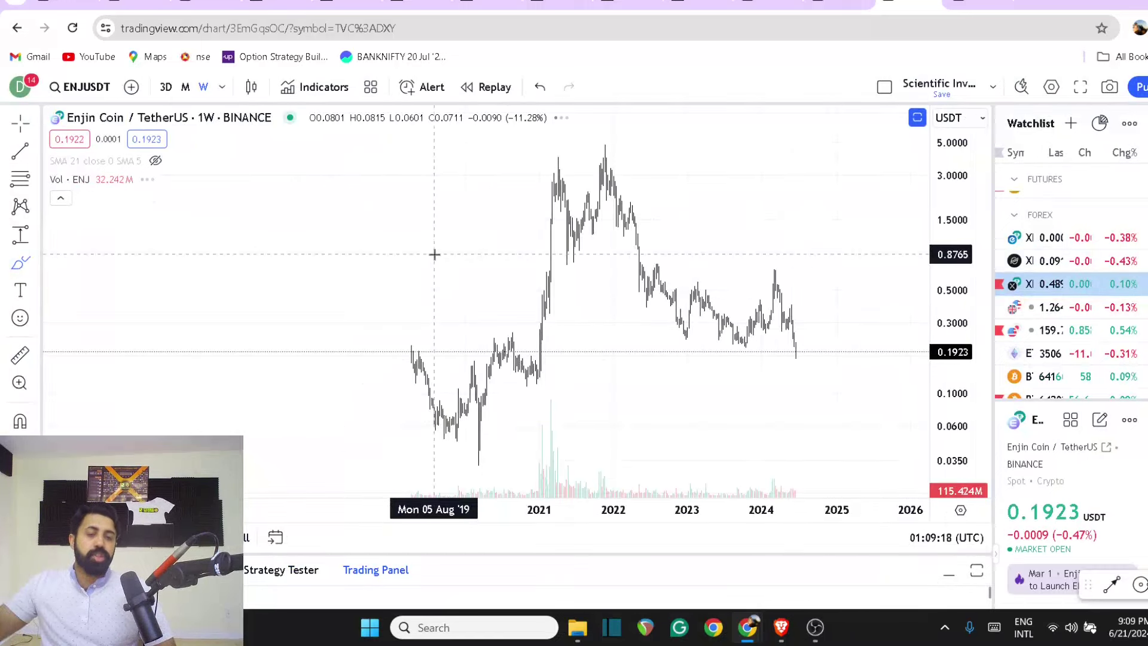
scroll(443, 257, up, 4)
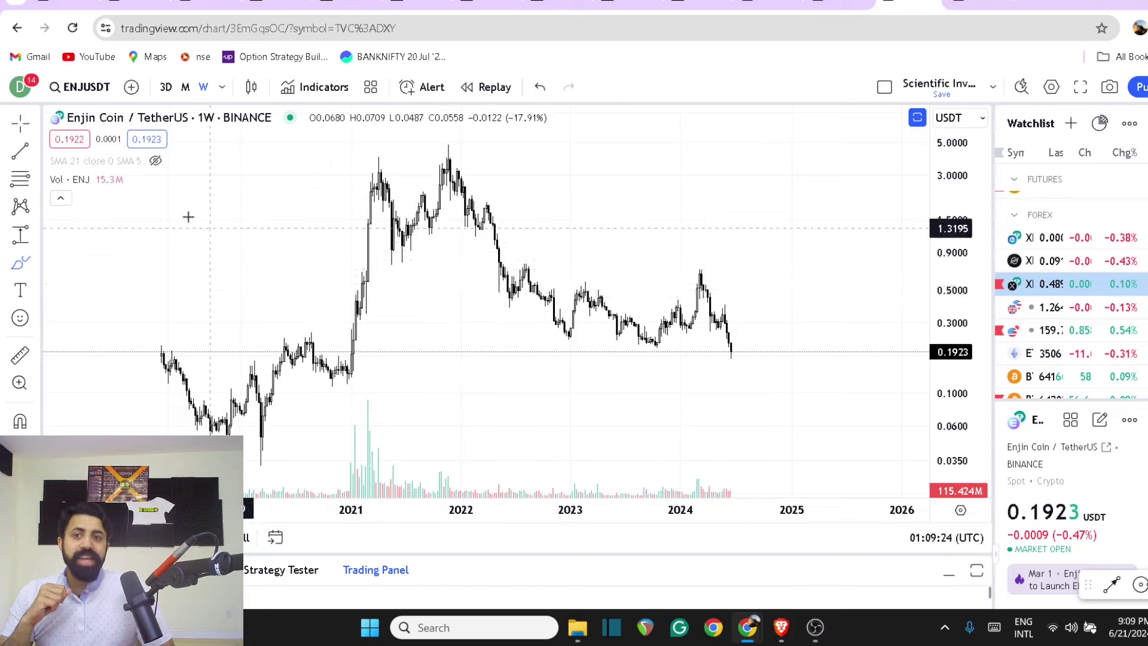
Place a horizontal ray at 0.2361
click(36, 151)
click(76, 306)
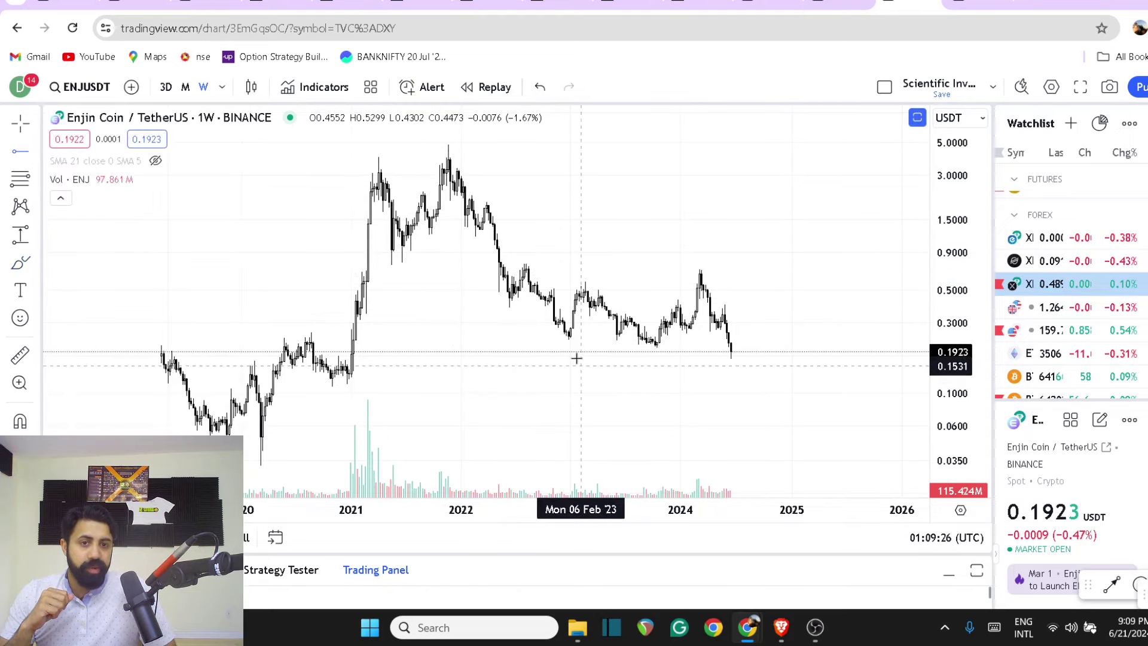
click(537, 338)
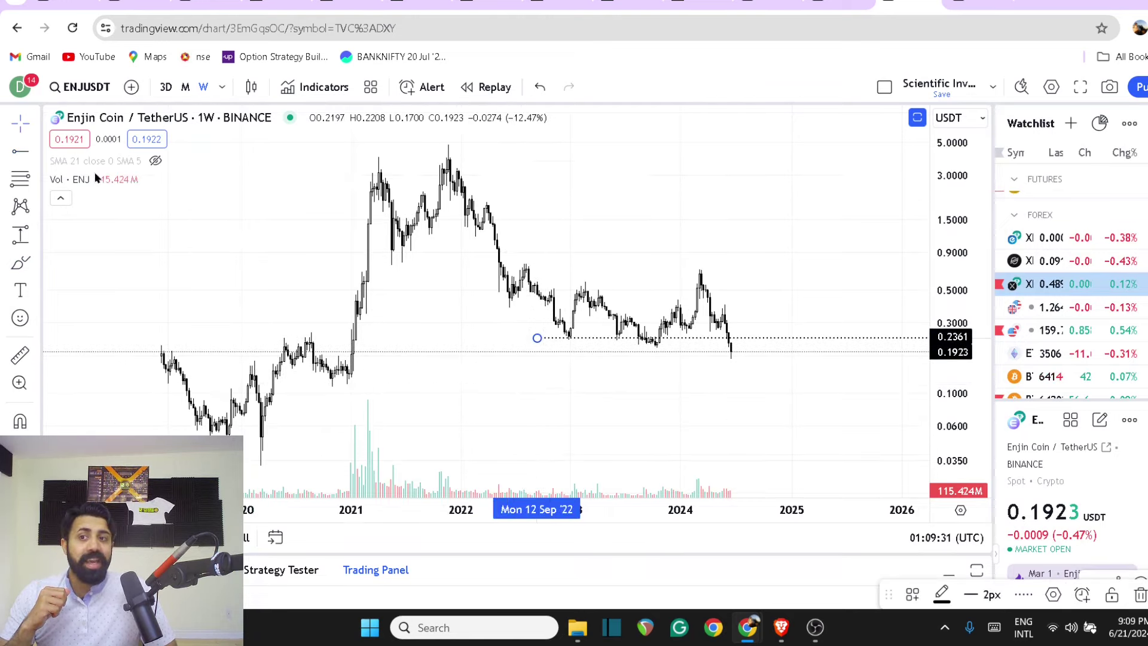
Draw a support line from the 2022 low and a descending line from the mid-2022 high into early 2025
click(37, 151)
click(84, 111)
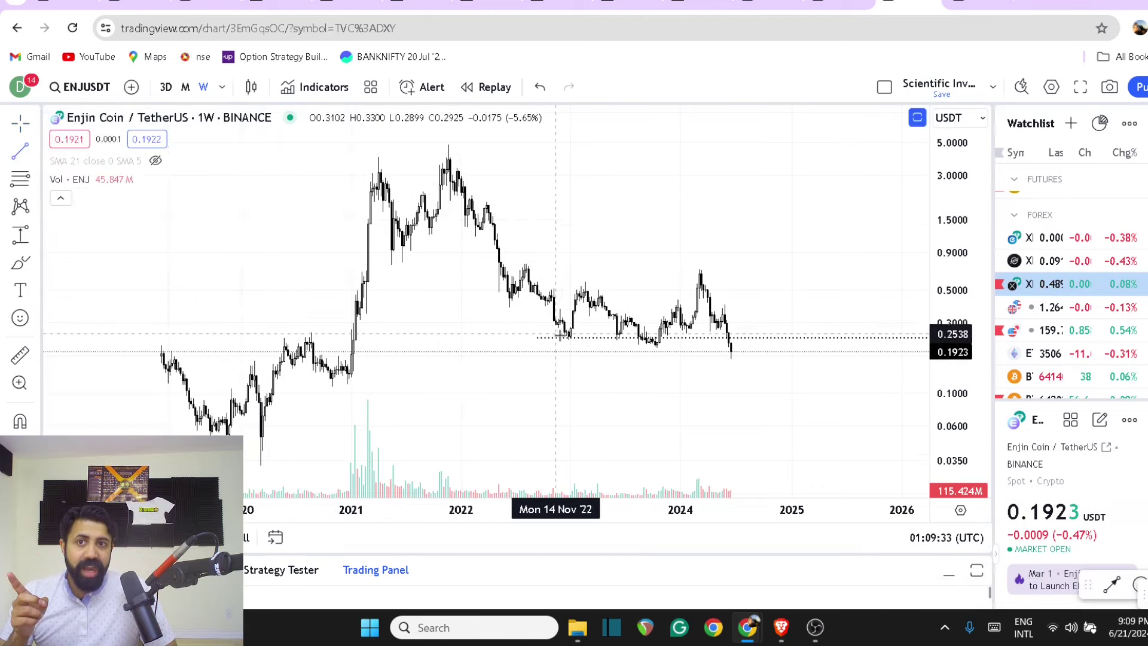
click(551, 338)
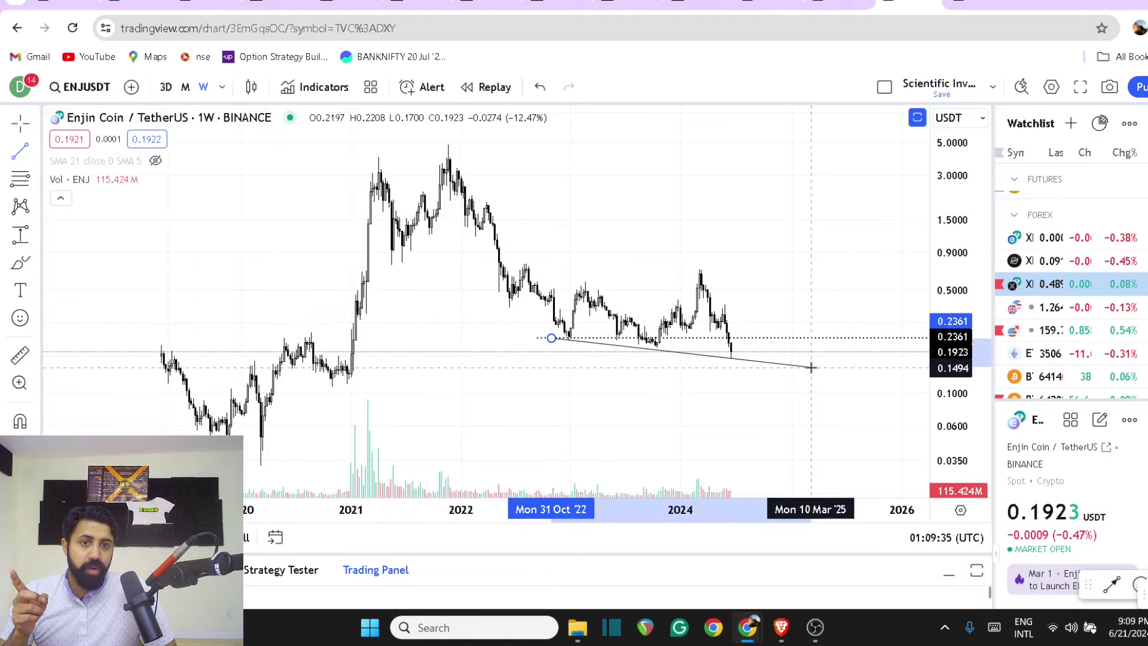
click(811, 366)
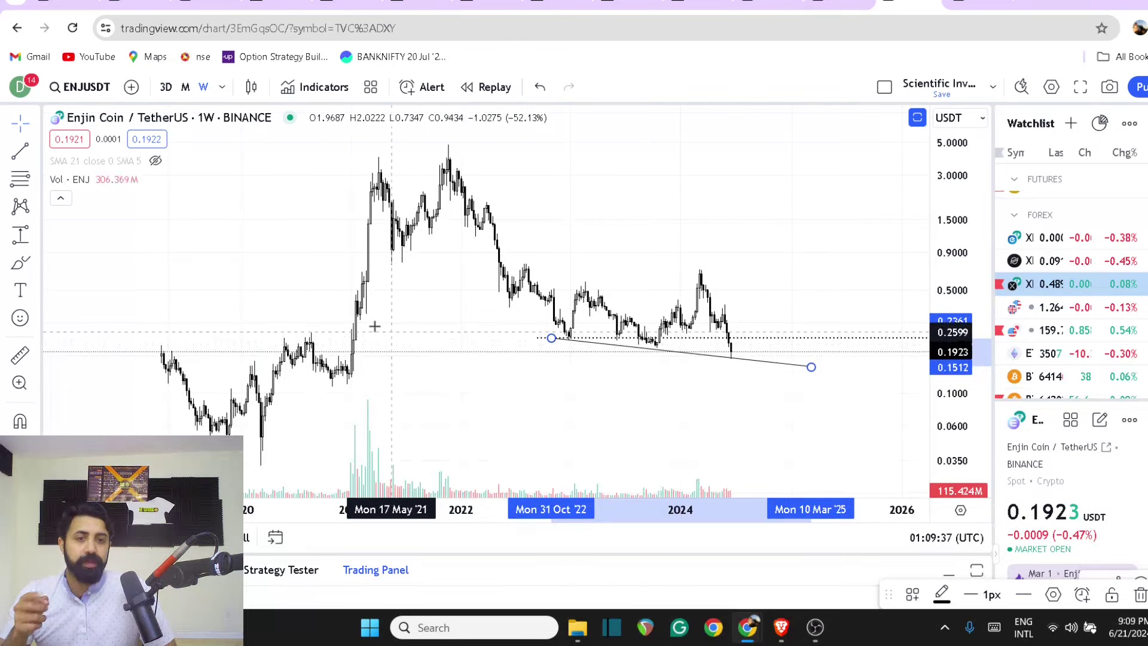
click(19, 150)
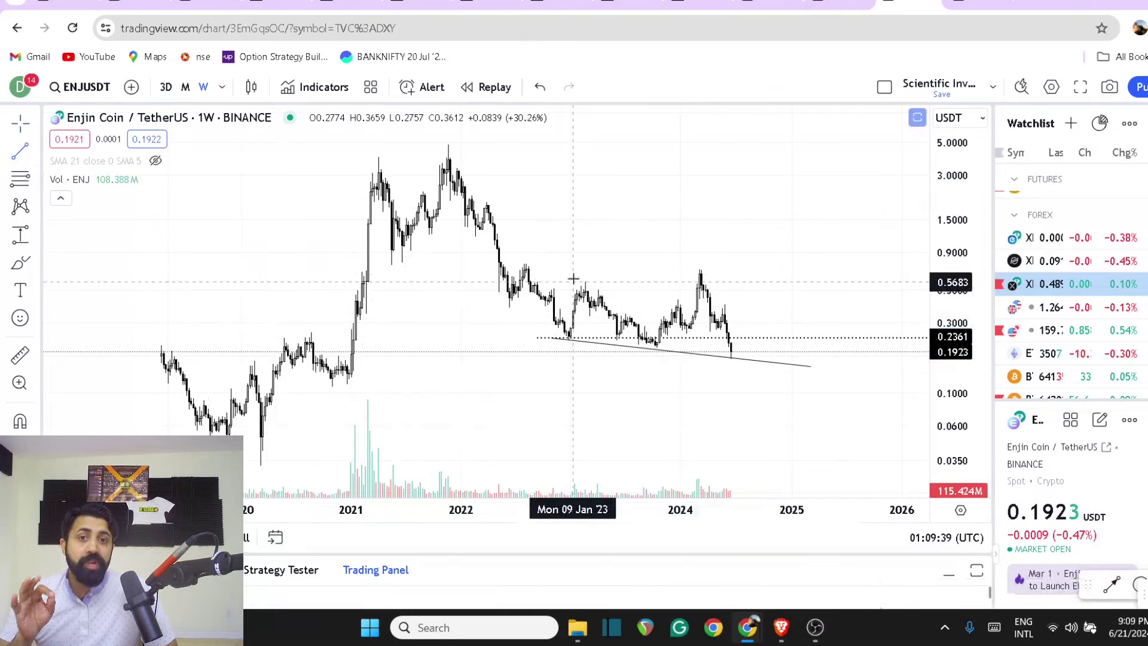
click(514, 263)
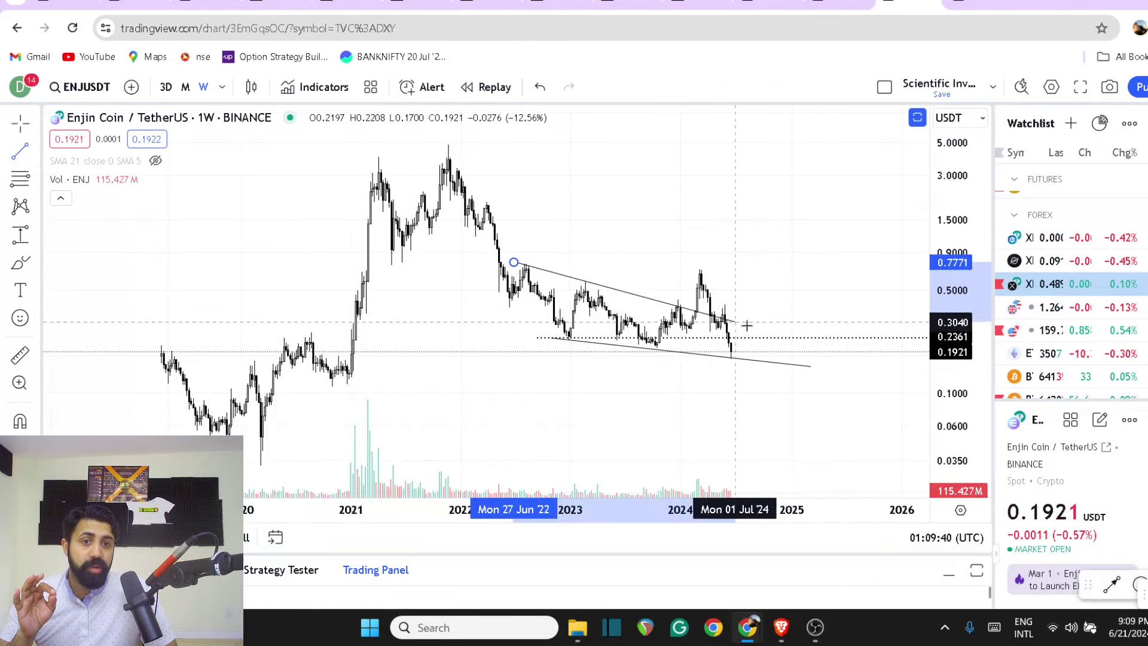
click(805, 337)
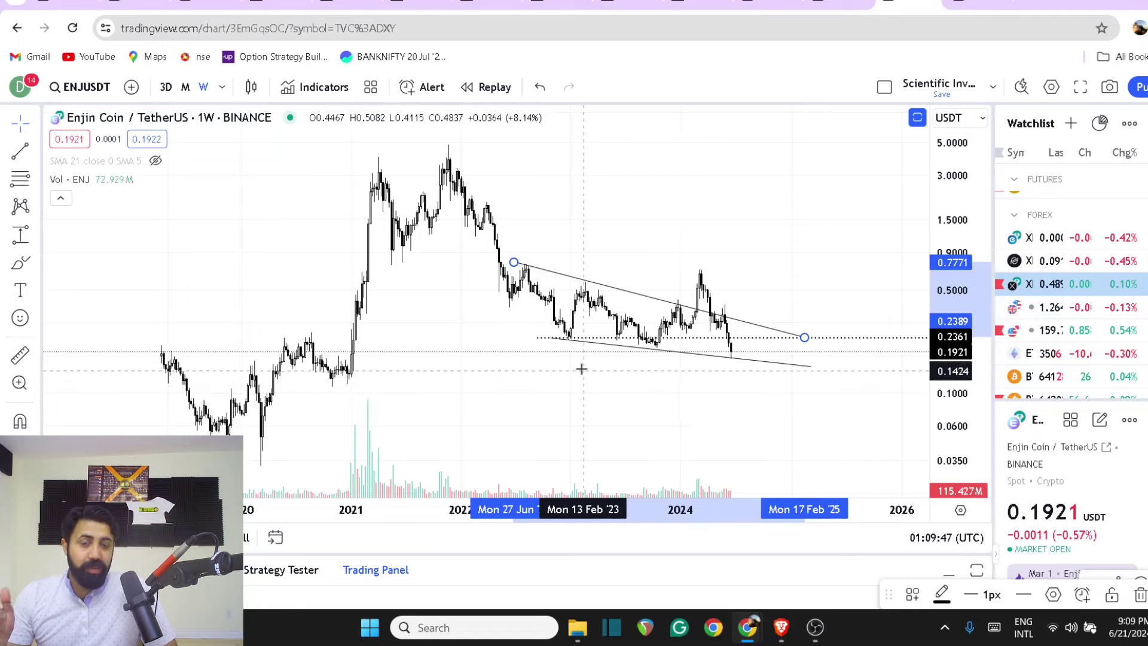
Brush red waves over the 2020 rally with top and bottom range marks, a projected rally, and a resistance level
click(21, 263)
mouse_move(210, 429)
mouse_down()
mouse_move(257, 366)
mouse_move(261, 448)
mouse_move(302, 344)
mouse_move(305, 366)
mouse_move(329, 379)
mouse_move(342, 352)
mouse_move(349, 375)
mouse_up()
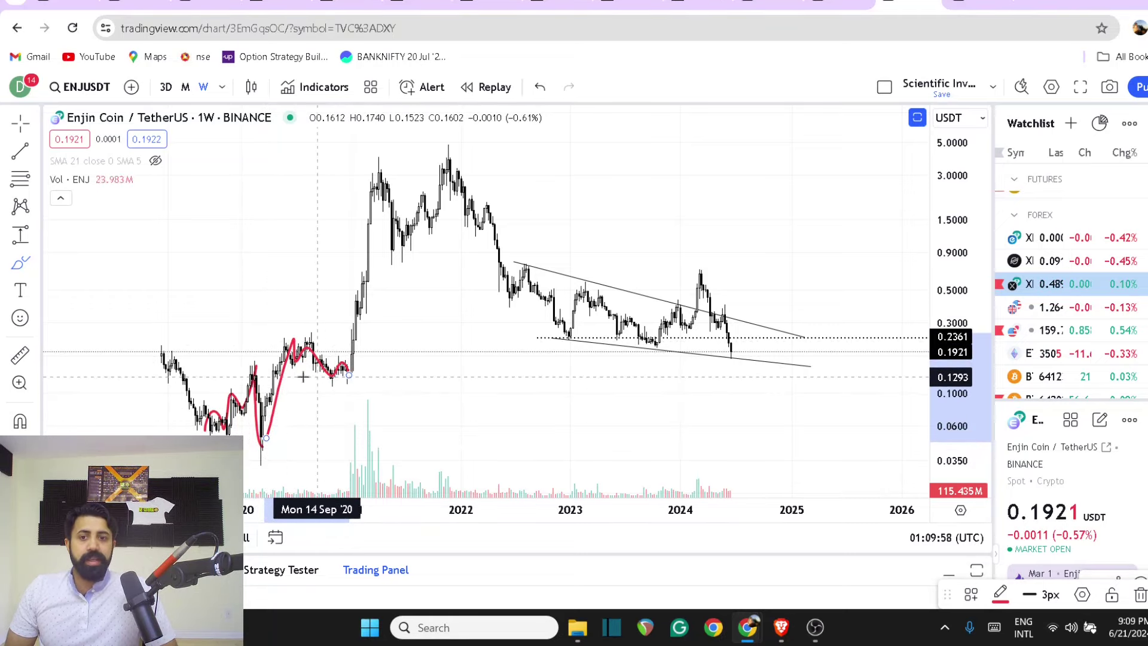
drag(296, 336, 337, 338)
drag(300, 382, 394, 385)
mouse_move(729, 357)
mouse_down()
mouse_move(771, 259)
mouse_move(797, 248)
mouse_move(845, 283)
mouse_up()
drag(532, 285, 931, 285)
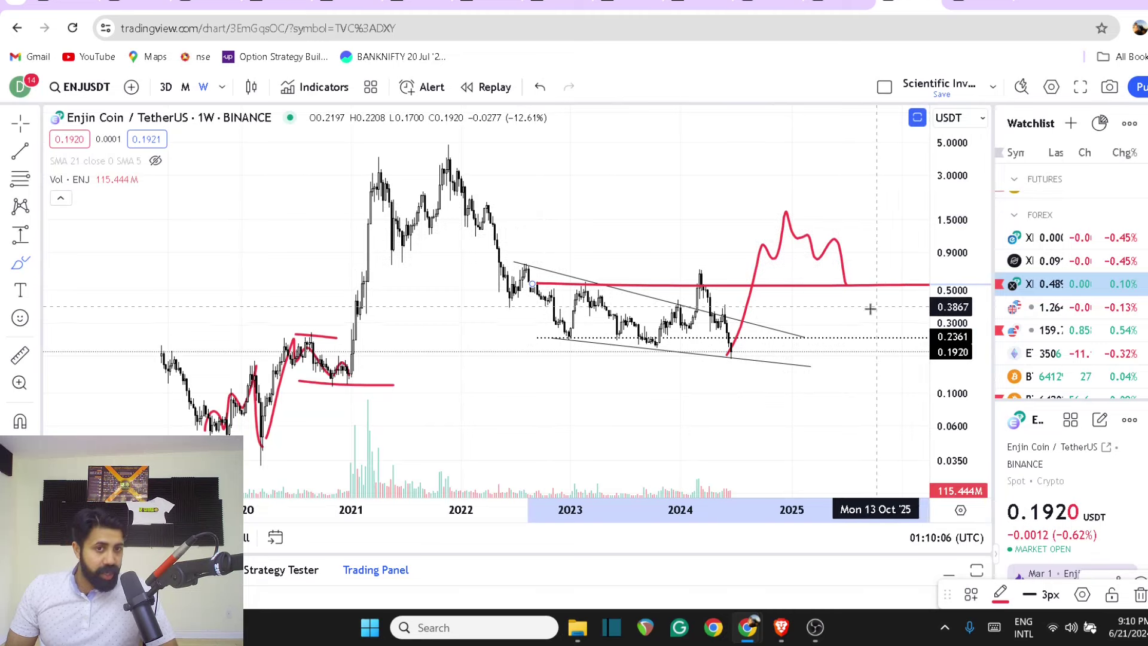
Measure the price range from the recent low to the projected peak, a 932.60% rise
click(36, 235)
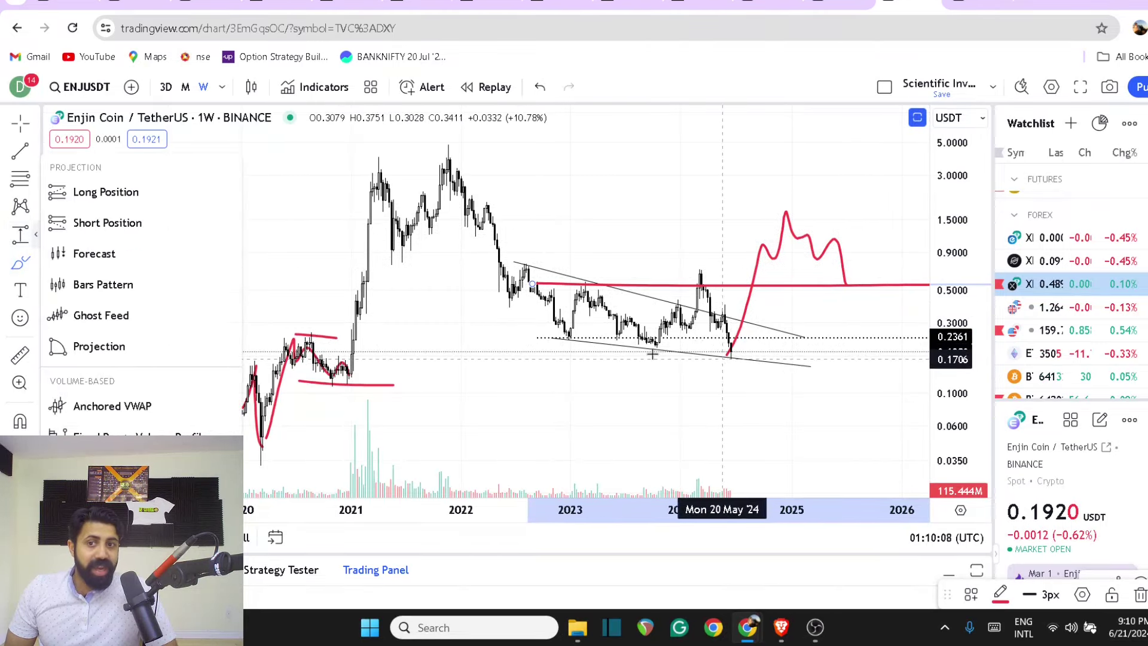
click(99, 406)
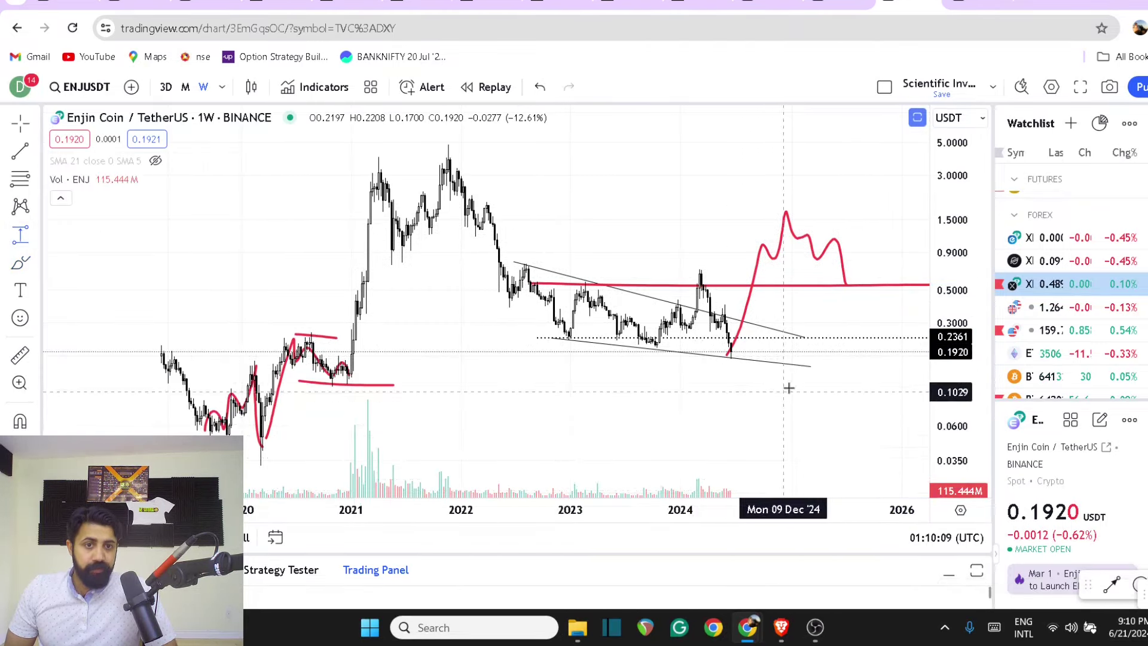
click(743, 359)
click(805, 211)
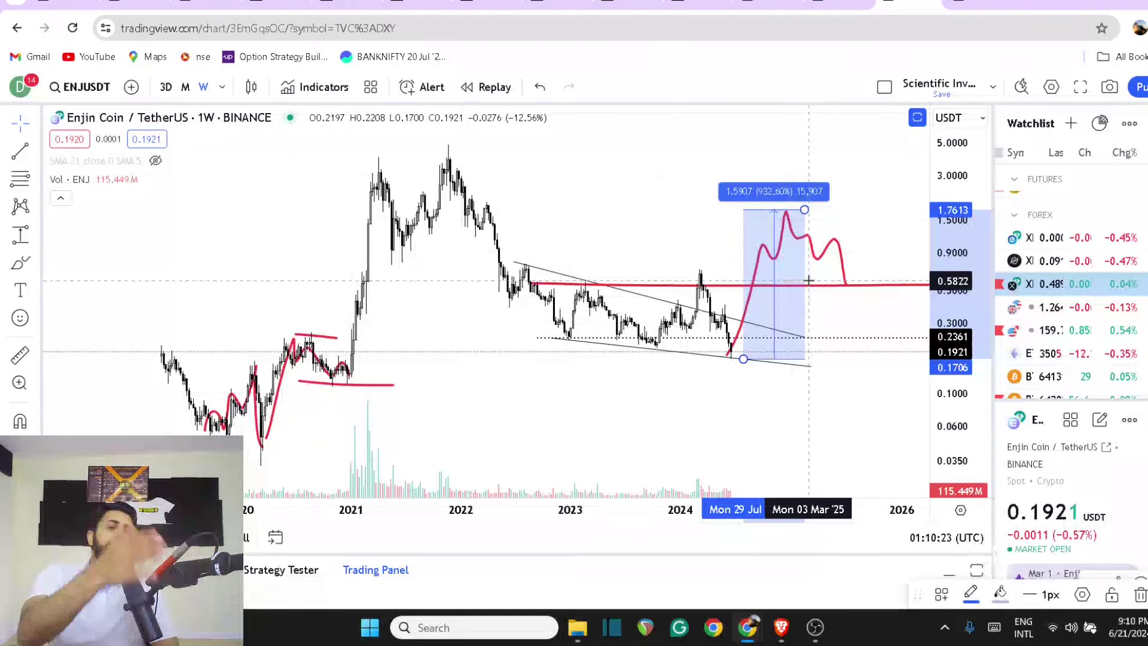
Load the DENT/TetherUS weekly chart through Symbol Search
click(85, 80)
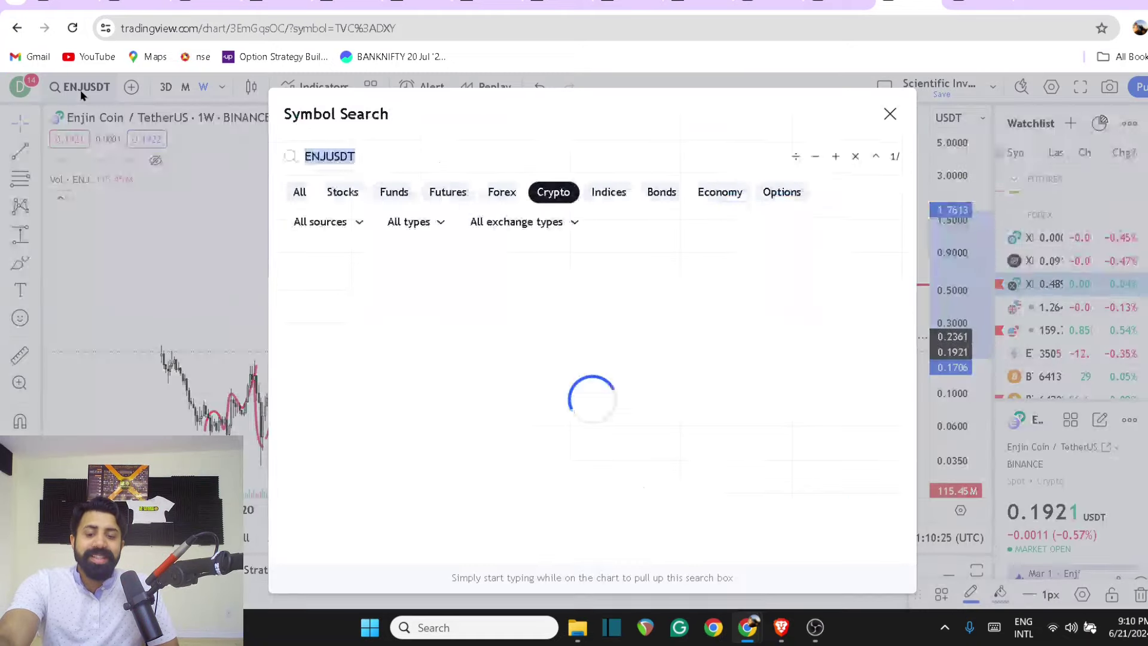
text(DENT)
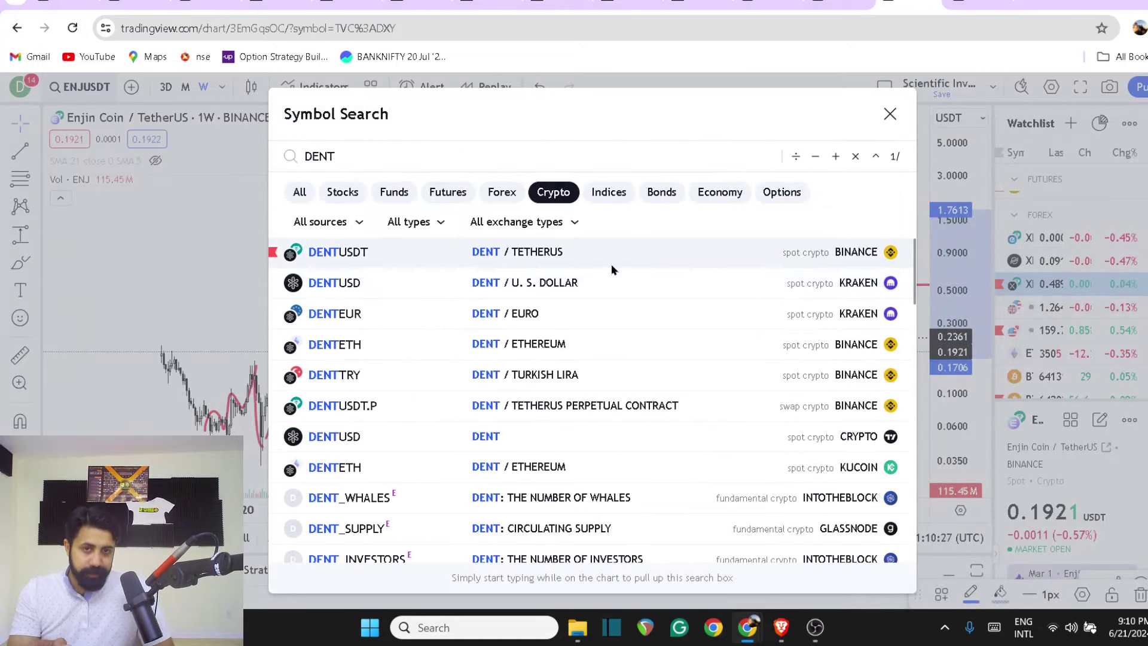
click(611, 263)
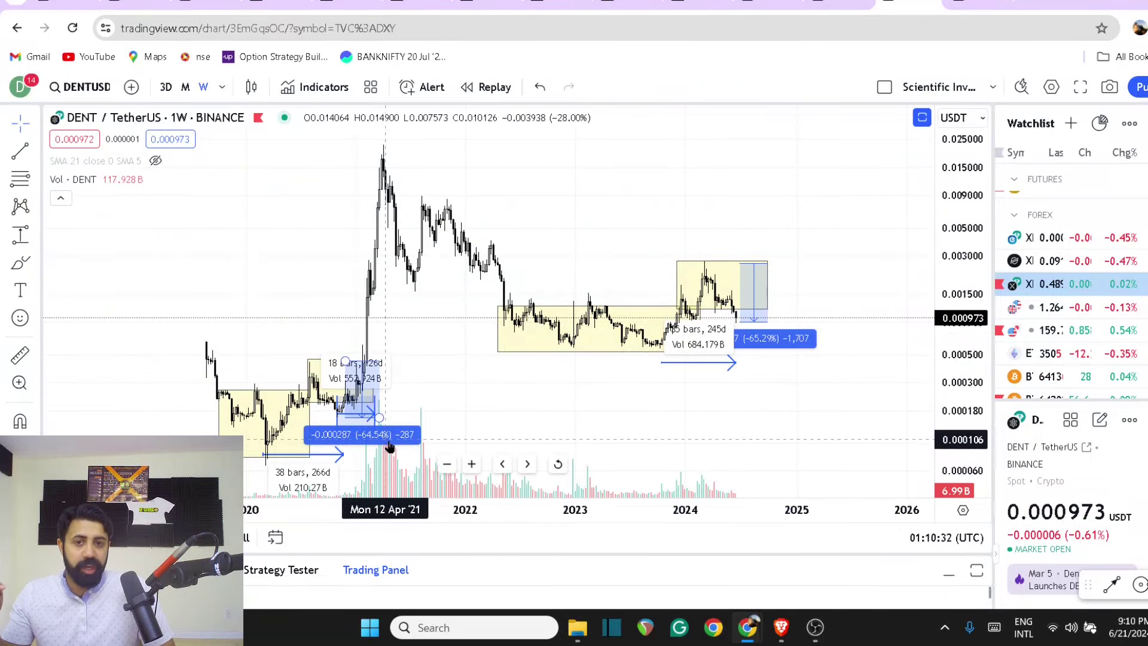
key(Down)
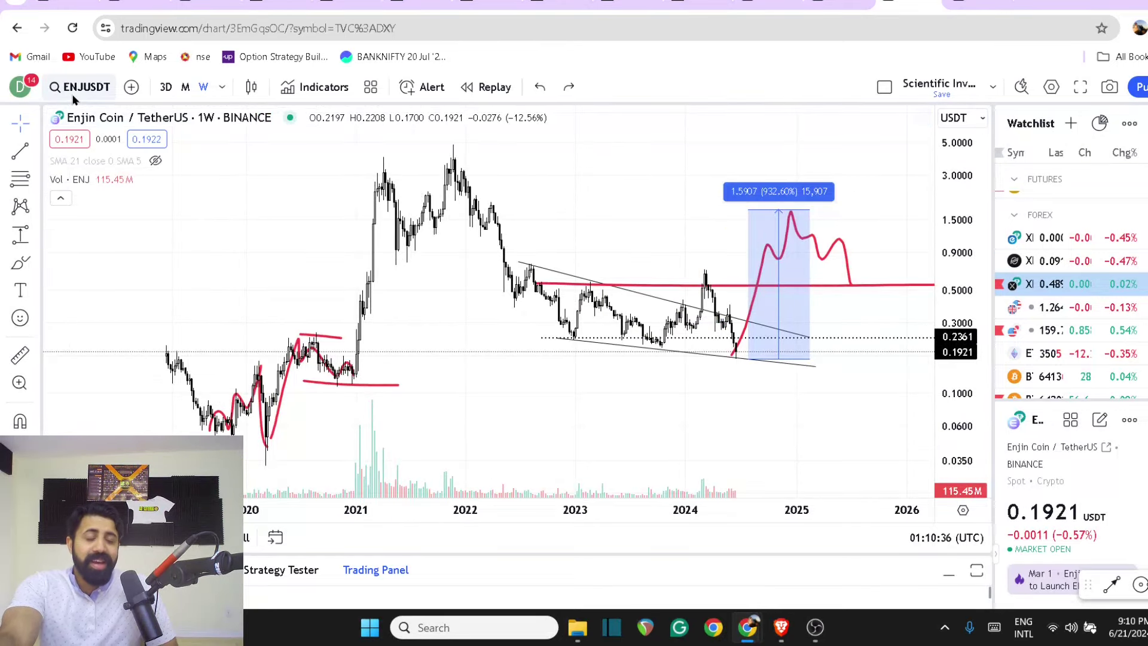
click(73, 96)
text(DE)
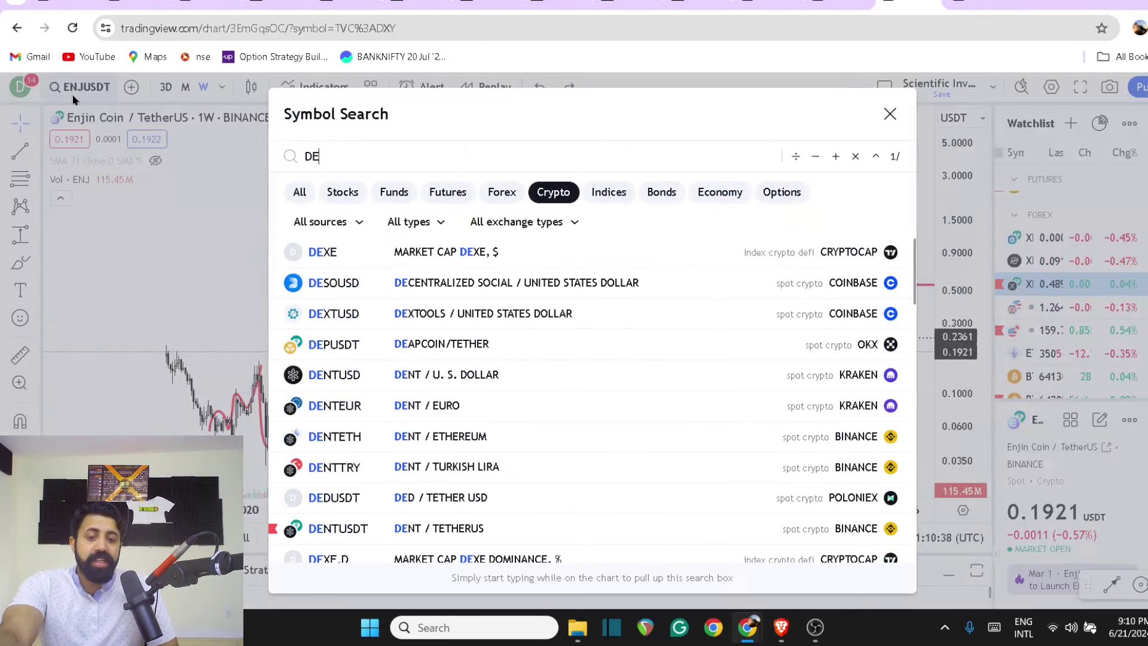
text(NT)
key(Down)
key(Return)
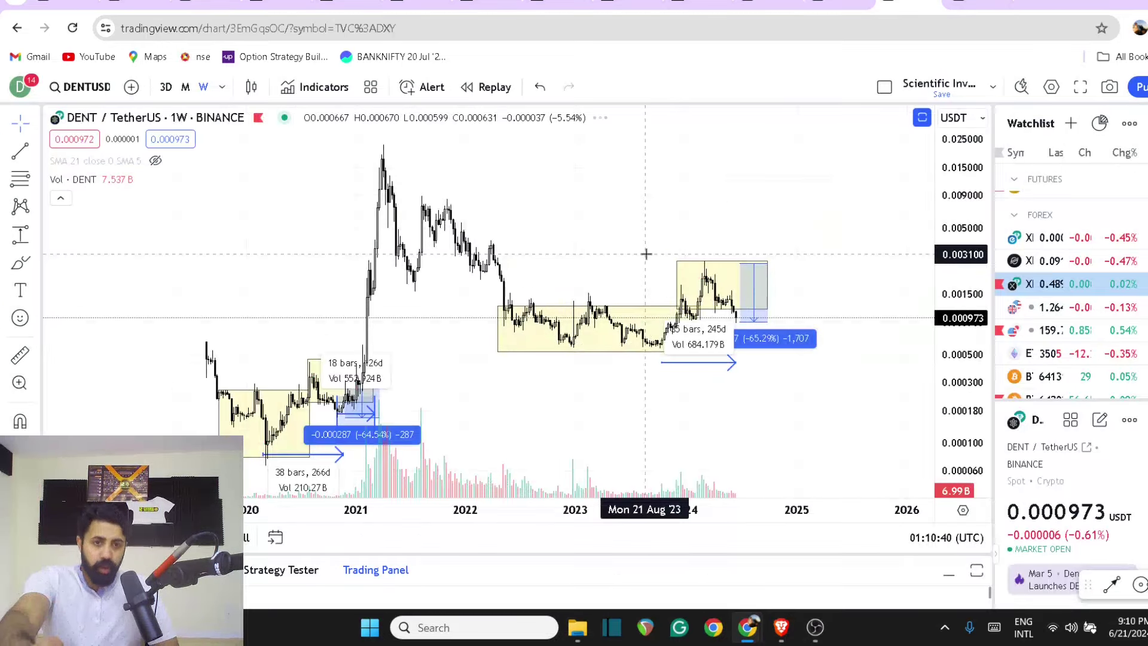
Delete the 2021 and -65.2% measurements, then circle the 2020 box top and latest 2024 candles in red
click(376, 417)
mouse_move(379, 418)
mouse_down()
mouse_move(411, 413)
mouse_move(375, 420)
mouse_up()
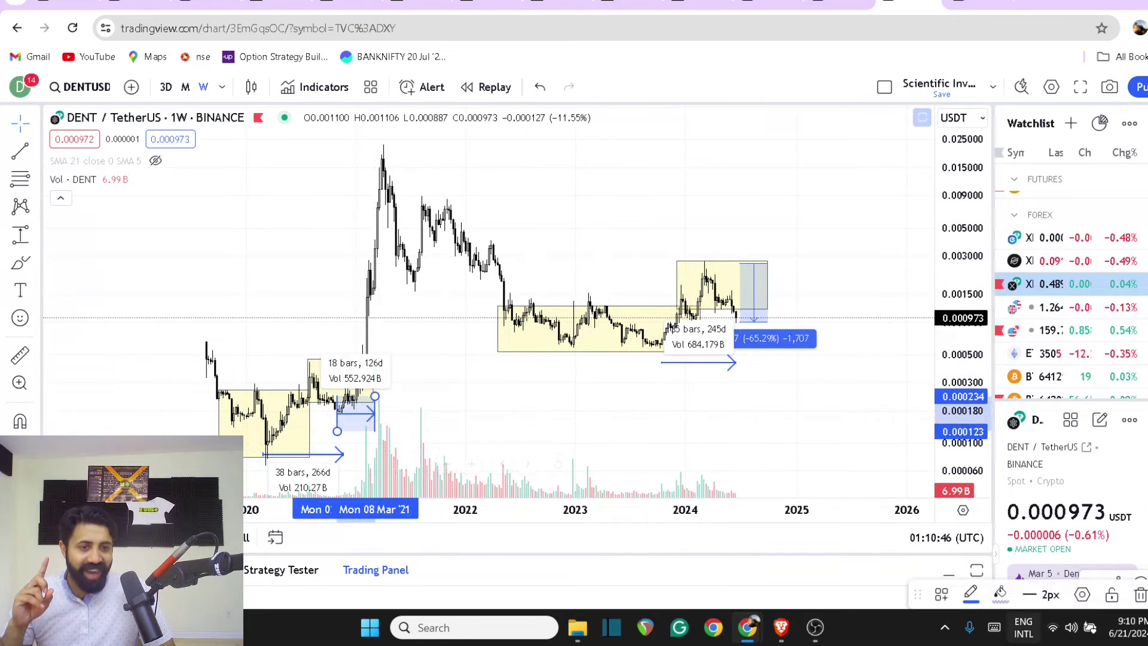
key(Delete)
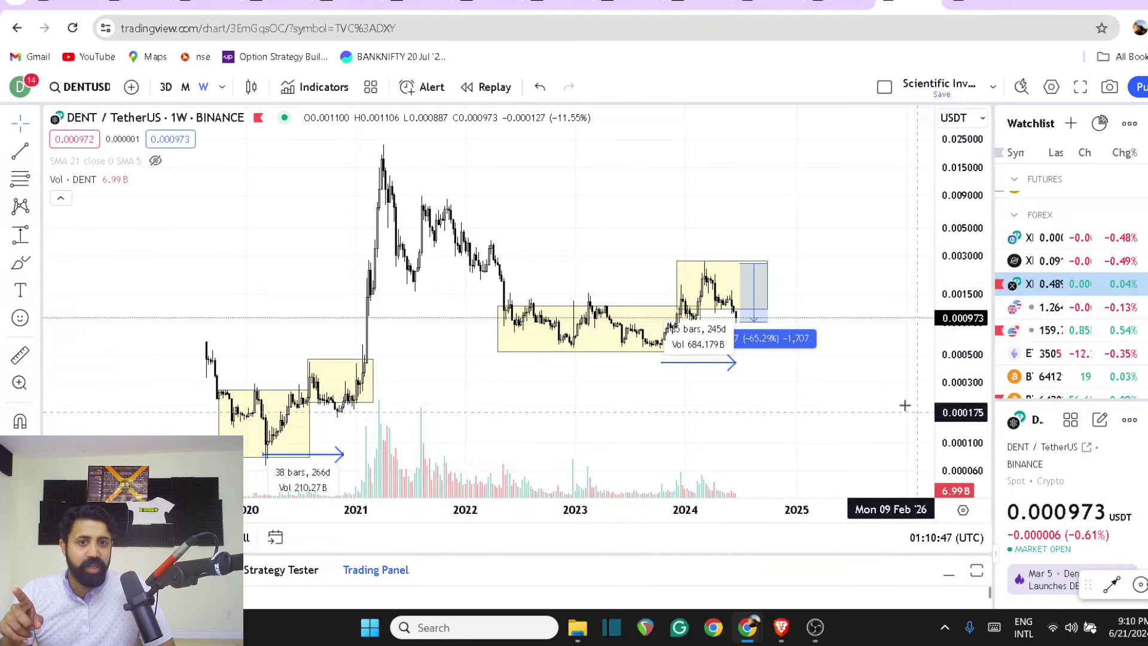
click(772, 324)
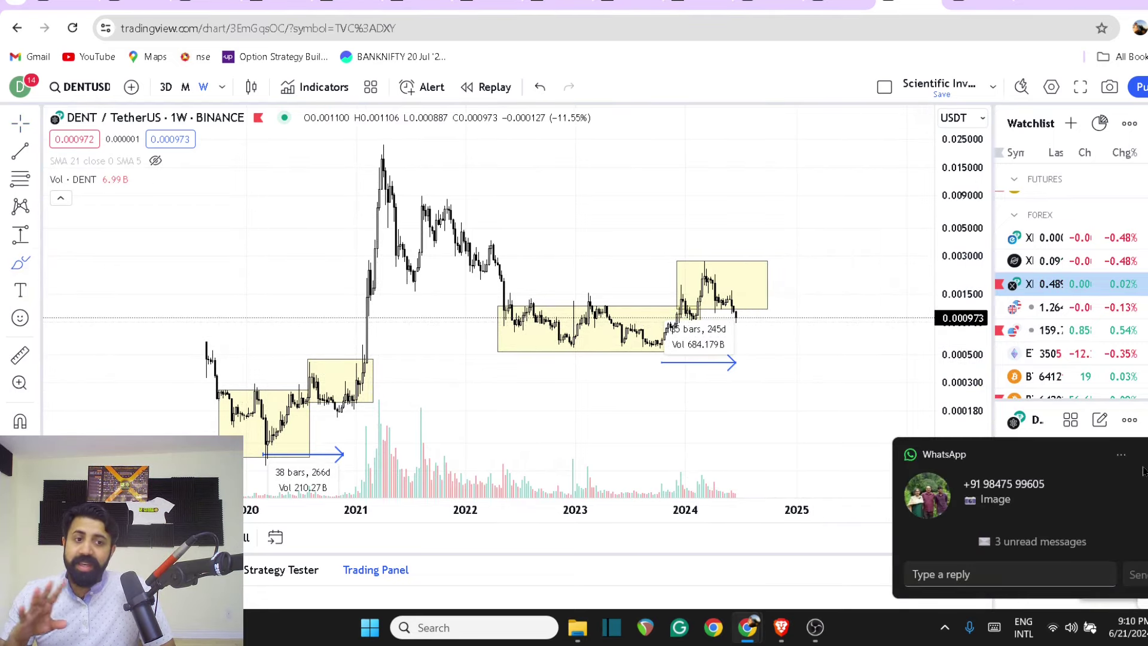
mouse_move(316, 400)
mouse_down()
mouse_move(348, 394)
mouse_move(343, 417)
mouse_move(320, 399)
mouse_up()
mouse_move(725, 318)
mouse_down()
mouse_move(731, 303)
mouse_move(725, 315)
mouse_up()
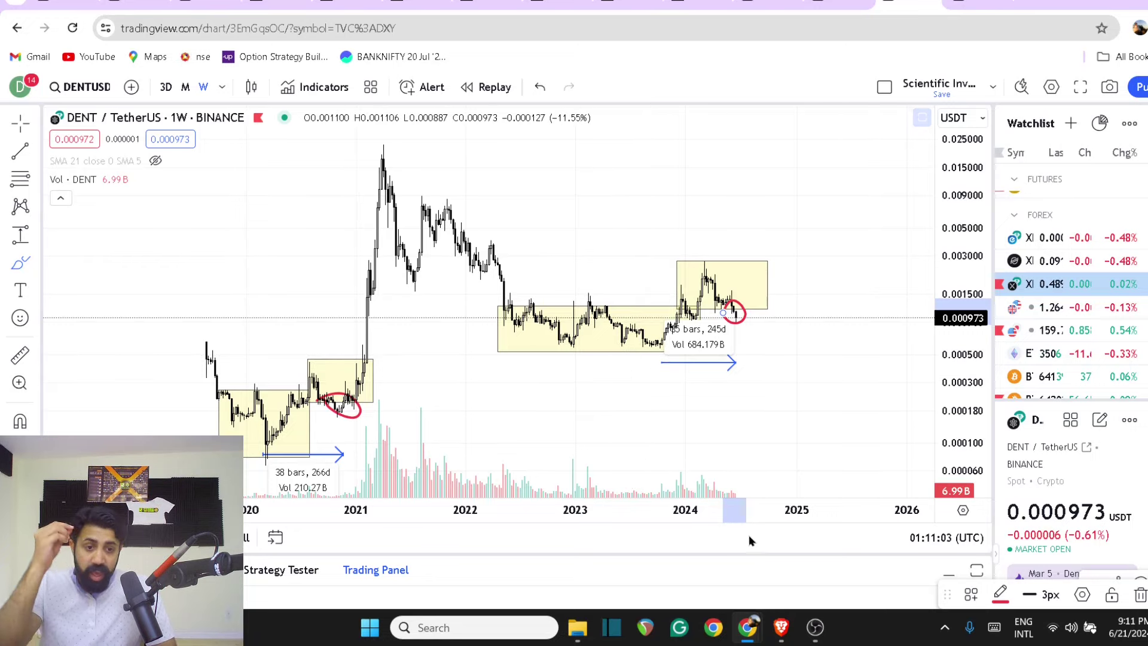
Show the CoinPaprika return-rates table from the Brave preview, then go to the Patreon tab with Ctrl+1
mouse_move(781, 625)
click(759, 556)
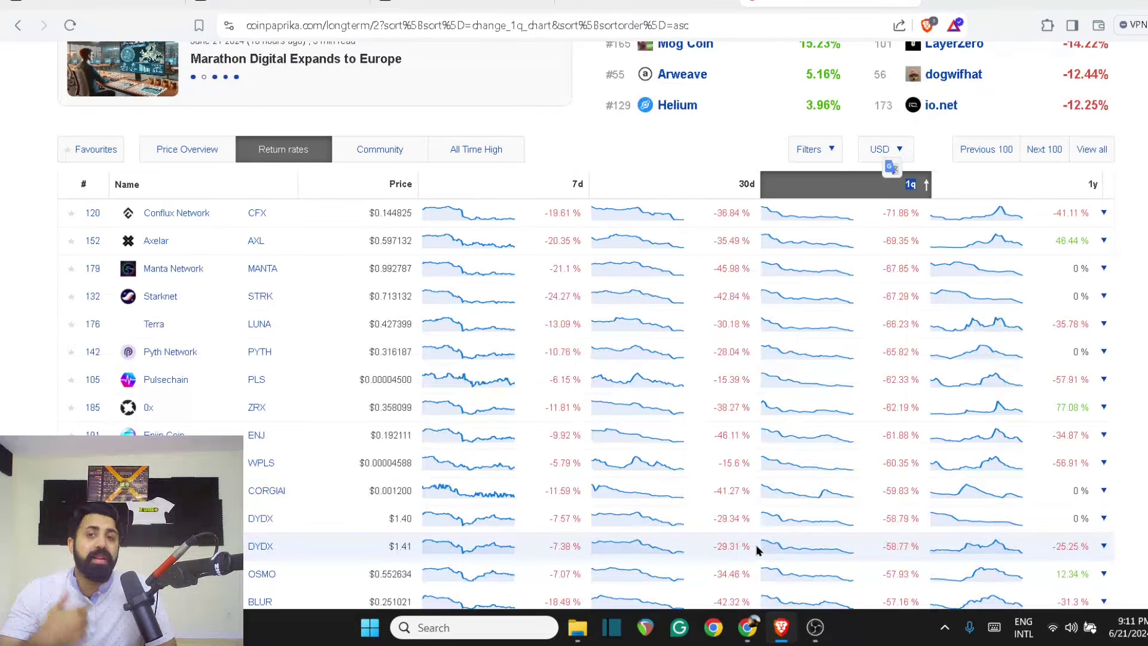
key(ctrl+1)
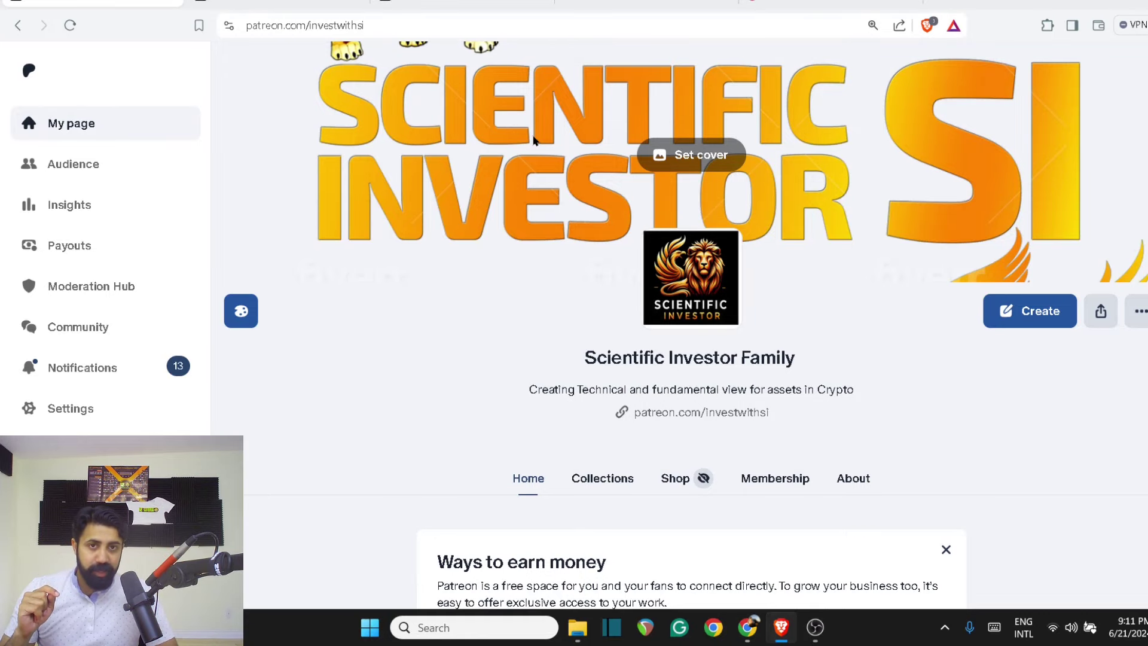
Switch to the Scientific Investor YouTube channel's Videos tab, sorted by latest uploads
click(646, 3)
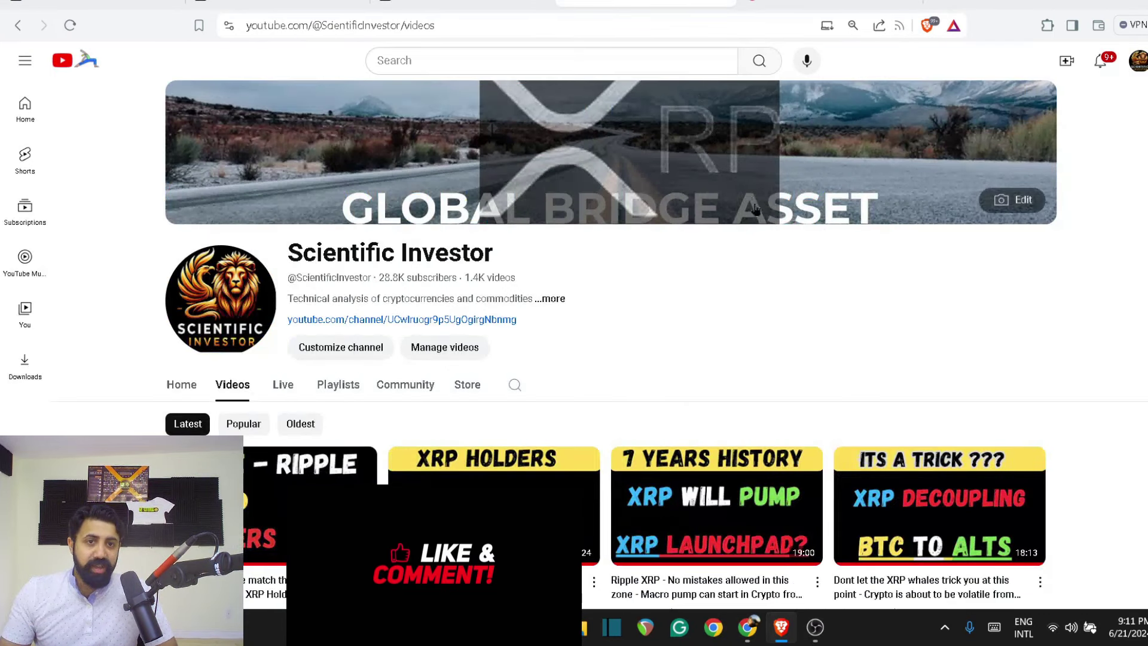